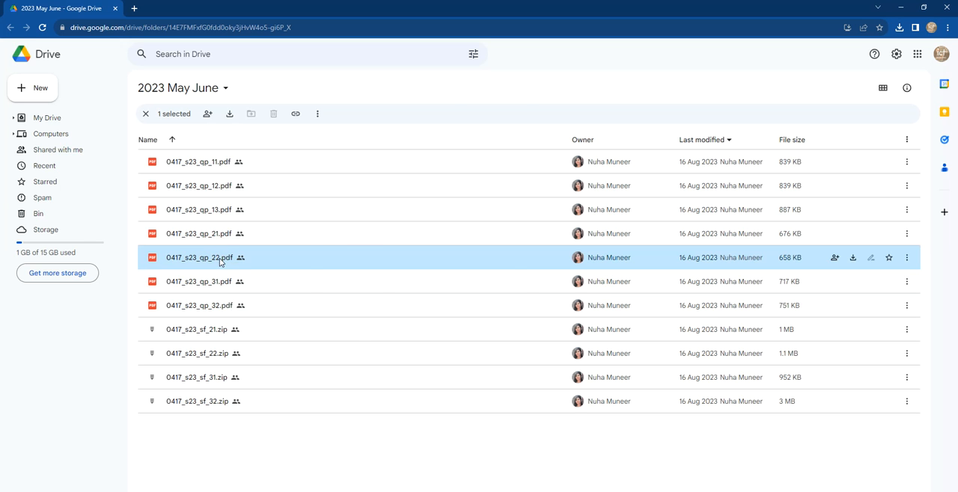
Step: Open the question paper 0417_s23_qp_22.pdf and read the source file list and the Task 1 – Evidence Document instructions
{"action": "double_click", "coordinate": [219, 258]}
{"action": "left_click_drag", "start_coordinate": [634, 171], "coordinate": [614, 179]}
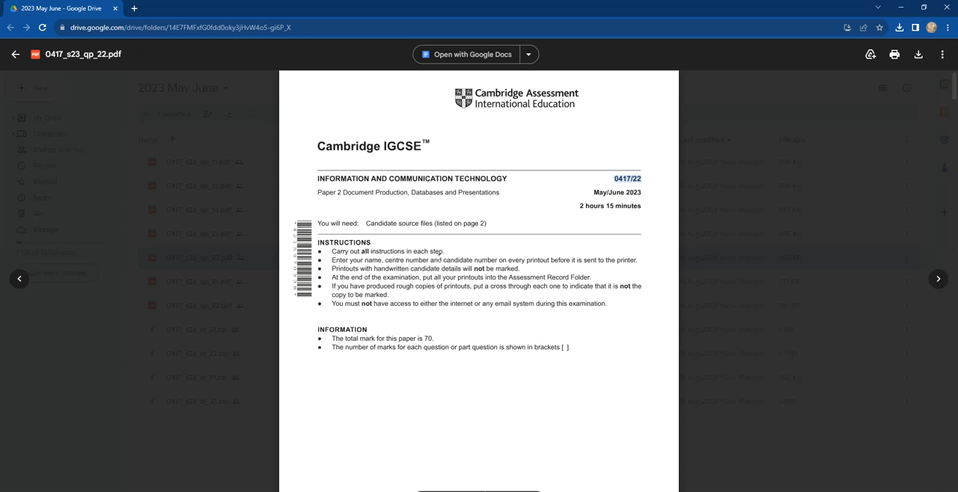
{"action": "scroll", "coordinate": [406, 302], "scroll_direction": "down", "scroll_amount": 10}
{"action": "scroll", "coordinate": [406, 302], "scroll_direction": "up", "scroll_amount": 2}
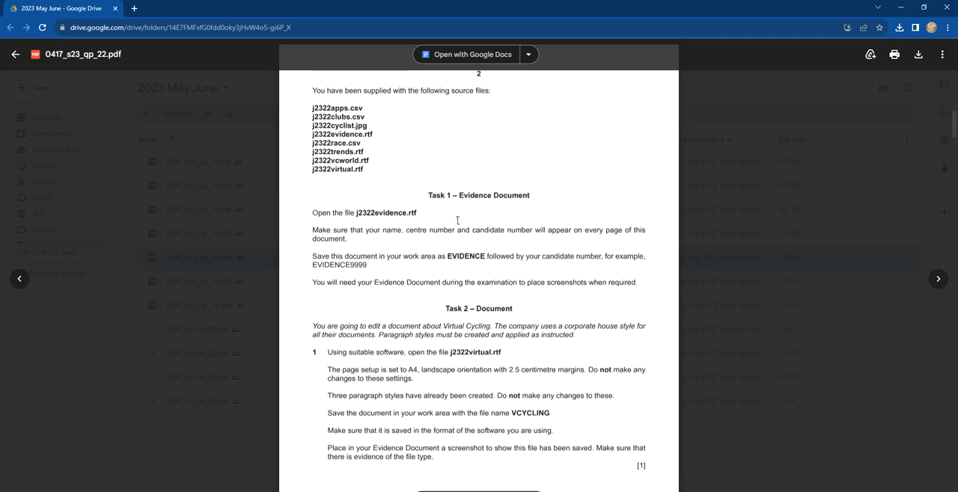
{"action": "scroll", "coordinate": [407, 205], "scroll_direction": "up", "scroll_amount": 1}
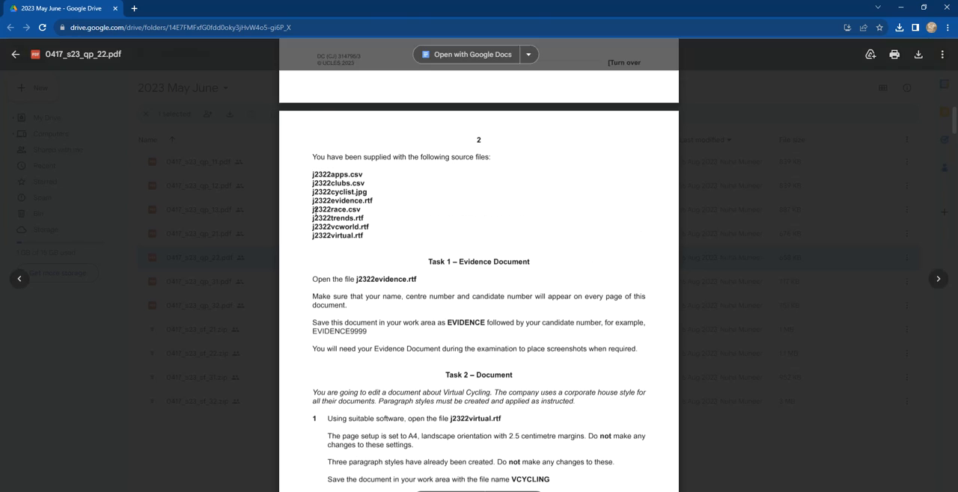
{"action": "scroll", "coordinate": [393, 214], "scroll_direction": "down", "scroll_amount": 1}
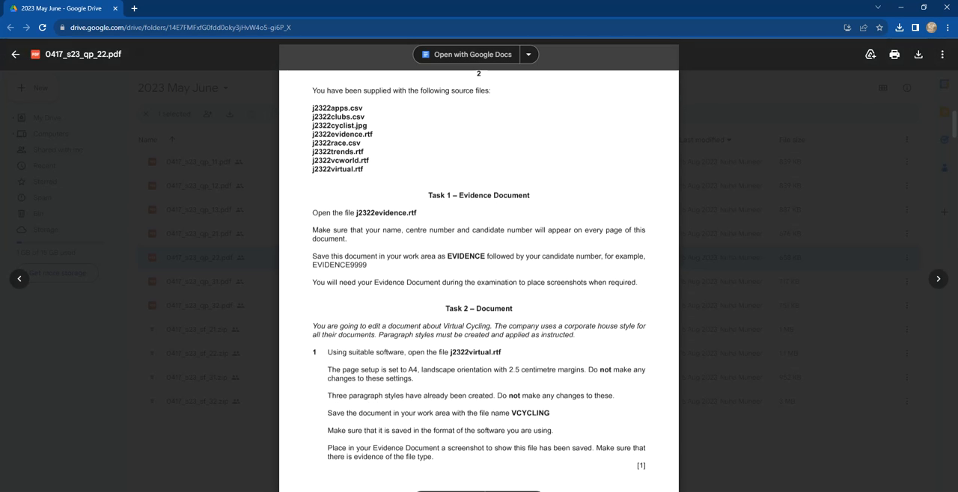
Step: Switch to File Explorer and open j2322evidence.rtf from the June 2023 source files folder in Word
{"action": "key", "text": "alt+Tab"}
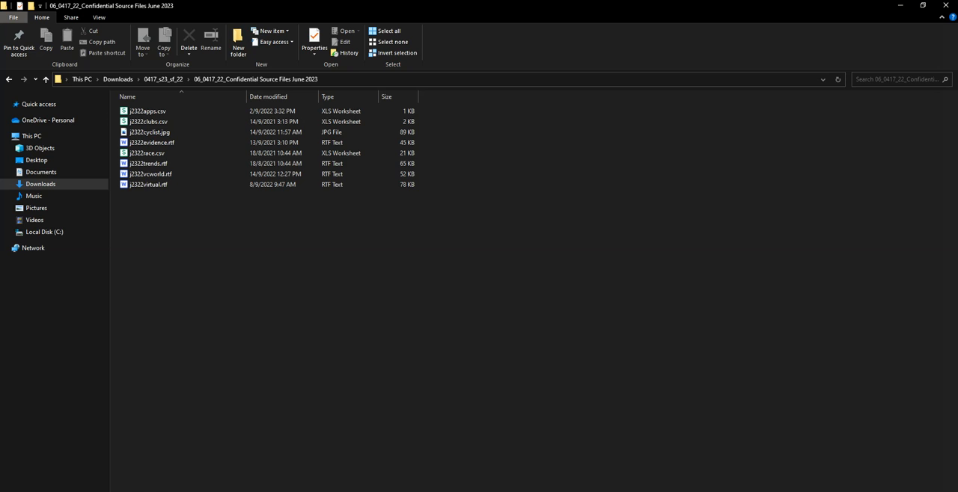
{"action": "left_click", "coordinate": [155, 147]}
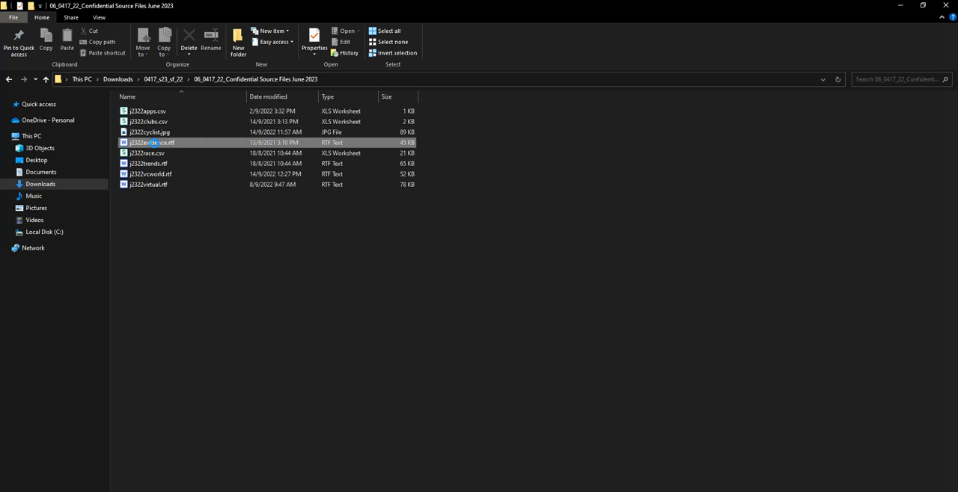
{"action": "left_click", "coordinate": [288, 32]}
{"action": "left_click", "coordinate": [358, 30]}
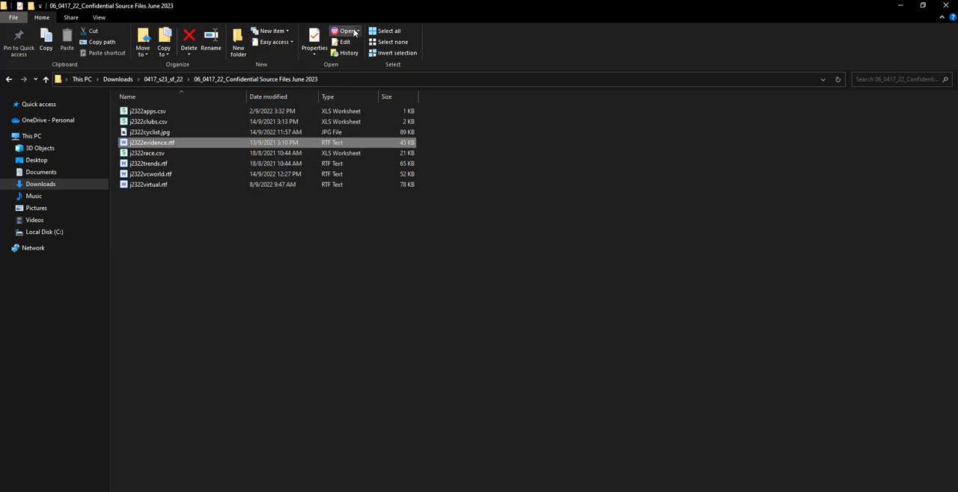
{"action": "left_click", "coordinate": [357, 31]}
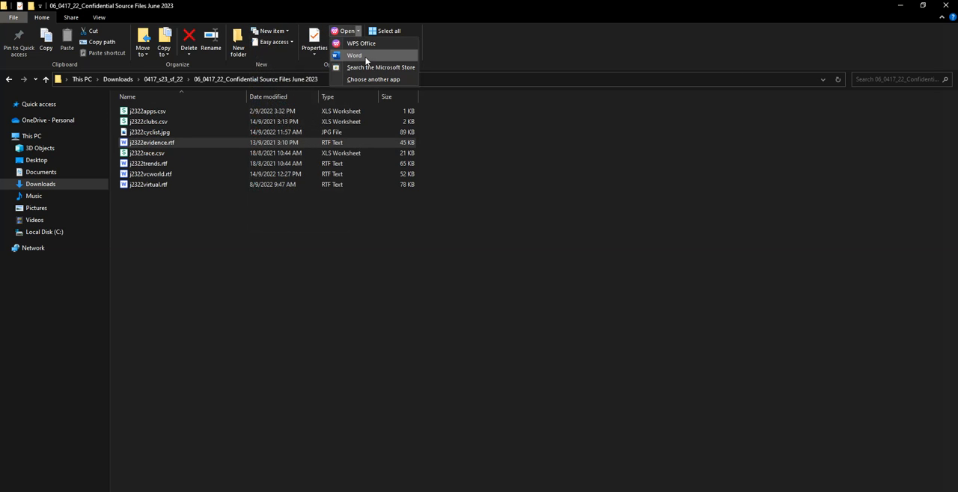
{"action": "left_click", "coordinate": [361, 56]}
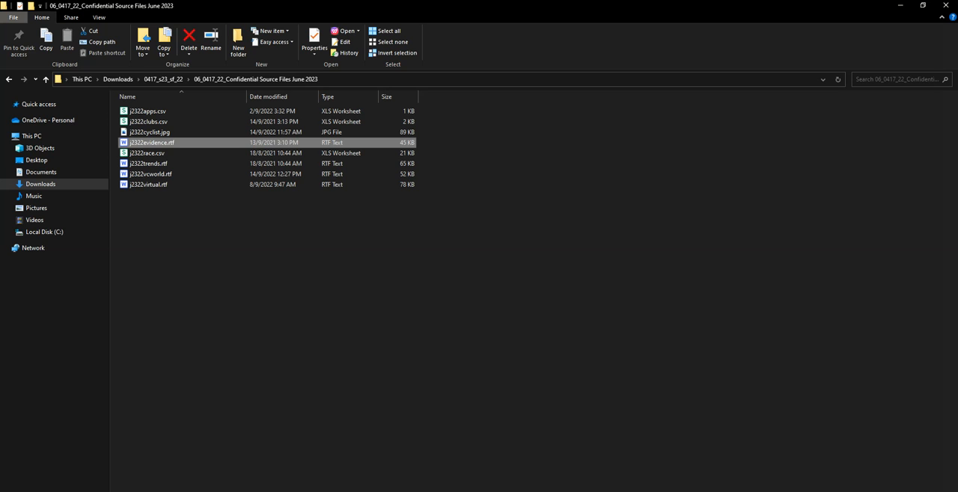
{"action": "key", "text": "alt+Tab"}
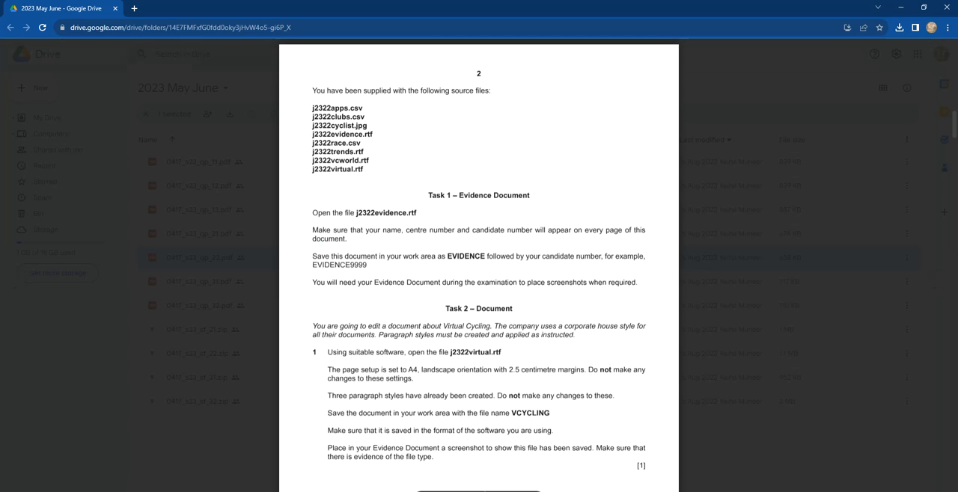
{"action": "key", "text": "alt+Tab"}
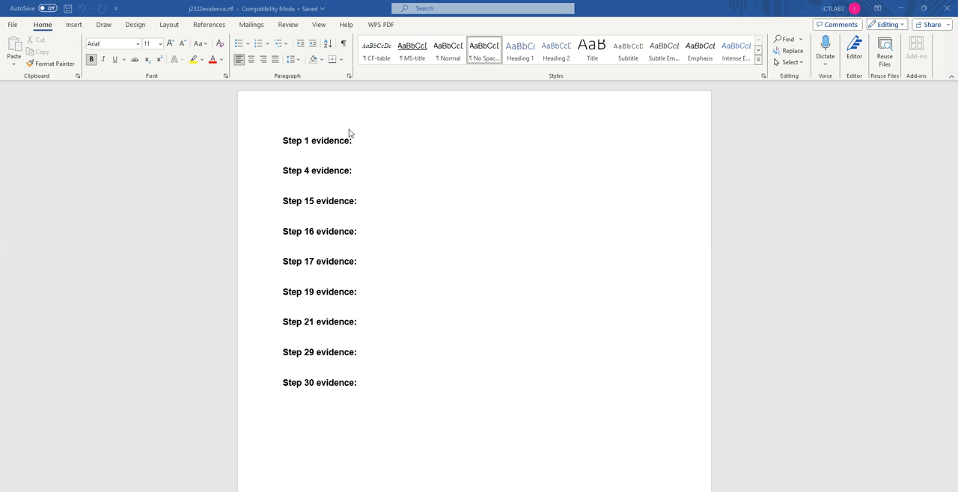
Step: Add the candidate's name, centre number and candidate number, separated by commas, to the evidence document's page header
{"action": "double_click", "coordinate": [376, 117]}
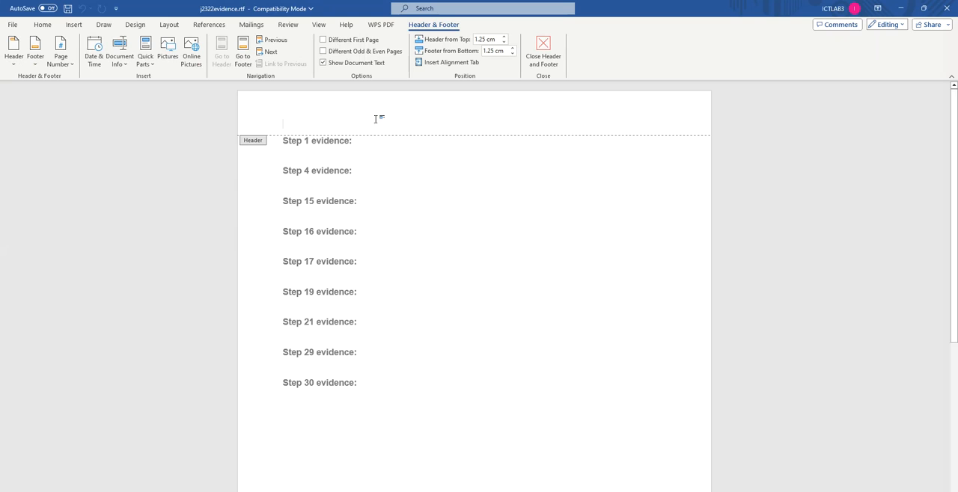
{"action": "type", "text": "Edubbey, "}
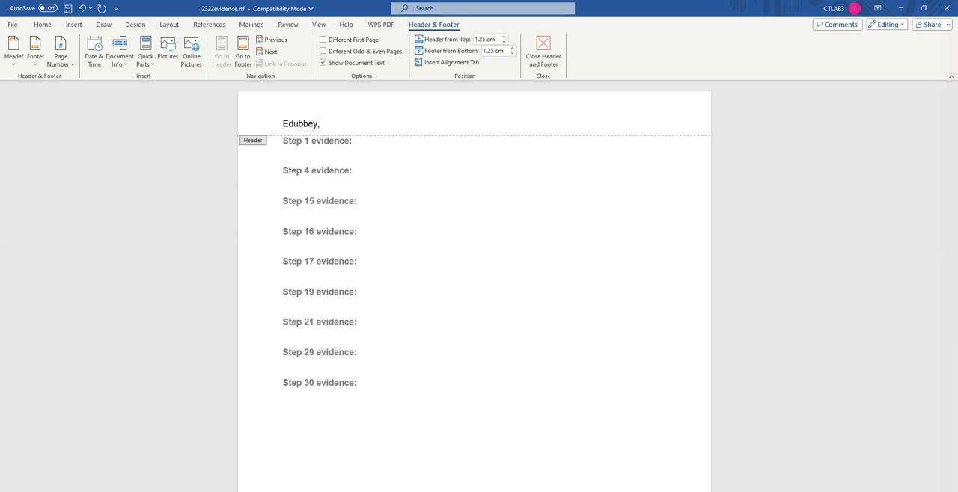
{"action": "type", "text": "xxxx, 1234"}
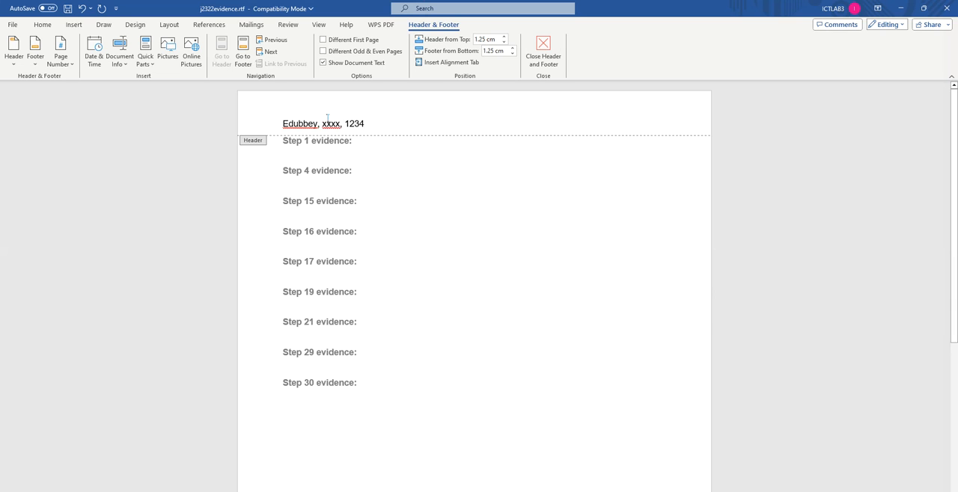
{"action": "left_click", "coordinate": [543, 56]}
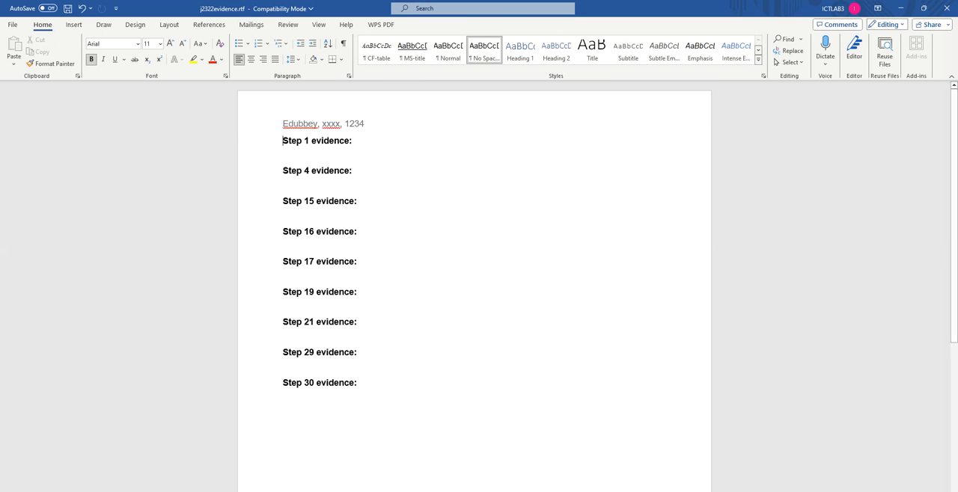
Step: Save the evidence document in the source files folder as EVIDENCEXXXX in Word Document (*.docx) format, accepting the upgrade to the newest file format
{"action": "key", "text": "alt+Tab"}
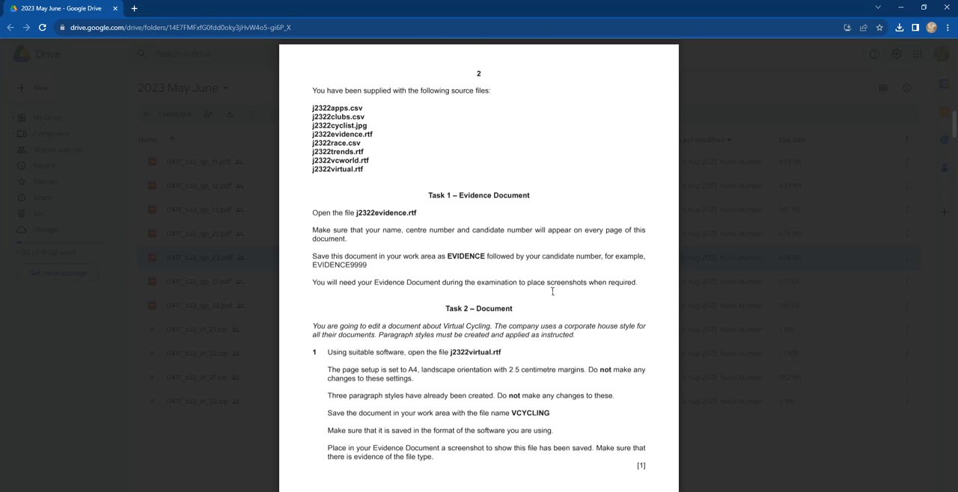
{"action": "key", "text": "alt+Tab"}
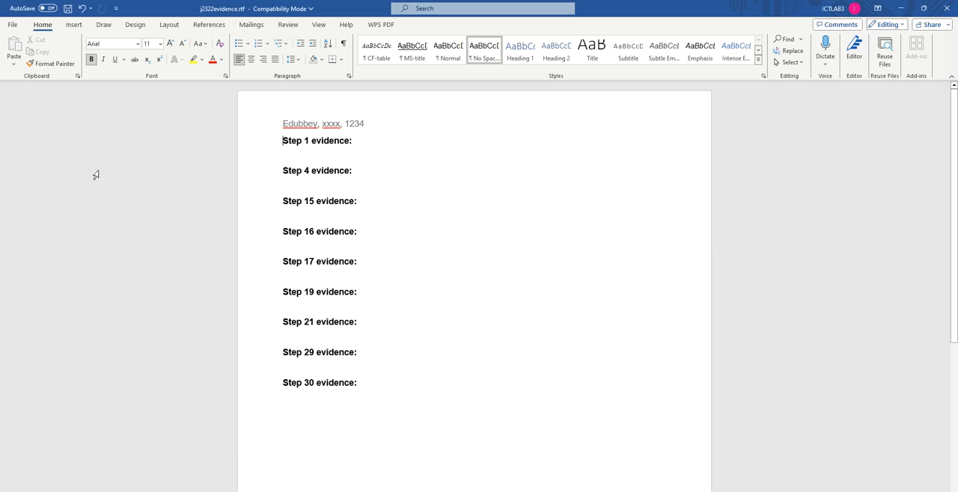
{"action": "left_click", "coordinate": [15, 30]}
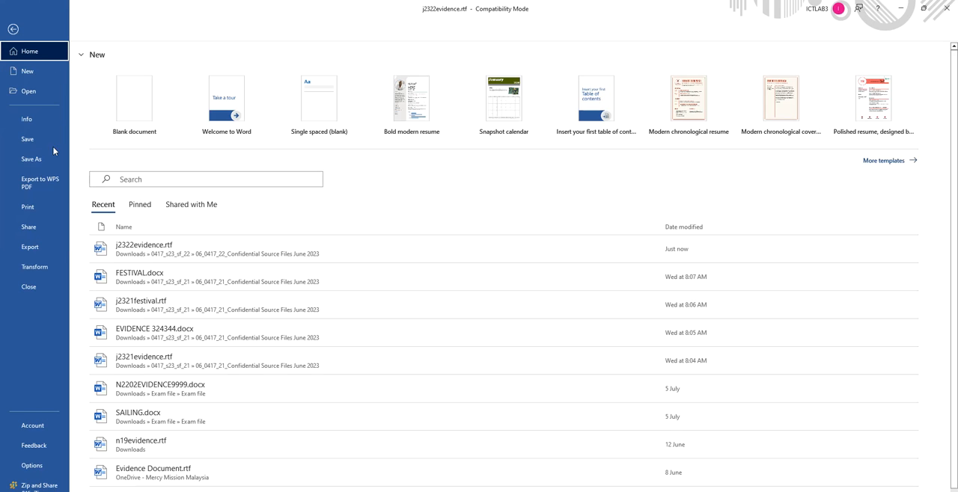
{"action": "left_click", "coordinate": [30, 159]}
{"action": "left_click", "coordinate": [132, 227]}
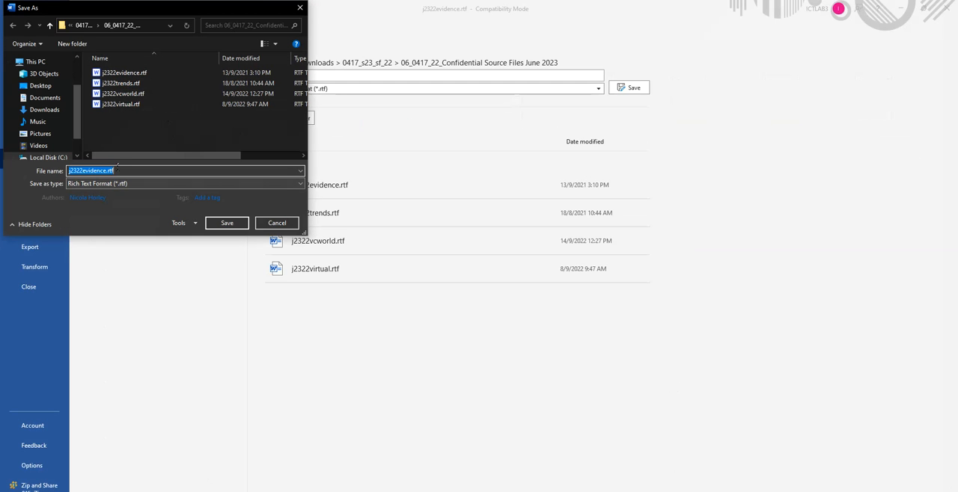
{"action": "type", "text": "E"}
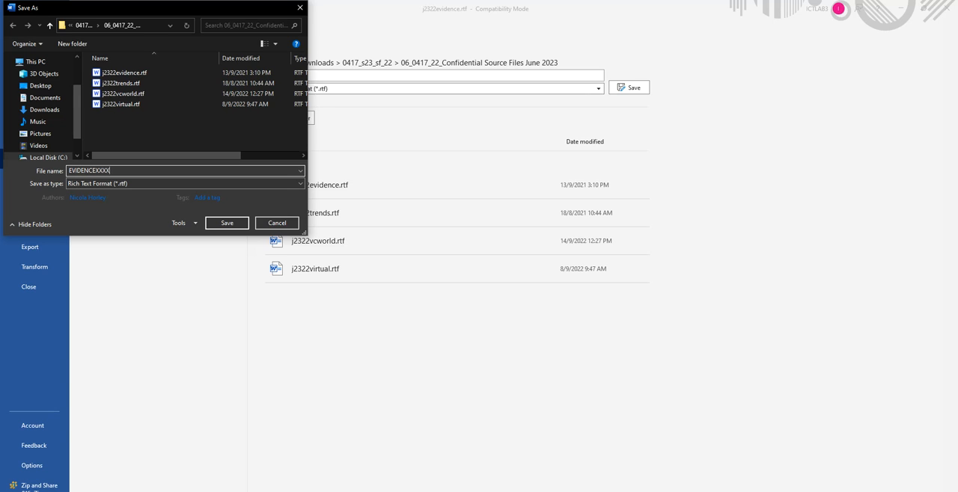
{"action": "type", "text": "VIDENCEXXXX"}
{"action": "left_click", "coordinate": [122, 183]}
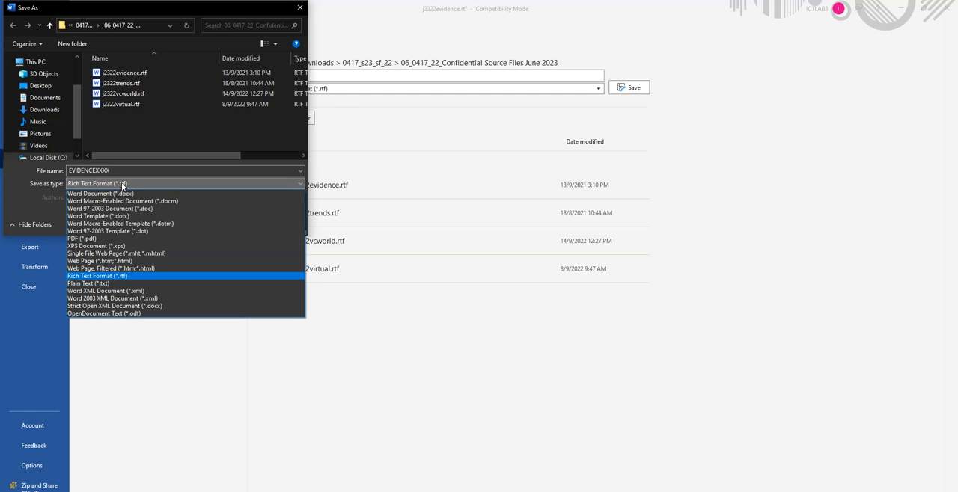
{"action": "left_click", "coordinate": [81, 194]}
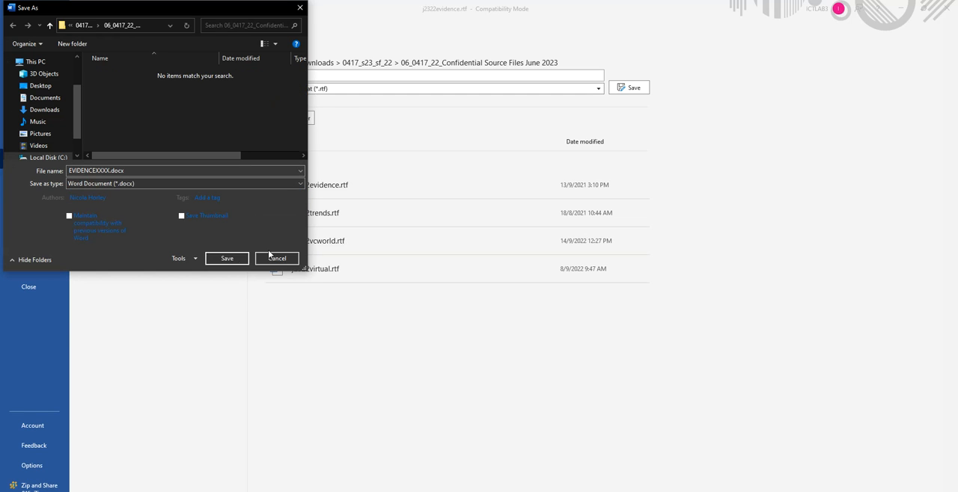
{"action": "left_click", "coordinate": [228, 260]}
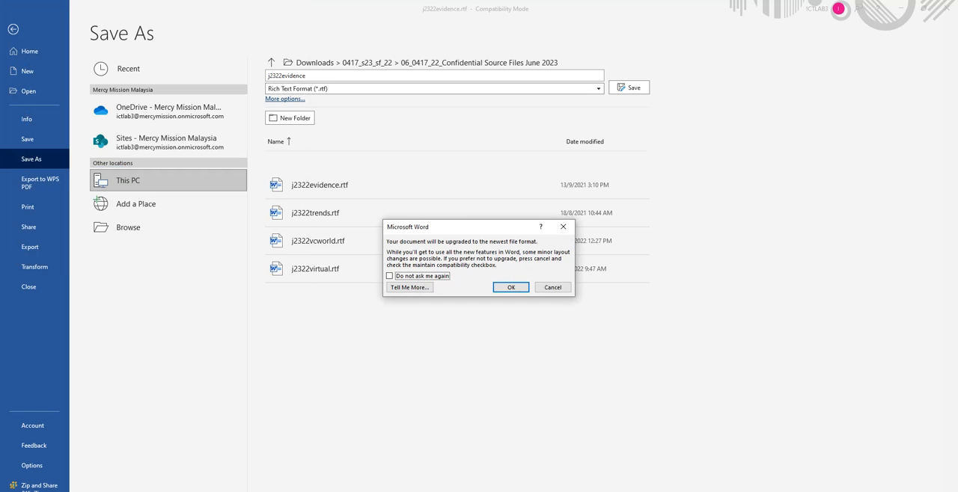
{"action": "left_click", "coordinate": [512, 288]}
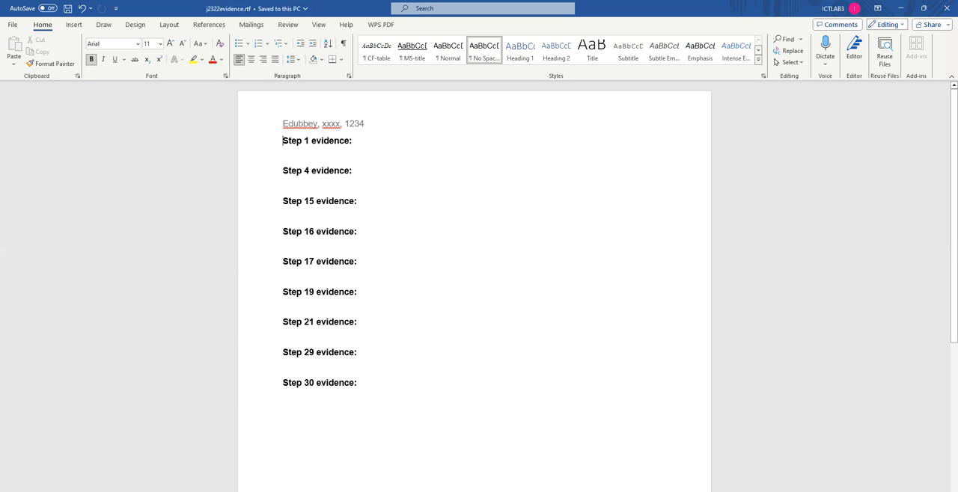
Step: Switch back to the question paper in the browser and examine the enlarged Task 2 instructions for questions 1 and 2
{"action": "key", "text": "alt+Tab"}
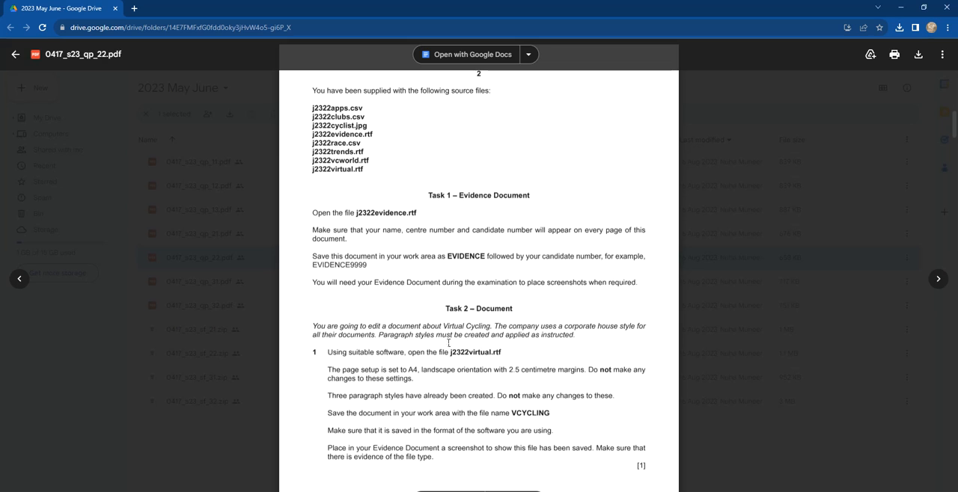
{"action": "scroll", "coordinate": [447, 272], "scroll_direction": "down", "scroll_amount": 4}
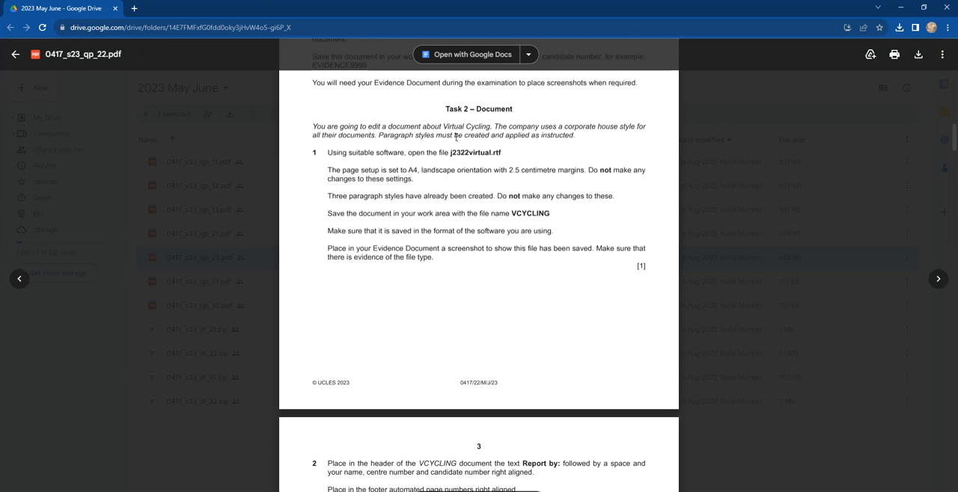
{"action": "scroll", "coordinate": [359, 150], "scroll_direction": "down", "scroll_amount": 1}
{"action": "left_click_drag", "start_coordinate": [329, 87], "coordinate": [437, 89]}
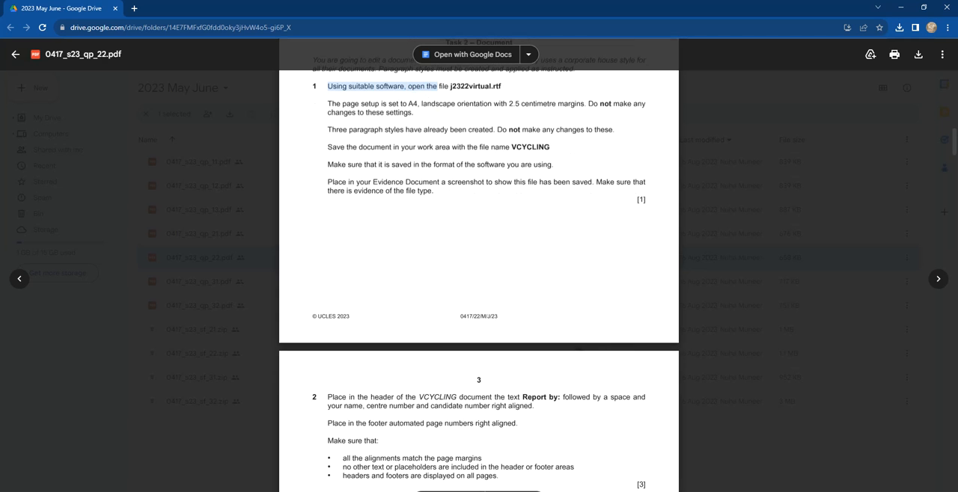
{"action": "left_click", "coordinate": [530, 491]}
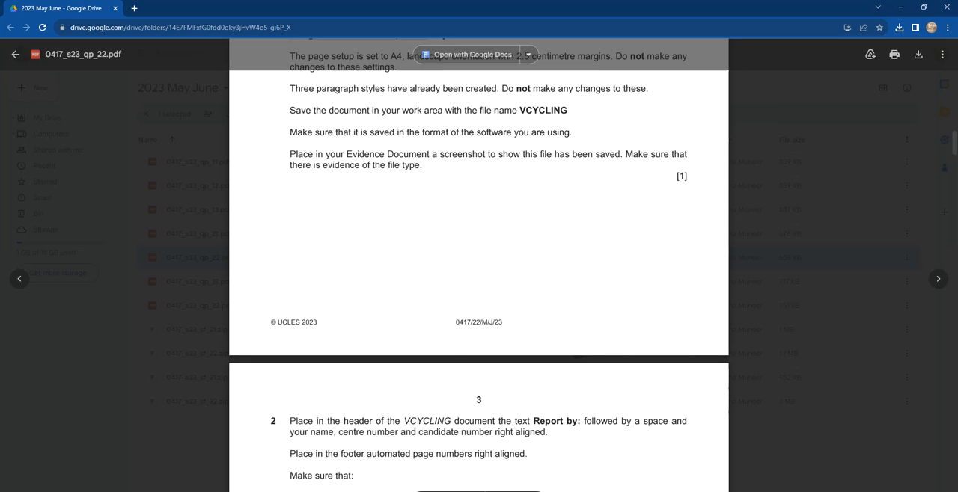
{"action": "left_click", "coordinate": [529, 491]}
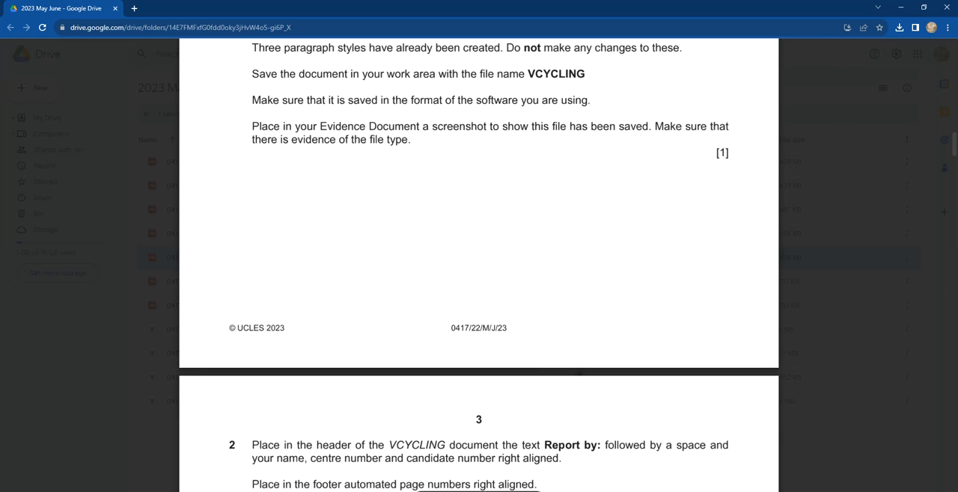
{"action": "left_click", "coordinate": [530, 491]}
{"action": "scroll", "coordinate": [499, 415], "scroll_direction": "down", "scroll_amount": 3}
{"action": "scroll", "coordinate": [455, 396], "scroll_direction": "up", "scroll_amount": 4}
{"action": "scroll", "coordinate": [454, 396], "scroll_direction": "up", "scroll_amount": 3}
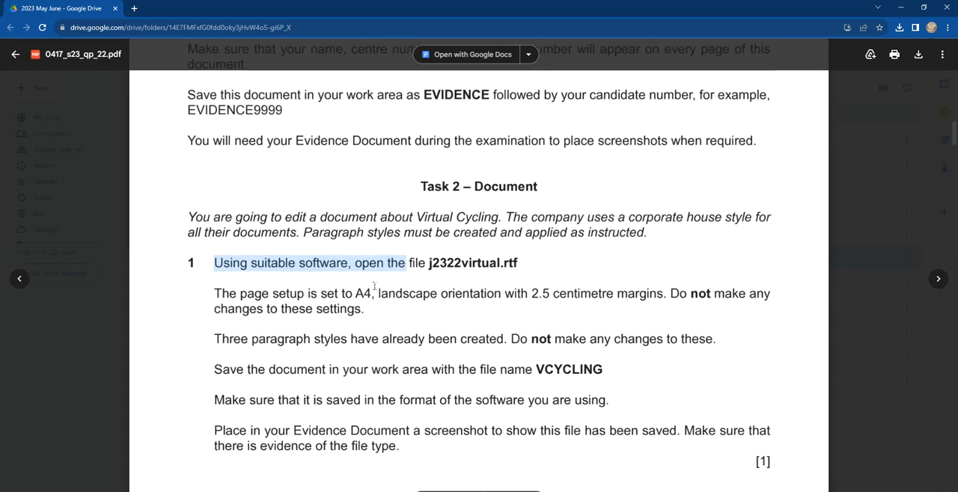
{"action": "scroll", "coordinate": [375, 287], "scroll_direction": "down", "scroll_amount": 3}
{"action": "scroll", "coordinate": [351, 334], "scroll_direction": "down", "scroll_amount": 5}
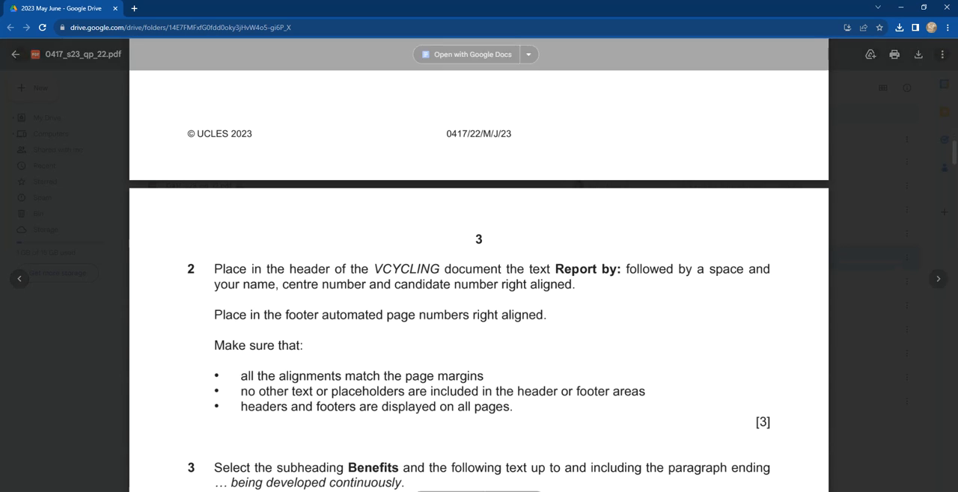
{"action": "scroll", "coordinate": [263, 268], "scroll_direction": "up", "scroll_amount": 8}
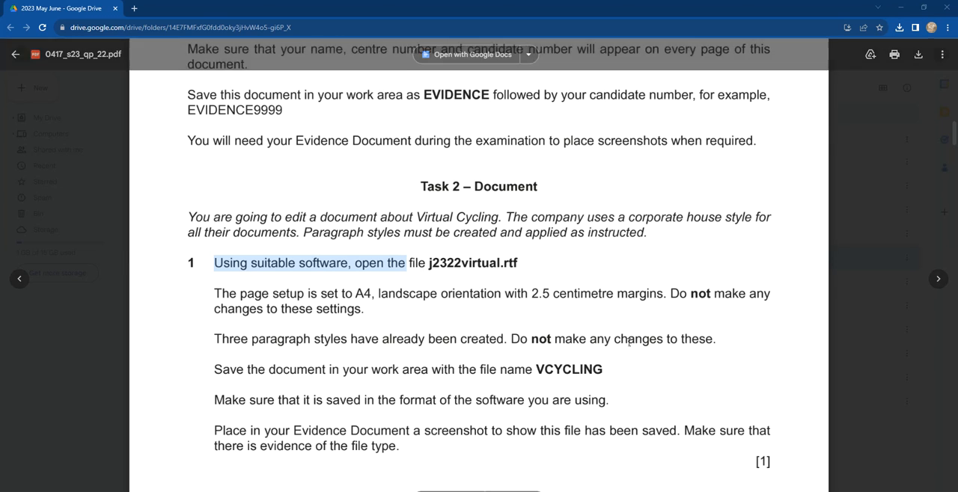
Step: Switch to File Explorer and open j2322virtual.rtf from the June 2023 source files folder in Word
{"action": "left_click", "coordinate": [331, 383]}
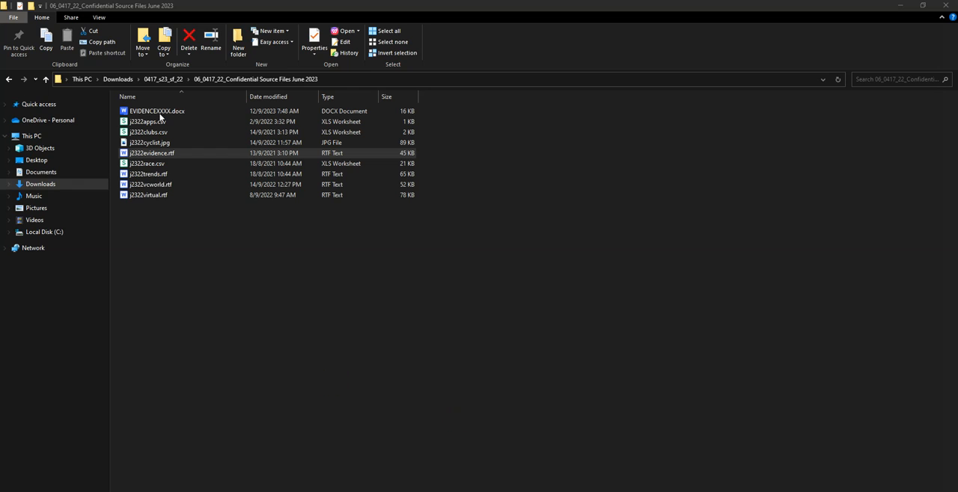
{"action": "left_click", "coordinate": [144, 195]}
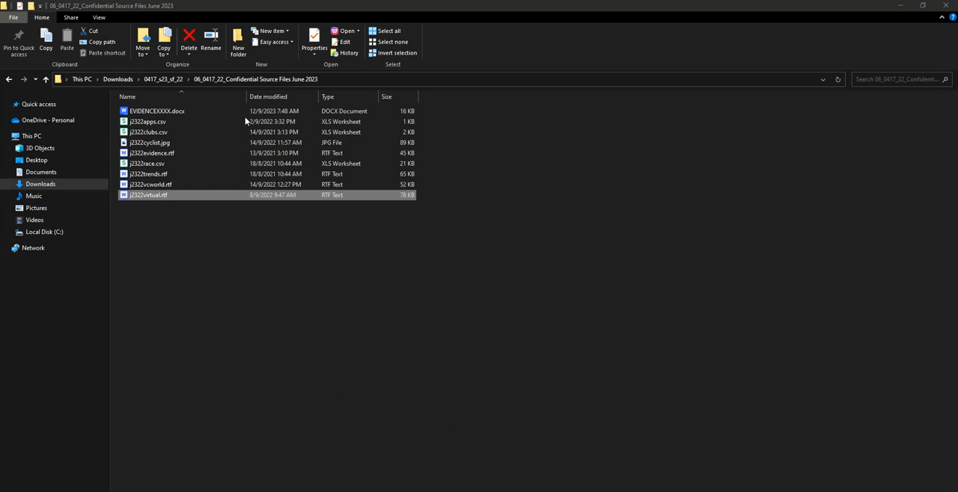
{"action": "right_click", "coordinate": [166, 195]}
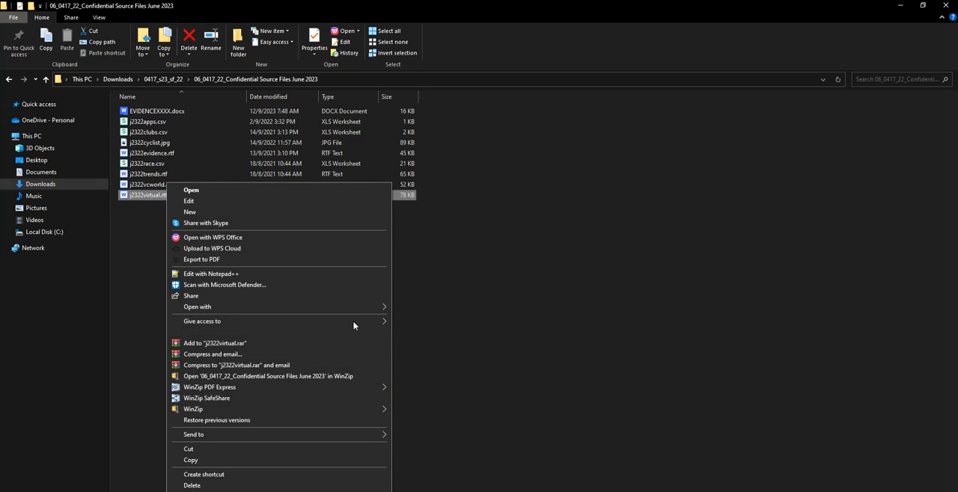
{"action": "mouse_move", "coordinate": [388, 308]}
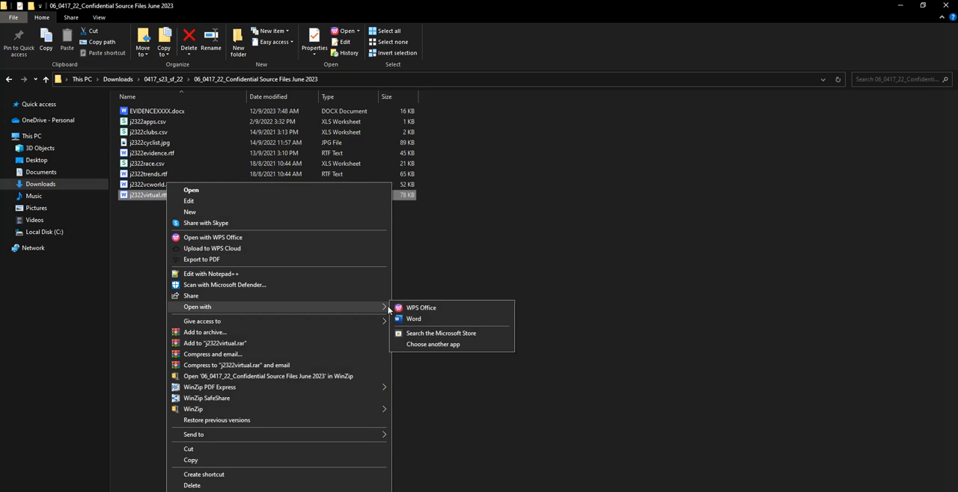
{"action": "left_click", "coordinate": [425, 319]}
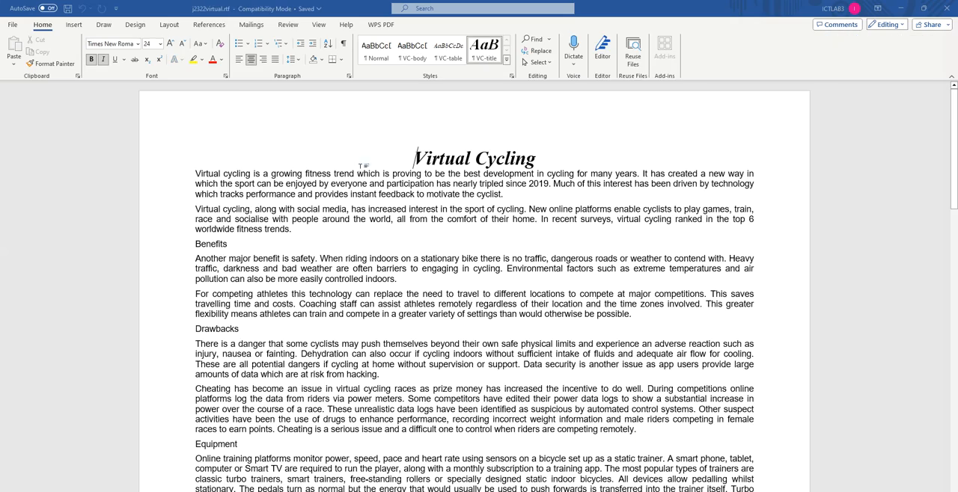
{"action": "scroll", "coordinate": [321, 453], "scroll_direction": "down", "scroll_amount": 5}
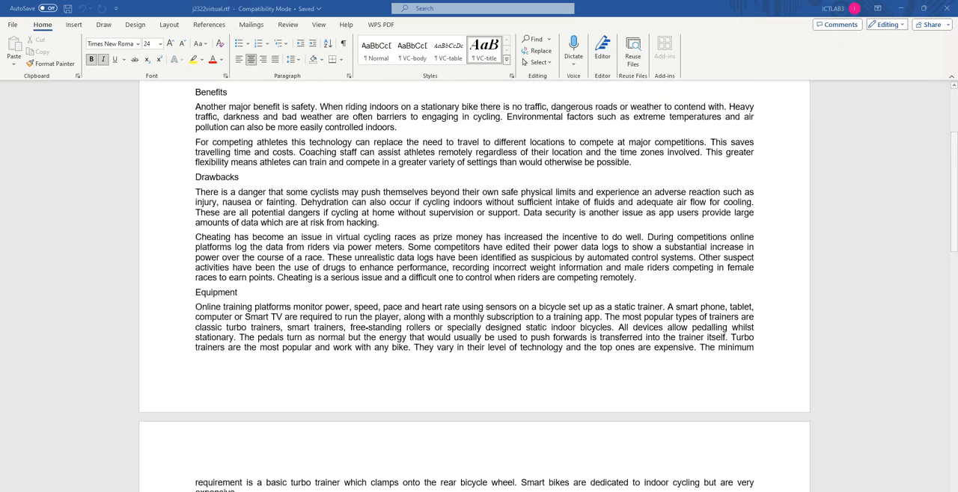
Step: Switch back to the question paper in the browser and read question 1's page setup and file name requirements
{"action": "key", "text": "alt+Tab"}
{"action": "scroll", "coordinate": [408, 338], "scroll_direction": "down", "scroll_amount": 1}
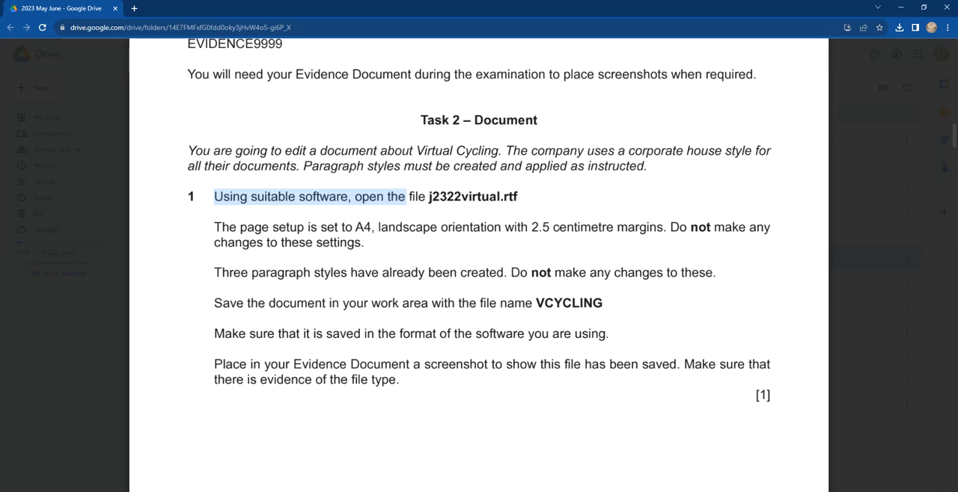
{"action": "left_click_drag", "start_coordinate": [670, 228], "coordinate": [359, 243]}
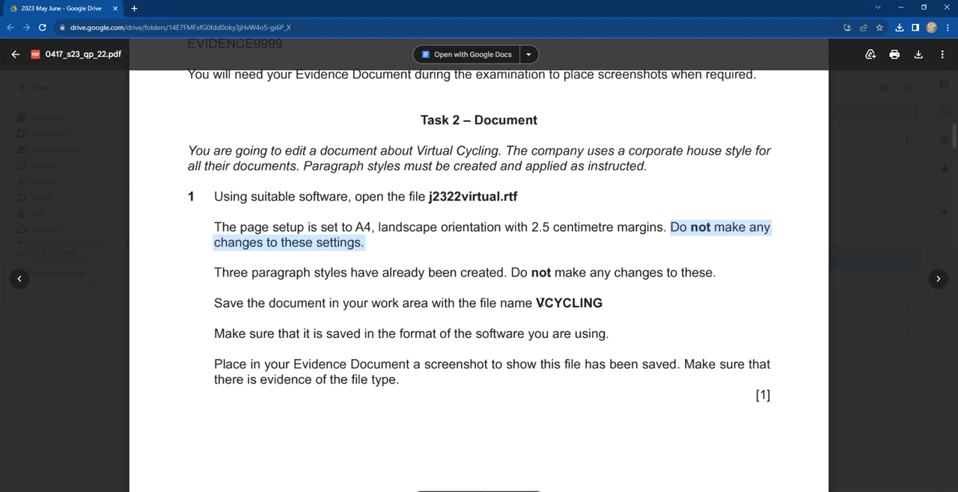
{"action": "double_click", "coordinate": [540, 302]}
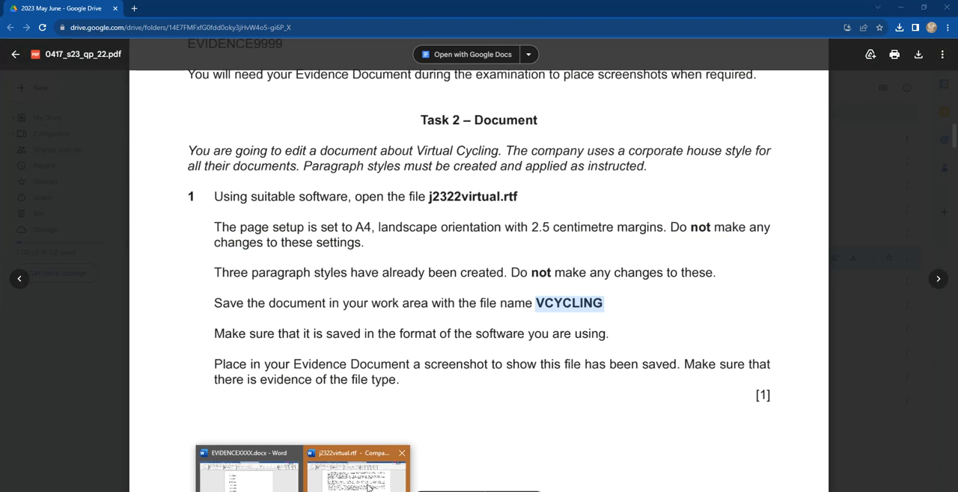
Step: Switch to j2322virtual.rtf in Word and save it as VCYCLING in Word Document (*.docx) format, accepting the upgrade to the newest file format
{"action": "left_click", "coordinate": [374, 467]}
{"action": "left_click", "coordinate": [13, 25]}
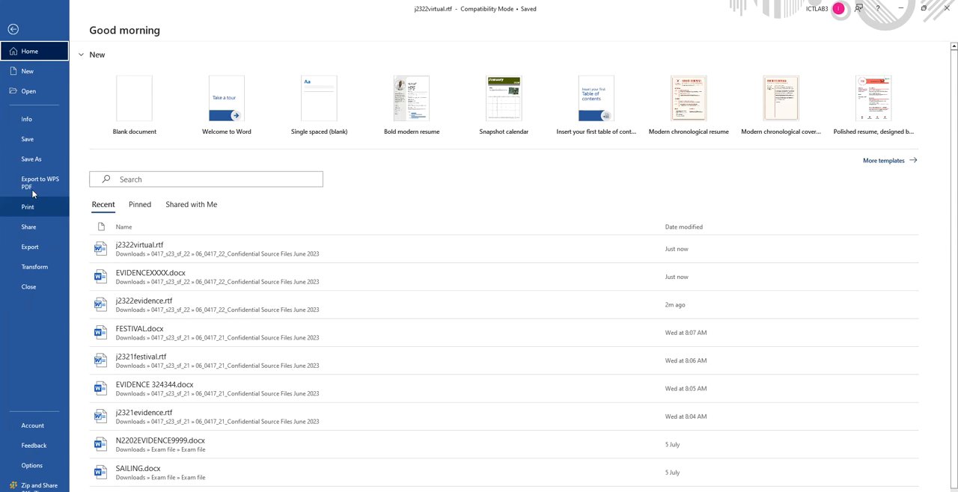
{"action": "left_click", "coordinate": [42, 161]}
{"action": "left_click", "coordinate": [139, 227]}
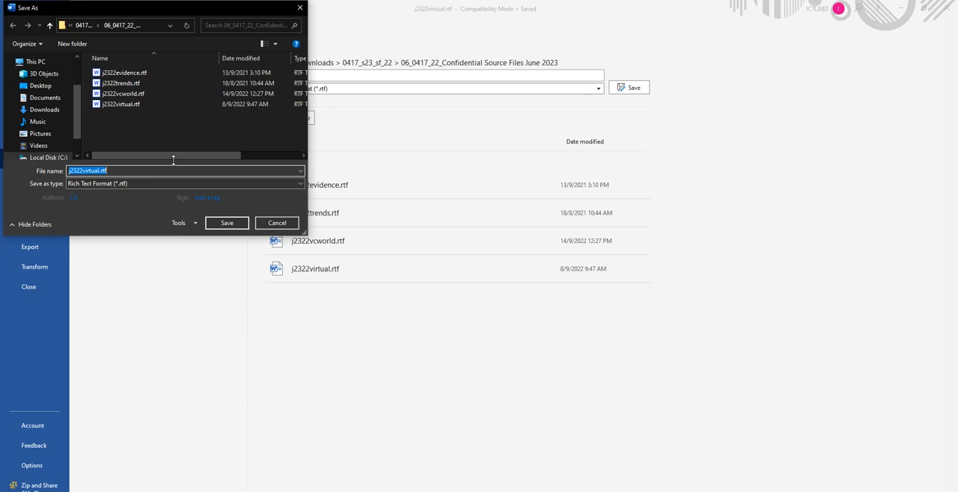
{"action": "type", "text": "VCYCLING"}
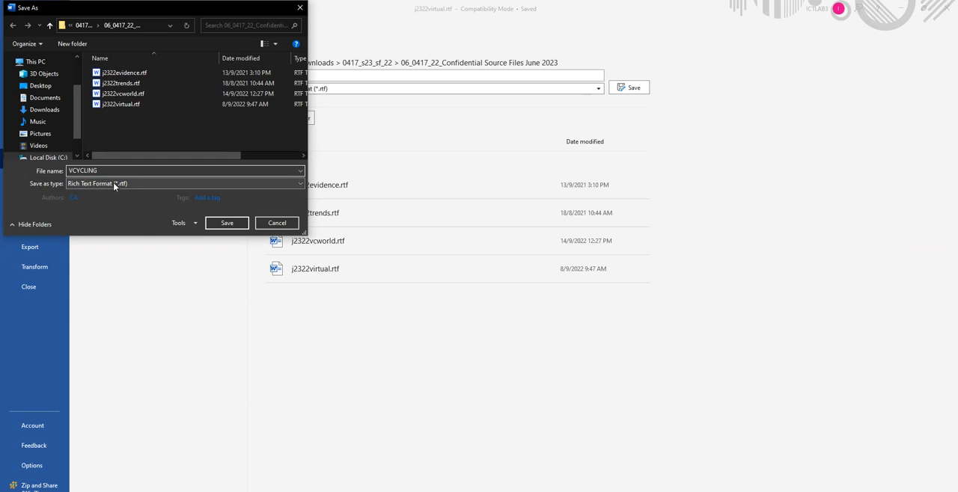
{"action": "left_click", "coordinate": [113, 183]}
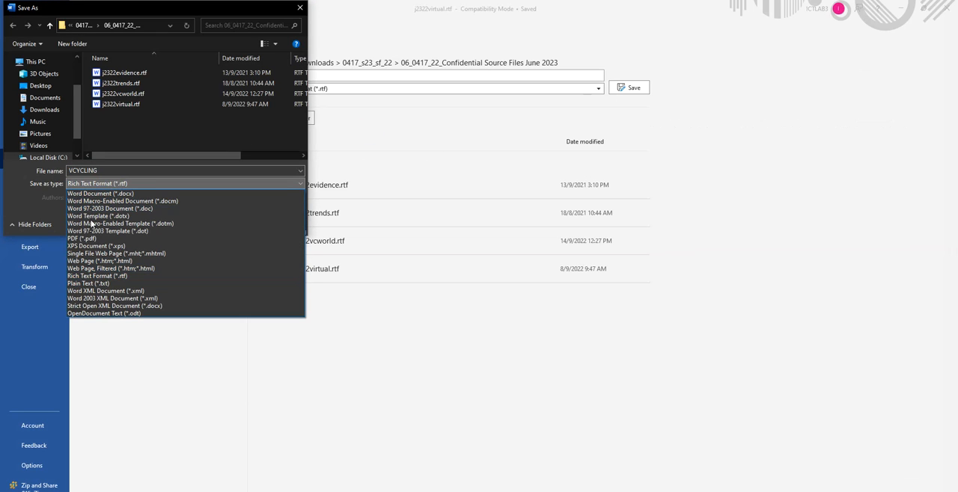
{"action": "left_click", "coordinate": [98, 195]}
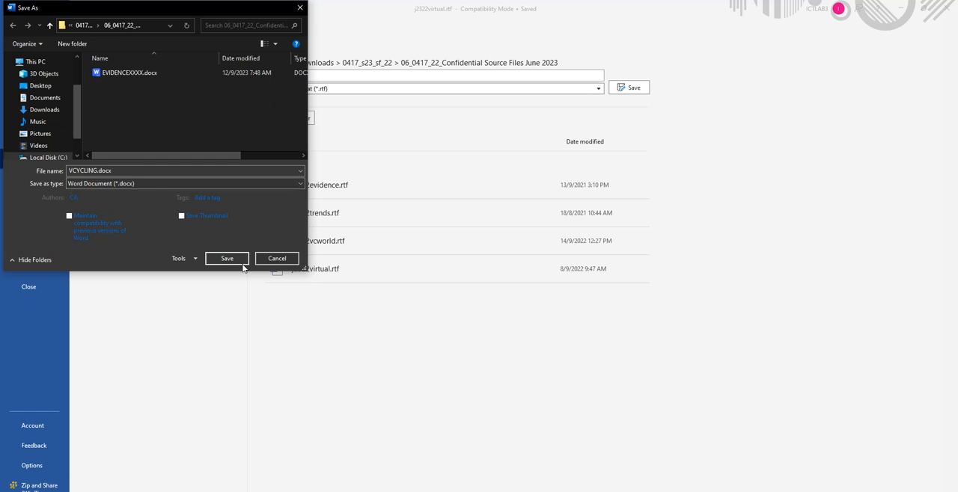
{"action": "left_click", "coordinate": [230, 262]}
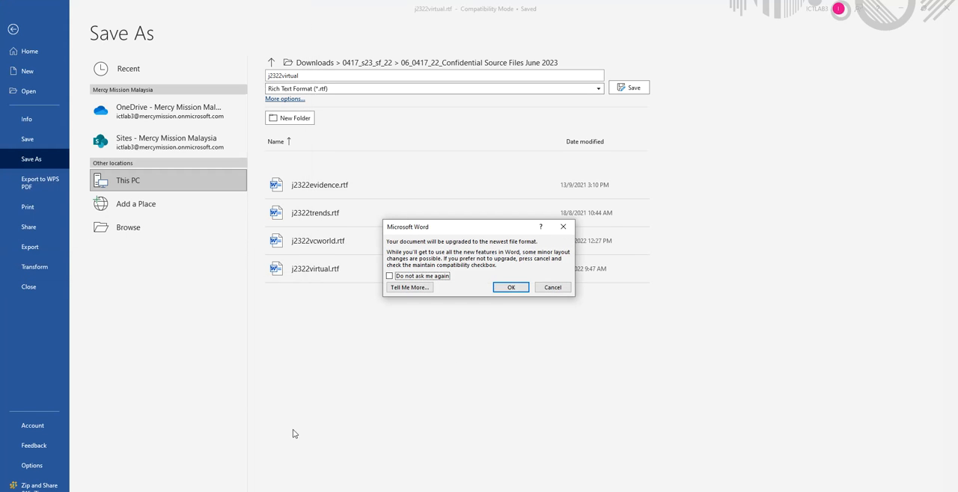
{"action": "left_click", "coordinate": [511, 288]}
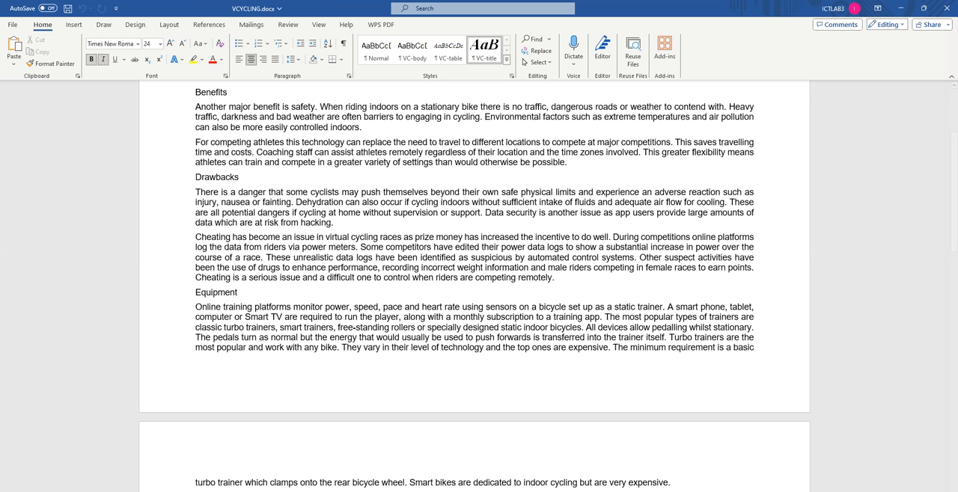
Step: After checking the question paper, select VCYCLING.docx in File Explorer and widen the Type column for a screenshot of the file details
{"action": "key", "text": "alt+Tab"}
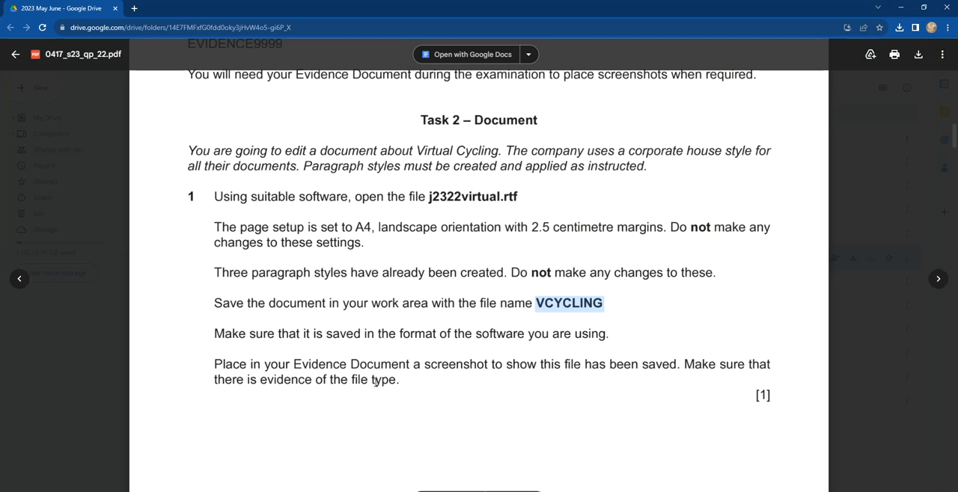
{"action": "scroll", "coordinate": [375, 381], "scroll_direction": "down", "scroll_amount": 5}
{"action": "scroll", "coordinate": [329, 371], "scroll_direction": "down", "scroll_amount": 2}
{"action": "key", "text": "alt+Tab"}
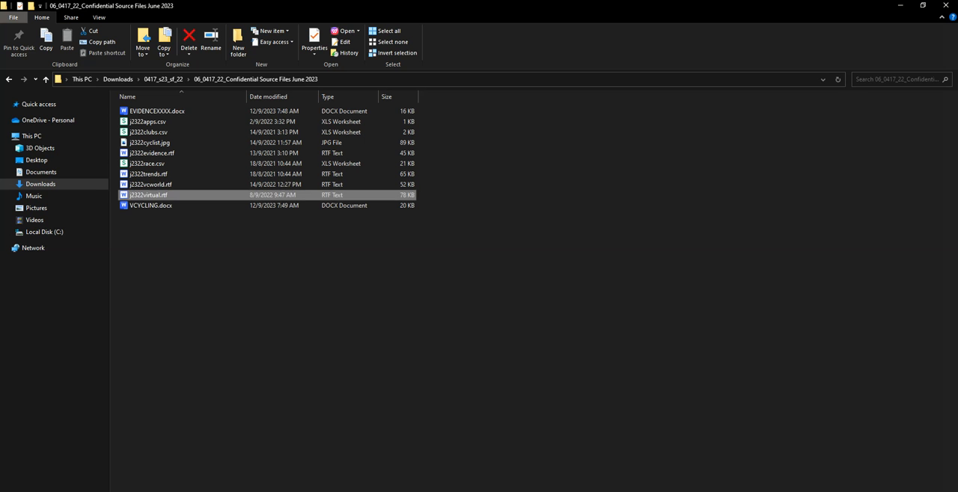
{"action": "left_click", "coordinate": [149, 208]}
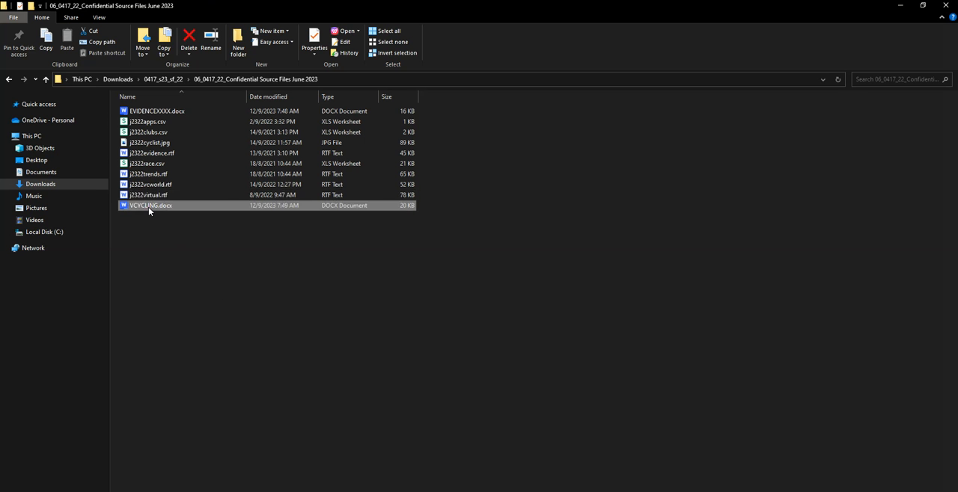
{"action": "left_click_drag", "start_coordinate": [379, 97], "coordinate": [427, 96]}
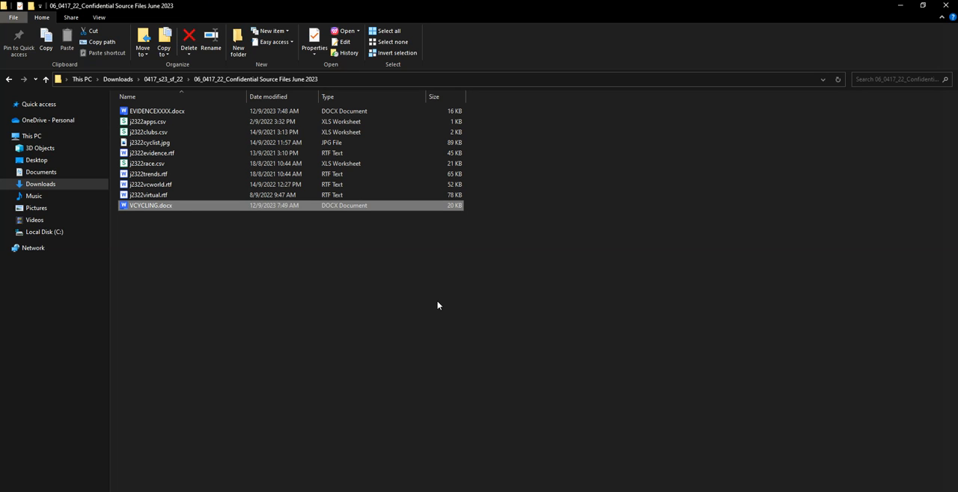
Step: Switch to the EVIDENCEXXXX document in Word and paste the folder screenshot under the Step 1 evidence heading
{"action": "left_click", "coordinate": [303, 491]}
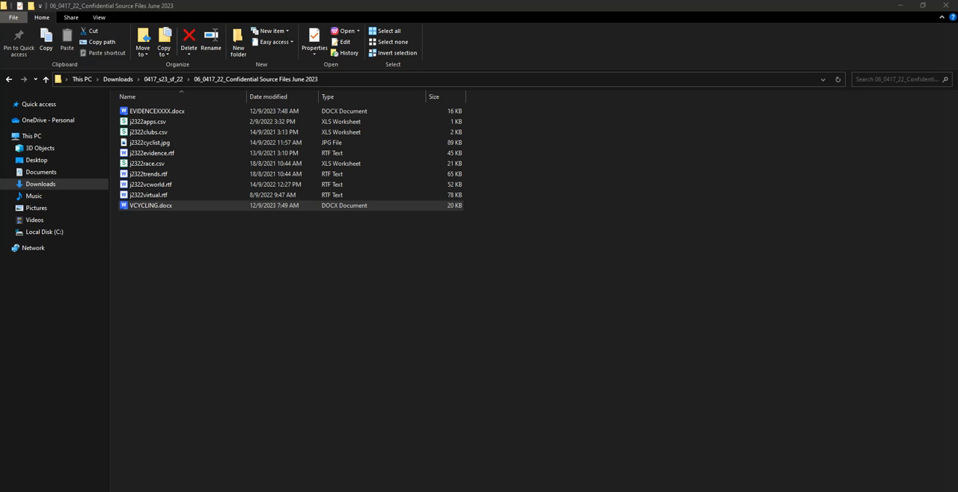
{"action": "left_click", "coordinate": [256, 481]}
{"action": "left_click", "coordinate": [306, 158]}
{"action": "key", "text": "ctrl+v"}
Step: Crop the pasted screenshot to the VCYCLING.docx row with its file type, and enlarge it to about 17.7 cm wide
{"action": "left_click", "coordinate": [439, 238]}
{"action": "left_click", "coordinate": [428, 24]}
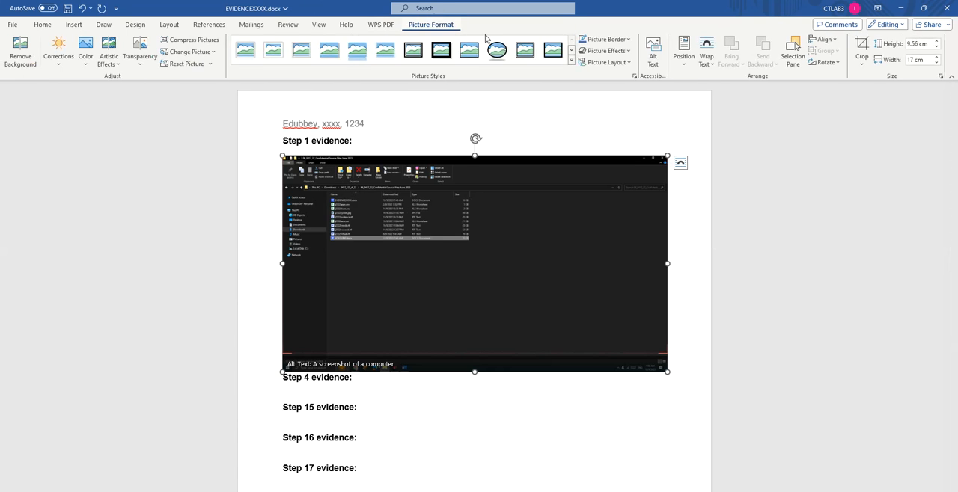
{"action": "left_click", "coordinate": [862, 46]}
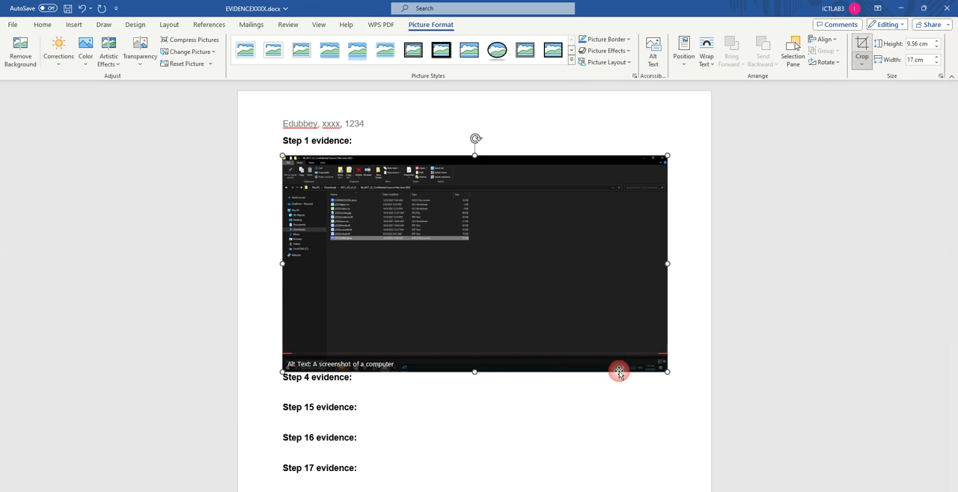
{"action": "left_click_drag", "start_coordinate": [666, 366], "coordinate": [487, 248]}
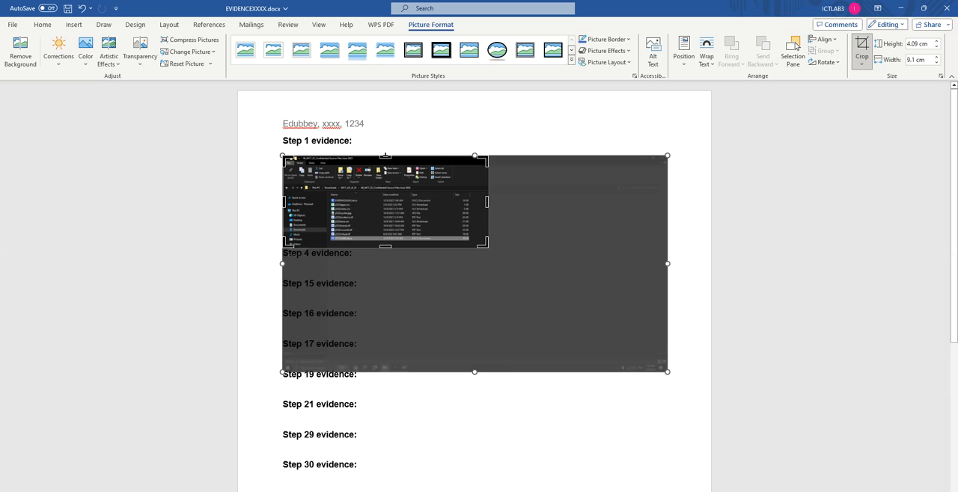
{"action": "left_click_drag", "start_coordinate": [385, 157], "coordinate": [384, 233]}
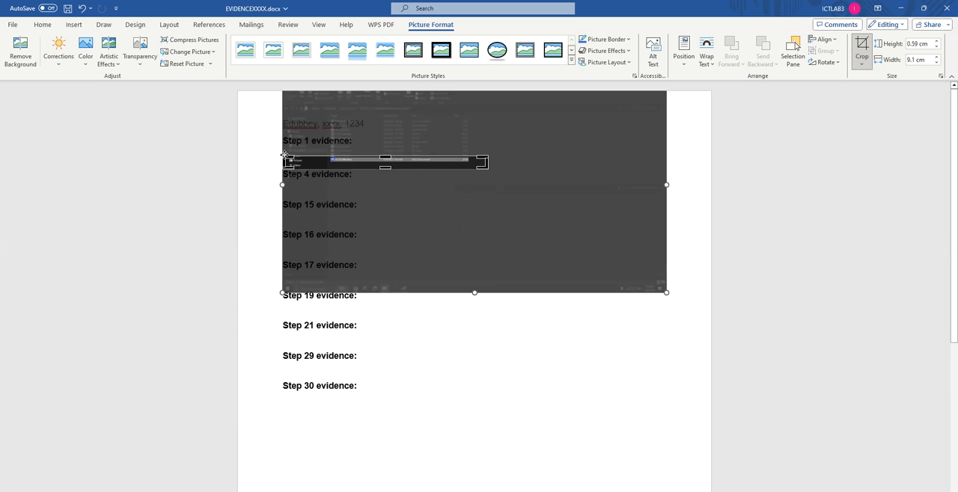
{"action": "left_click_drag", "start_coordinate": [287, 161], "coordinate": [331, 162]}
{"action": "left_click", "coordinate": [640, 239]}
{"action": "left_click", "coordinate": [392, 166]}
{"action": "left_click_drag", "start_coordinate": [442, 168], "coordinate": [485, 188]}
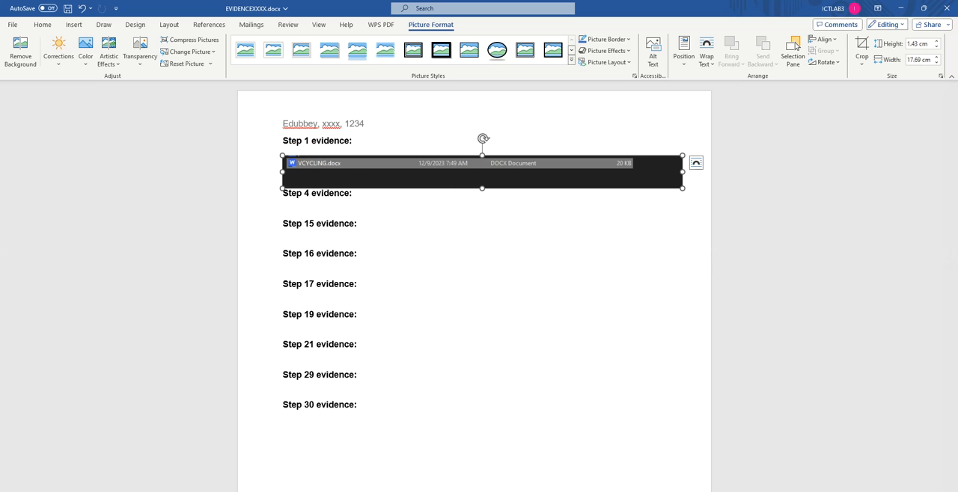
Step: Check question 2 in the browser's question paper, and enter "Report by:" in the VCYCLING document's header in Word
{"action": "key", "text": "alt+Tab"}
{"action": "scroll", "coordinate": [282, 370], "scroll_direction": "down", "scroll_amount": 1}
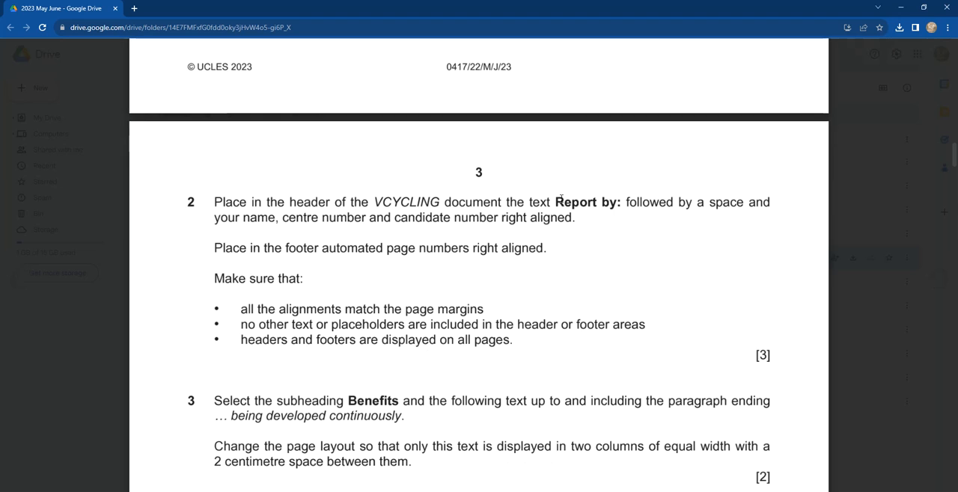
{"action": "left_click_drag", "start_coordinate": [555, 202], "coordinate": [615, 202]}
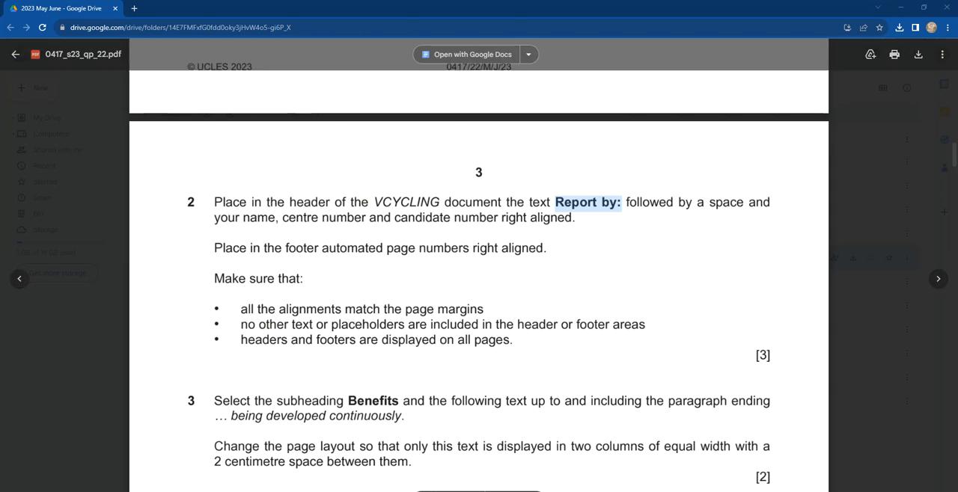
{"action": "left_click", "coordinate": [334, 474]}
{"action": "scroll", "coordinate": [335, 185], "scroll_direction": "up", "scroll_amount": 3}
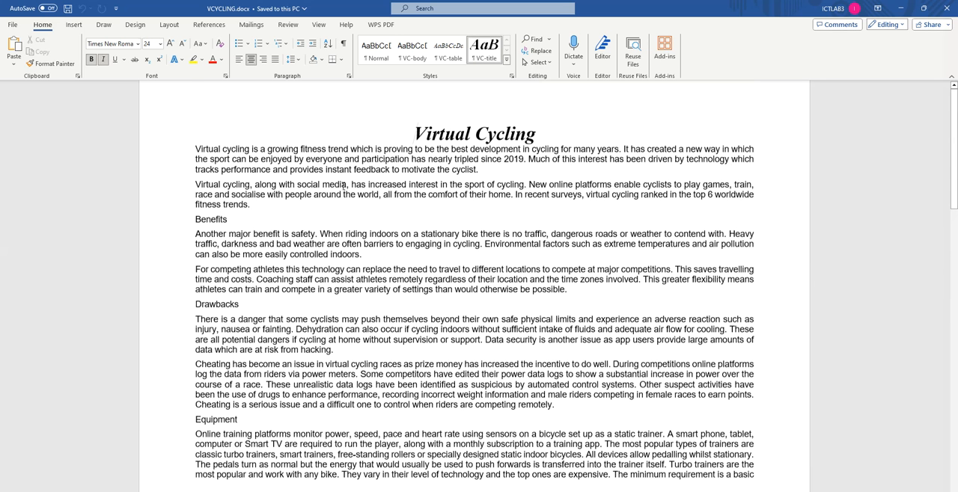
{"action": "double_click", "coordinate": [418, 117]}
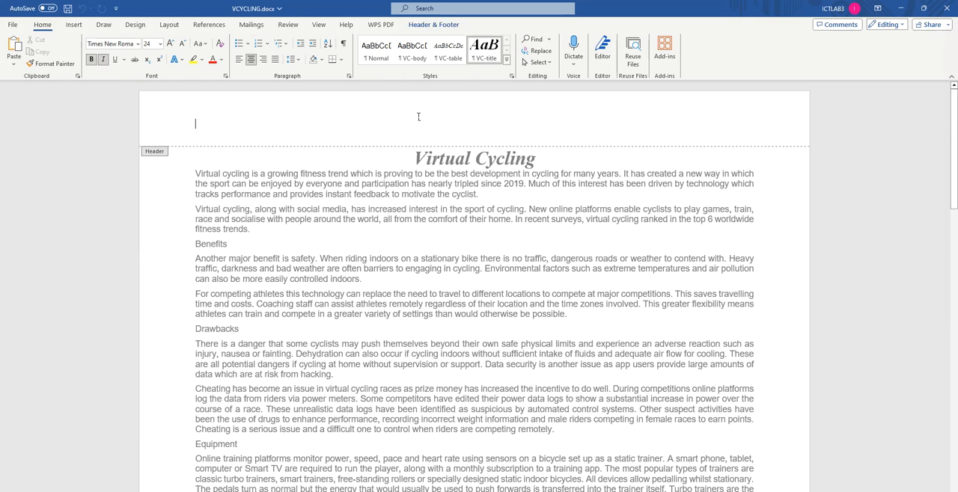
{"action": "type", "text": "Report by:"}
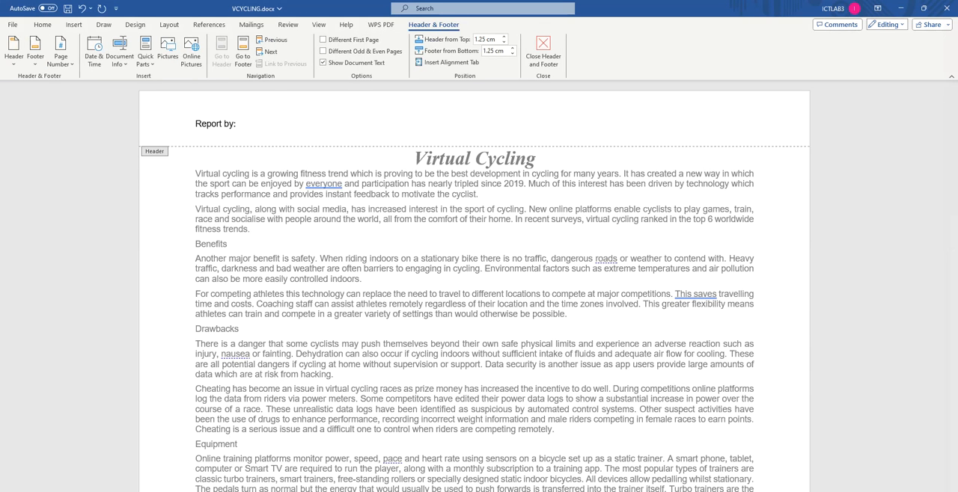
Step: Recheck question 2's header and footer requirements in the browser's question paper and return to the VCYCLING header in Word
{"action": "key", "text": "alt+Tab"}
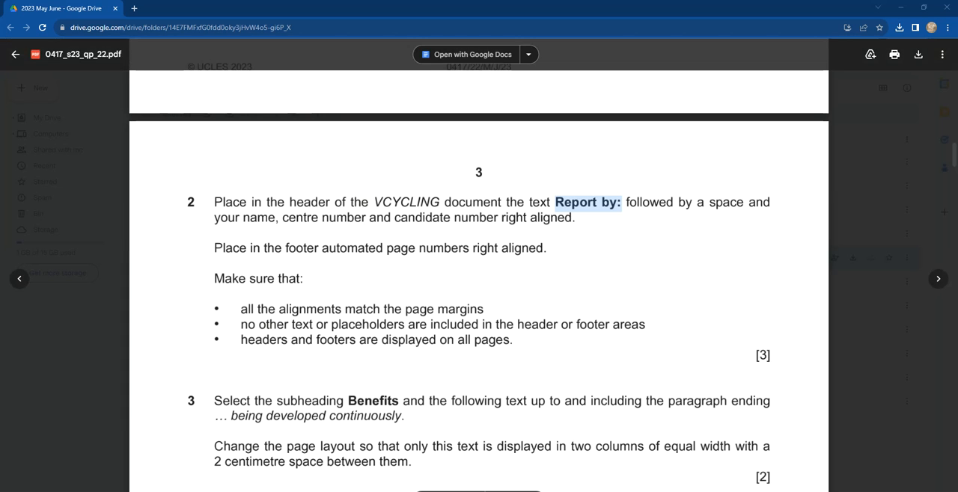
{"action": "key", "text": "alt+Tab"}
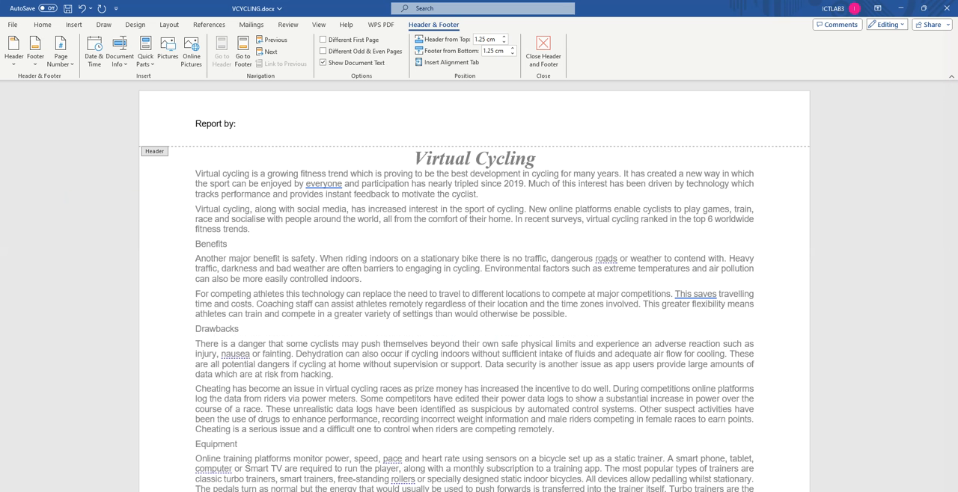
{"action": "key", "text": "alt+Tab"}
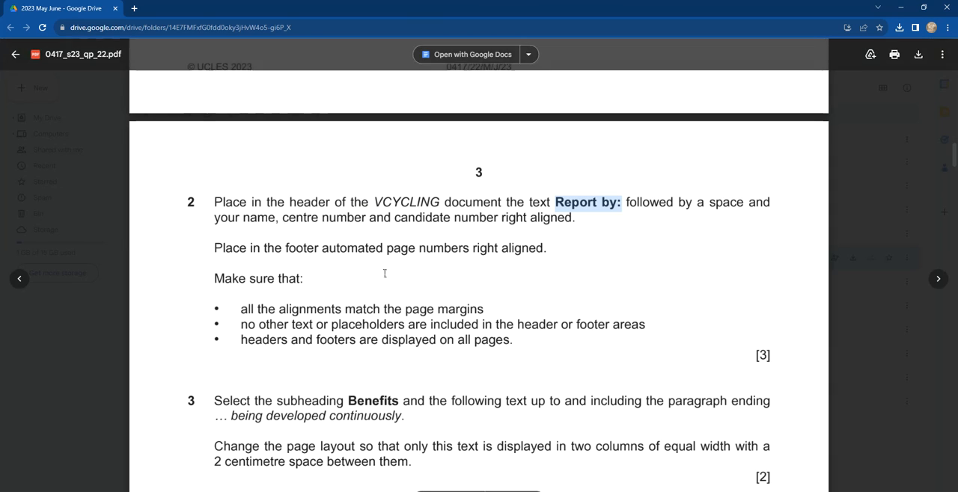
{"action": "key", "text": "alt+Tab"}
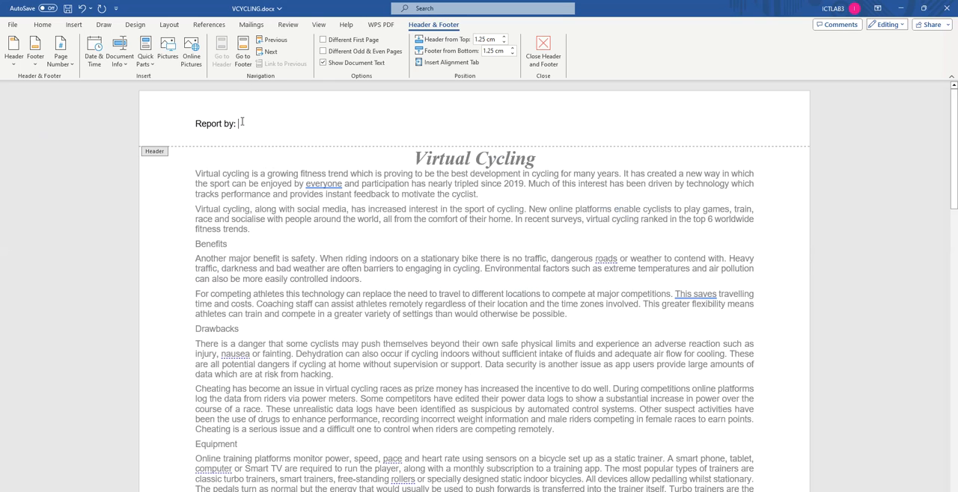
Step: Complete the header after "Report by:" with the candidate's name, centre number and candidate number, and right-align the line
{"action": "type", "text": "eDUBBEY"}
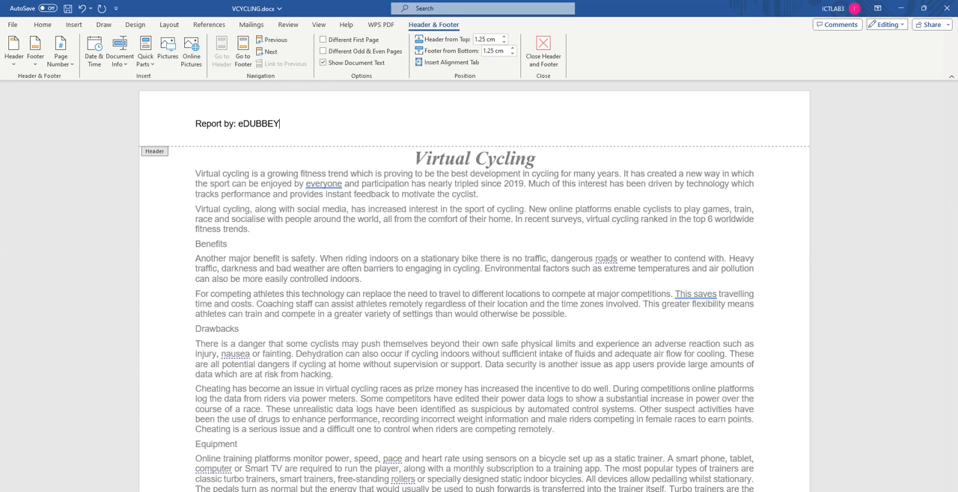
{"action": "key", "text": "BackSpace"}
{"action": "key", "text": "BackSpace"}
{"action": "key", "text": "BackSpace"}
{"action": "type", "text": "Edubbey, xxxx, 1234"}
{"action": "left_click", "coordinate": [43, 25]}
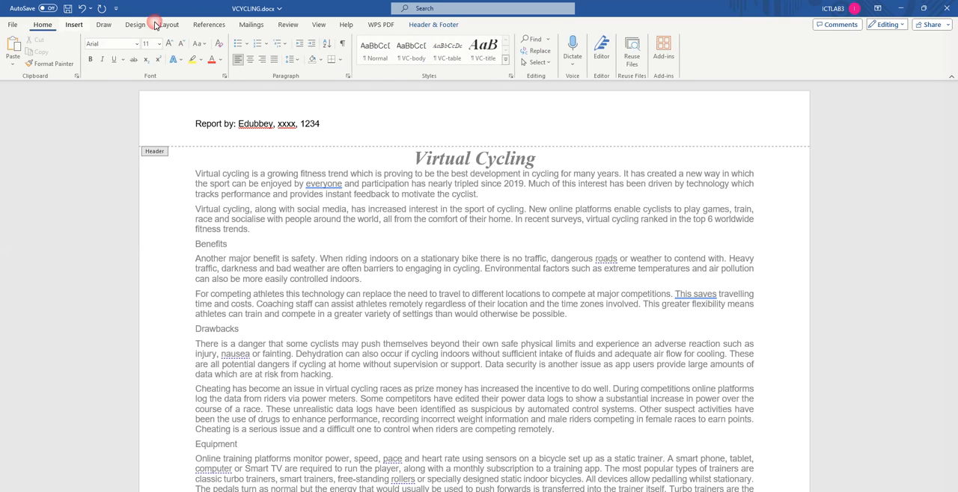
{"action": "left_click", "coordinate": [264, 60]}
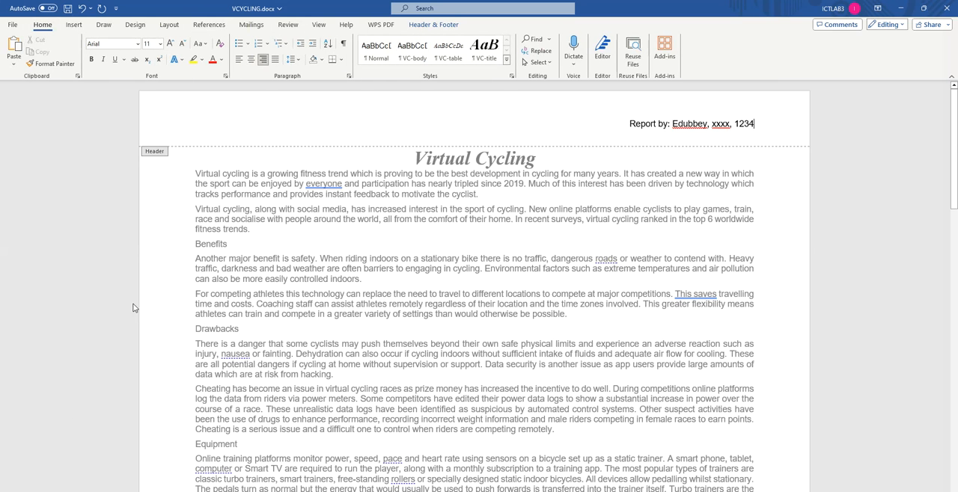
Step: Recheck question 2 in the browser's question paper, and insert a right-aligned Plain Number page number in VCYCLING's footer in Word
{"action": "key", "text": "alt+Tab"}
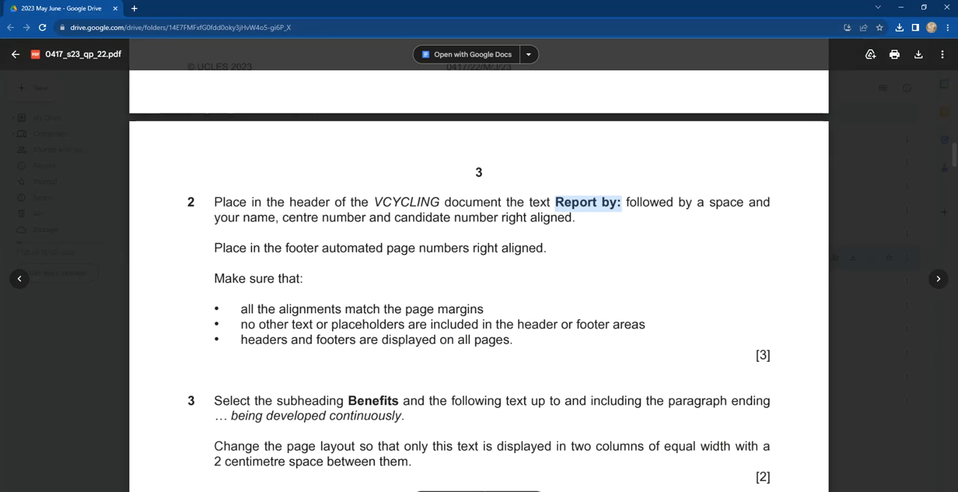
{"action": "key", "text": "alt+Tab"}
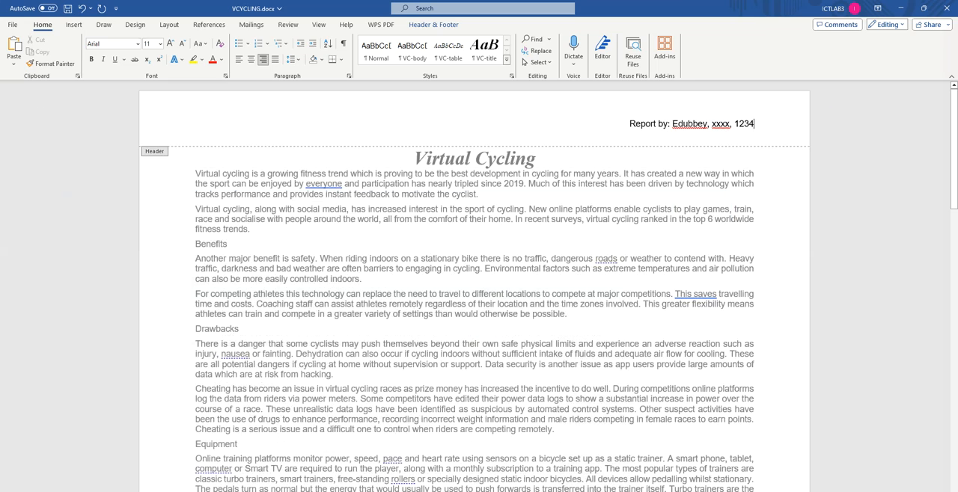
{"action": "scroll", "coordinate": [307, 363], "scroll_direction": "down", "scroll_amount": 5}
{"action": "left_click", "coordinate": [587, 299]}
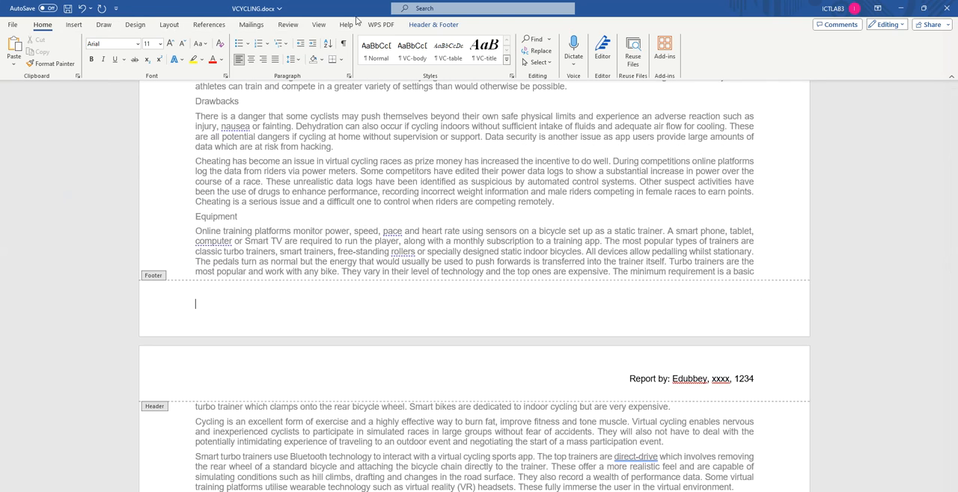
{"action": "left_click", "coordinate": [432, 28]}
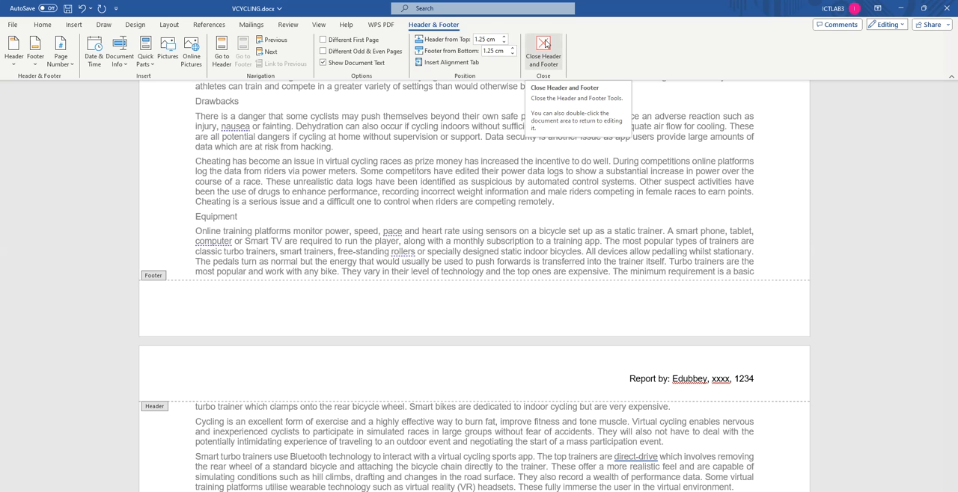
{"action": "left_click", "coordinate": [63, 63]}
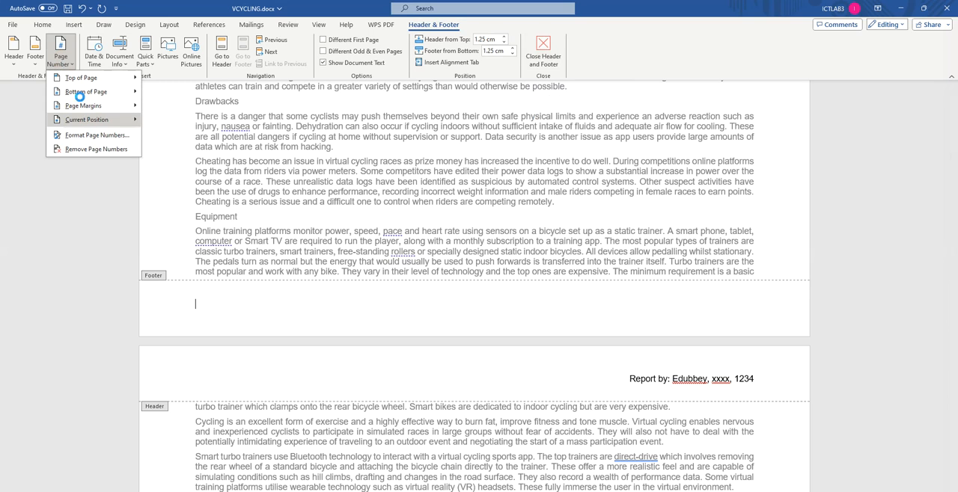
{"action": "mouse_move", "coordinate": [86, 123]}
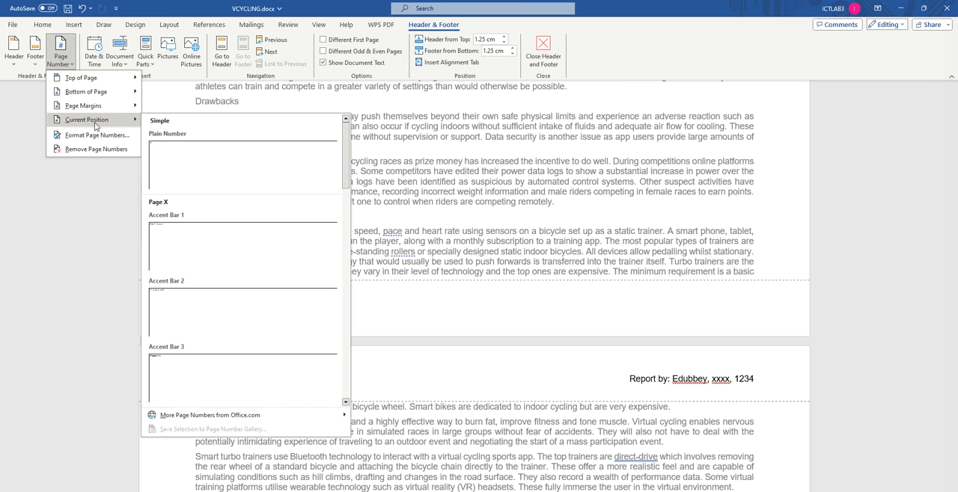
{"action": "left_click", "coordinate": [171, 156]}
{"action": "left_click", "coordinate": [43, 24]}
{"action": "left_click", "coordinate": [262, 59]}
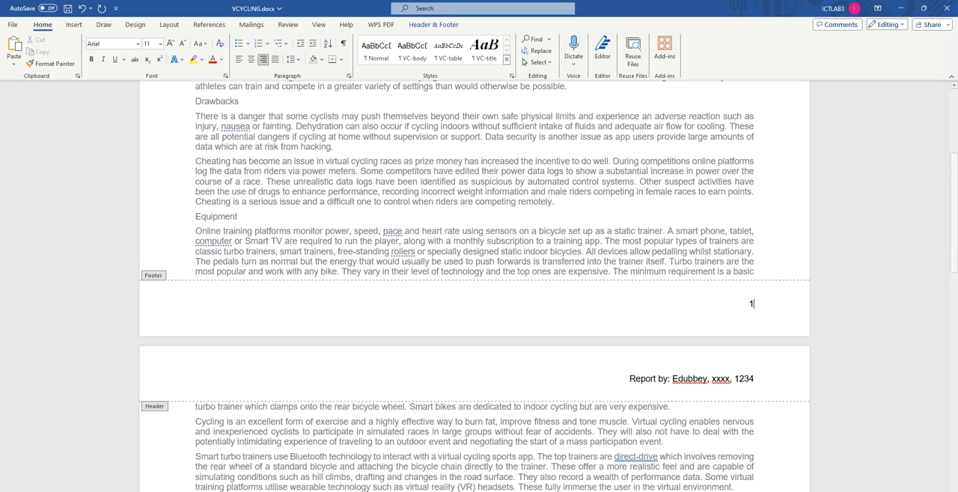
Step: Review questions 2 to 4 in the browser's question paper, and close header and footer editing in Word
{"action": "key", "text": "alt+Tab"}
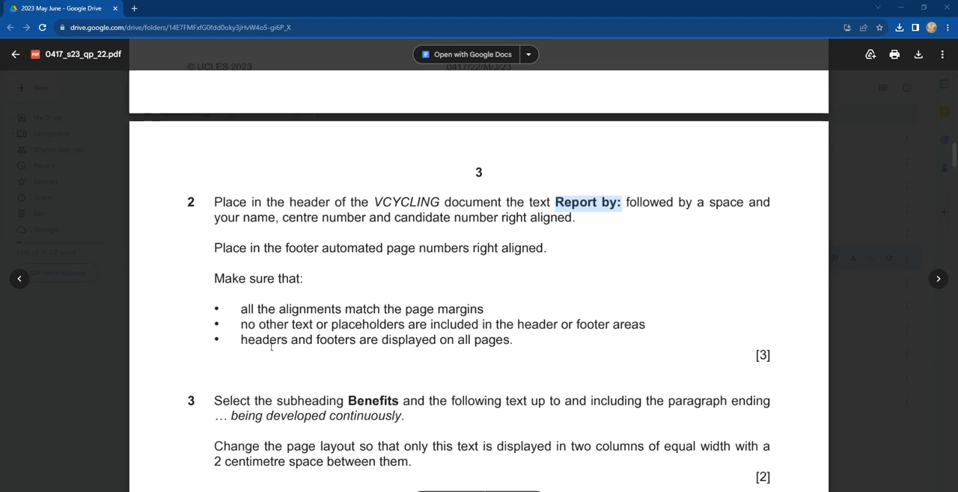
{"action": "scroll", "coordinate": [493, 351], "scroll_direction": "down", "scroll_amount": 1}
{"action": "scroll", "coordinate": [494, 351], "scroll_direction": "down", "scroll_amount": 3}
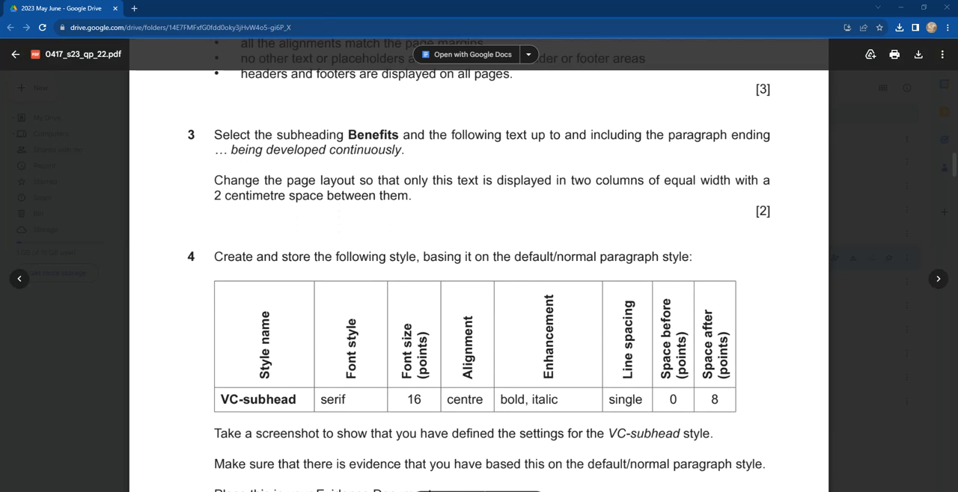
{"action": "left_click", "coordinate": [347, 468]}
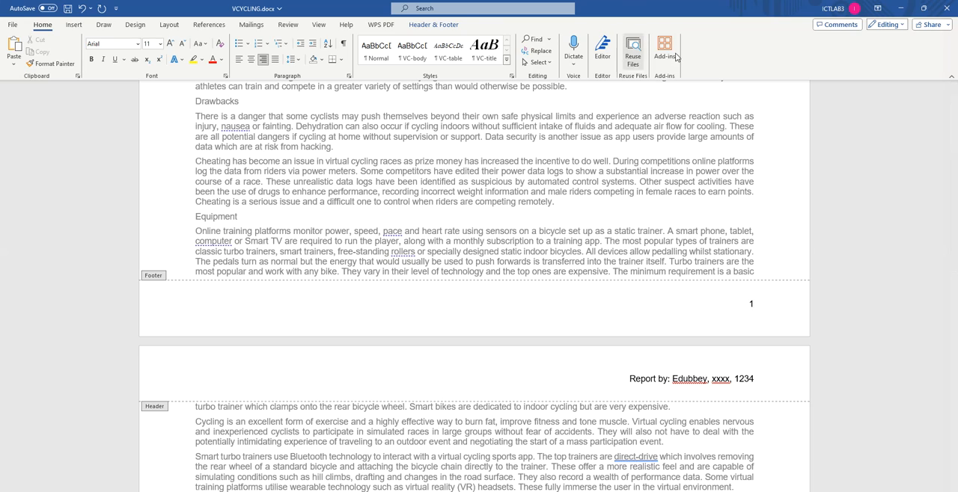
{"action": "left_click", "coordinate": [434, 24]}
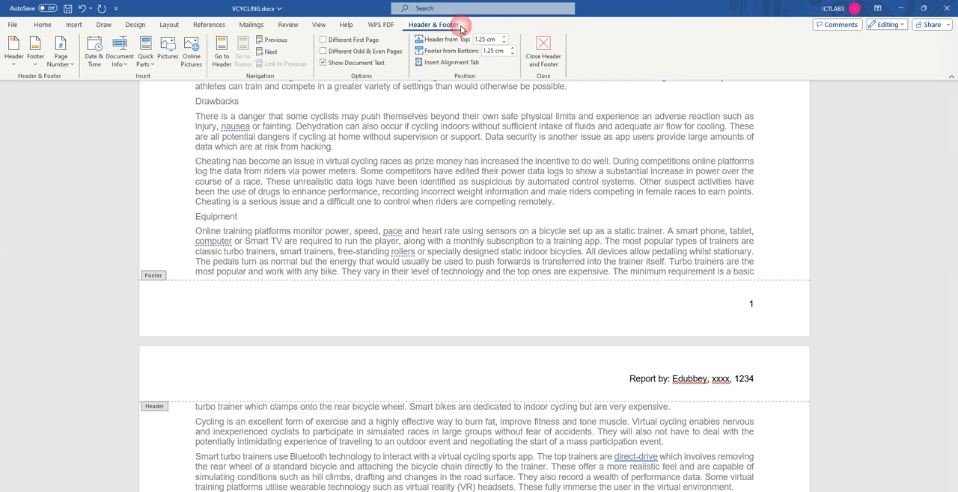
{"action": "left_click", "coordinate": [545, 49]}
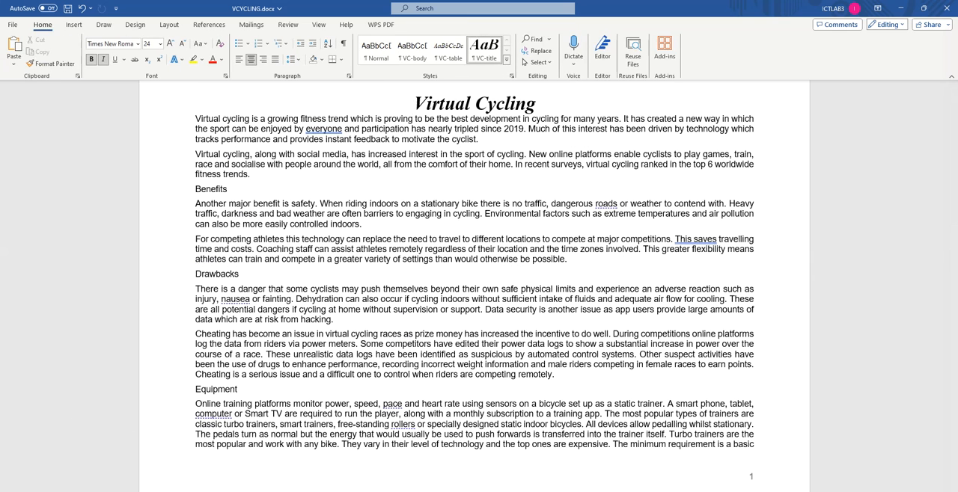
Step: Check question 3 in the browser's question paper, highlighting its Benefits instruction, and return to the start of VCYCLING in Word
{"action": "key", "text": "alt+Tab"}
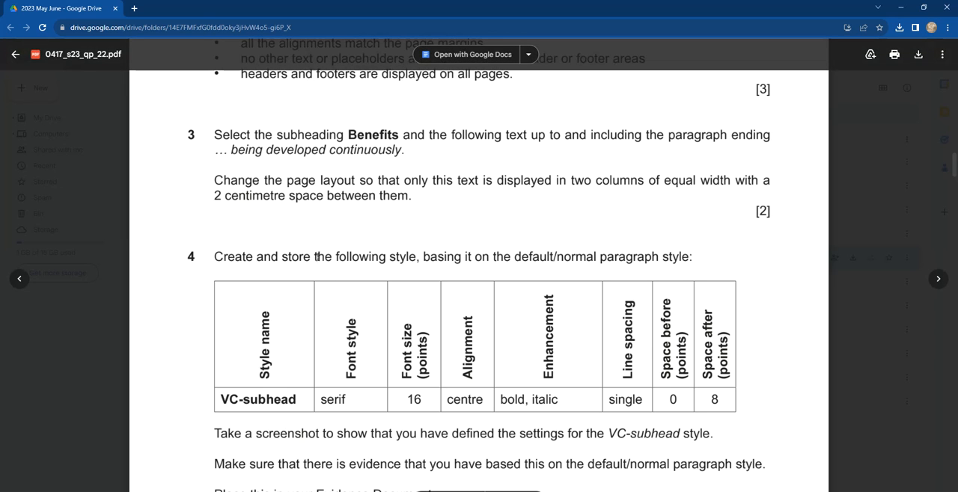
{"action": "scroll", "coordinate": [312, 257], "scroll_direction": "down", "scroll_amount": 3}
{"action": "scroll", "coordinate": [255, 161], "scroll_direction": "up", "scroll_amount": 3}
{"action": "scroll", "coordinate": [262, 149], "scroll_direction": "up", "scroll_amount": 2}
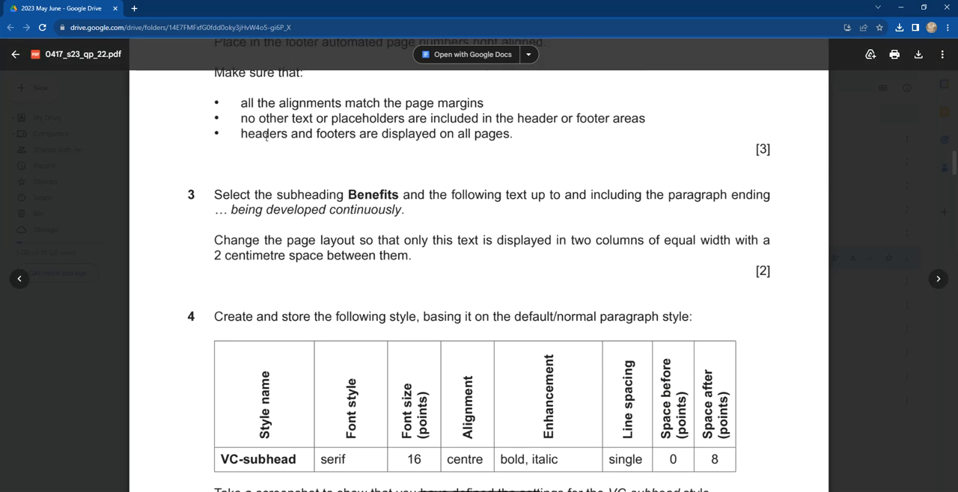
{"action": "left_click_drag", "start_coordinate": [216, 201], "coordinate": [399, 202]}
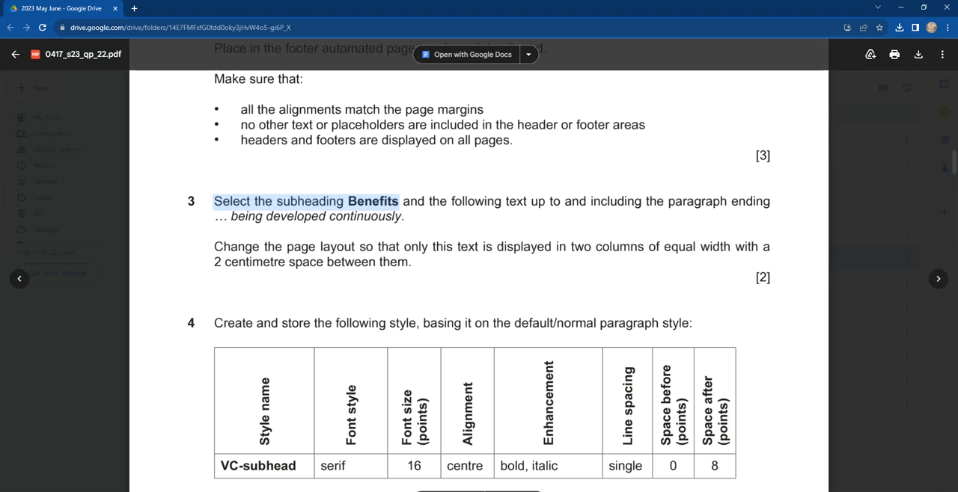
{"action": "mouse_move", "coordinate": [304, 491]}
{"action": "left_click", "coordinate": [352, 473]}
{"action": "scroll", "coordinate": [260, 205], "scroll_direction": "up", "scroll_amount": 2}
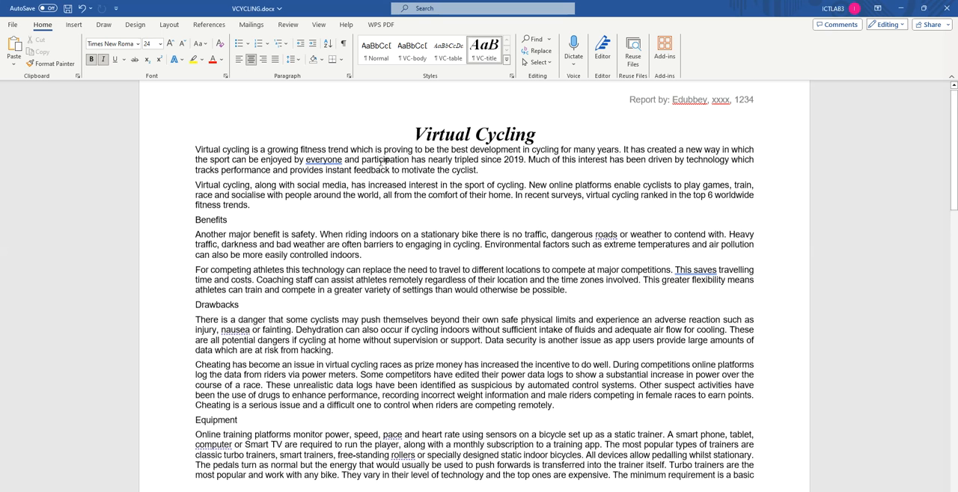
Step: Format the text from the Benefits subheading through "being developed continuously" as two equal-width columns with 2 cm spacing
{"action": "left_click_drag", "start_coordinate": [196, 245], "coordinate": [663, 370]}
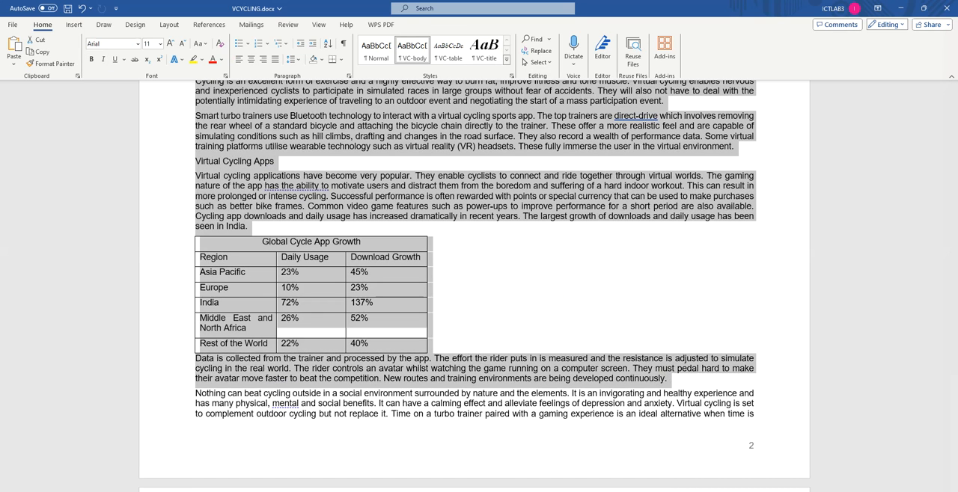
{"action": "key", "text": "alt+Tab"}
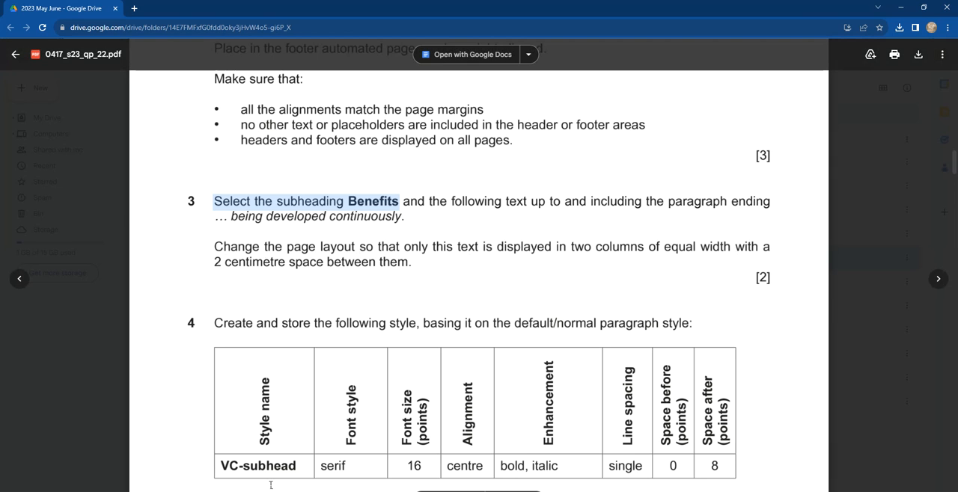
{"action": "key", "text": "alt+Tab"}
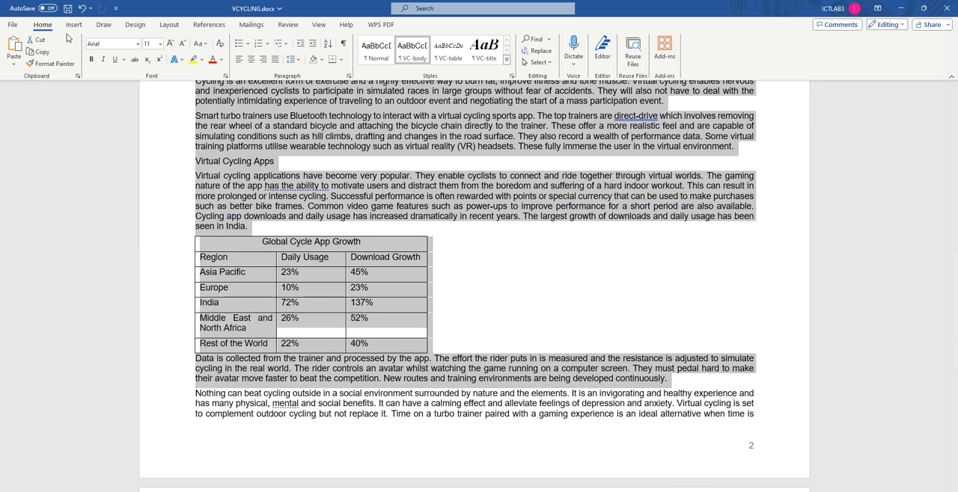
{"action": "left_click", "coordinate": [169, 24]}
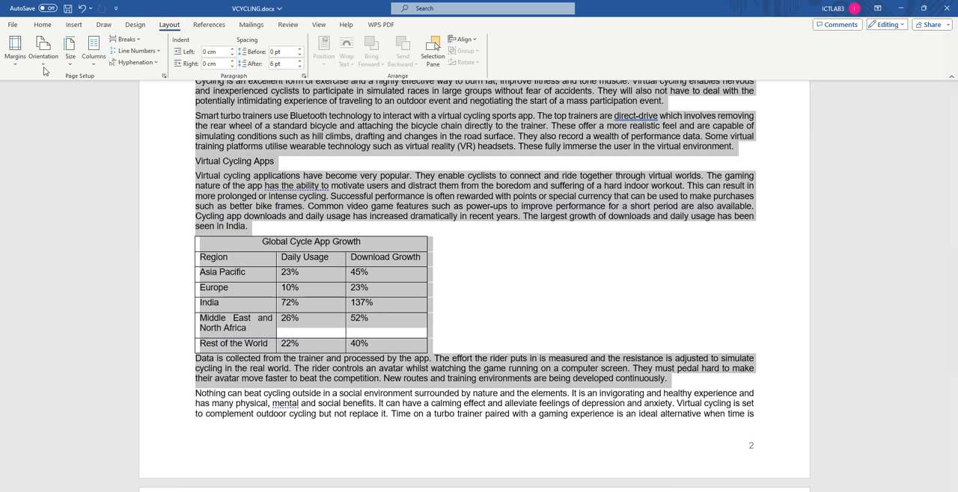
{"action": "left_click", "coordinate": [93, 66]}
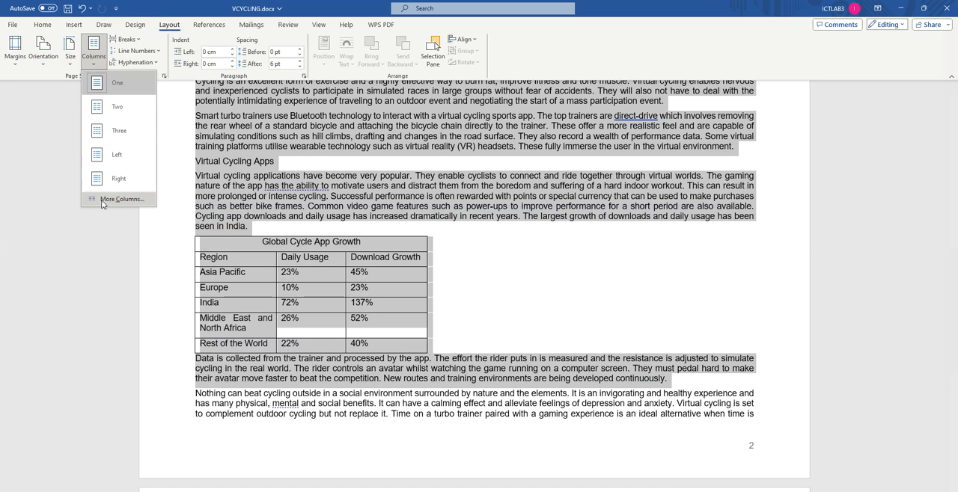
{"action": "left_click", "coordinate": [120, 200]}
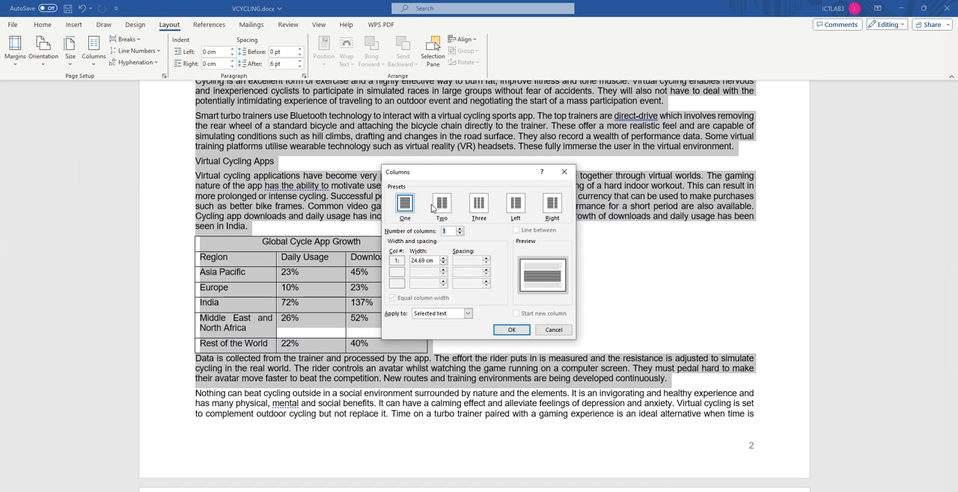
{"action": "left_click", "coordinate": [441, 205]}
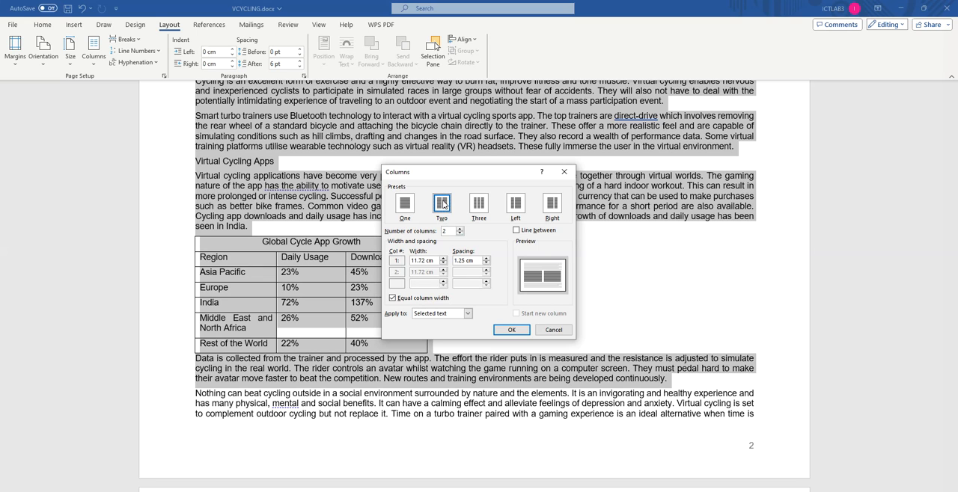
{"action": "left_click", "coordinate": [473, 260]}
{"action": "type", "text": "2"}
{"action": "left_click", "coordinate": [503, 331]}
{"action": "scroll", "coordinate": [524, 283], "scroll_direction": "up", "scroll_amount": 15}
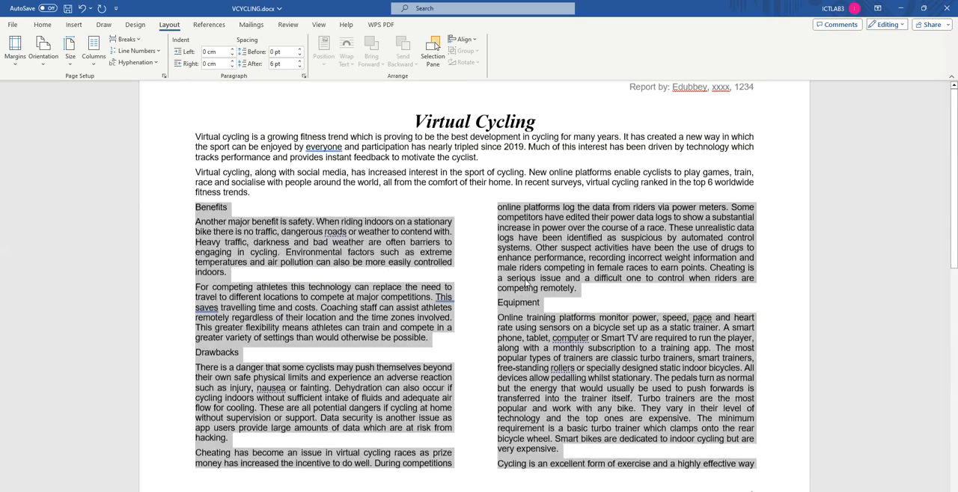
Step: Read question 4's style specification in the browser's question paper and copy the style name VC-subhead
{"action": "key", "text": "alt+Tab"}
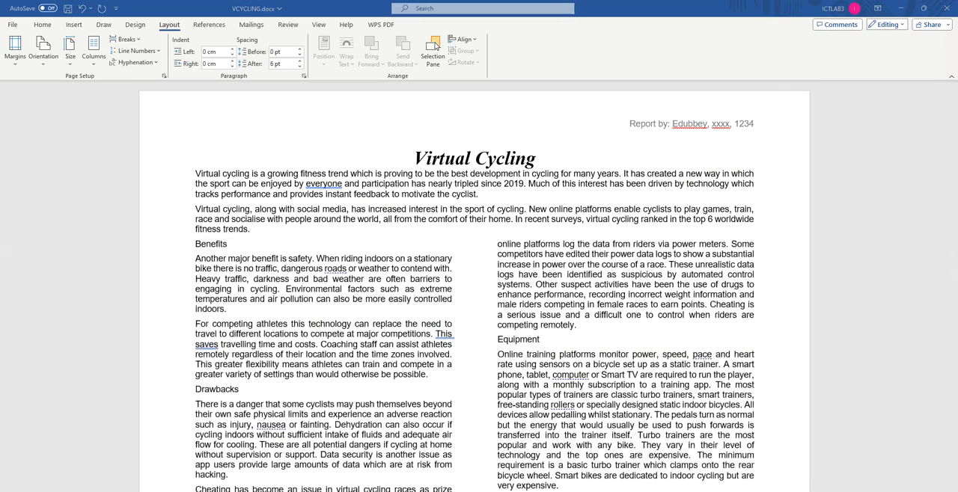
{"action": "scroll", "coordinate": [327, 256], "scroll_direction": "down", "scroll_amount": 1}
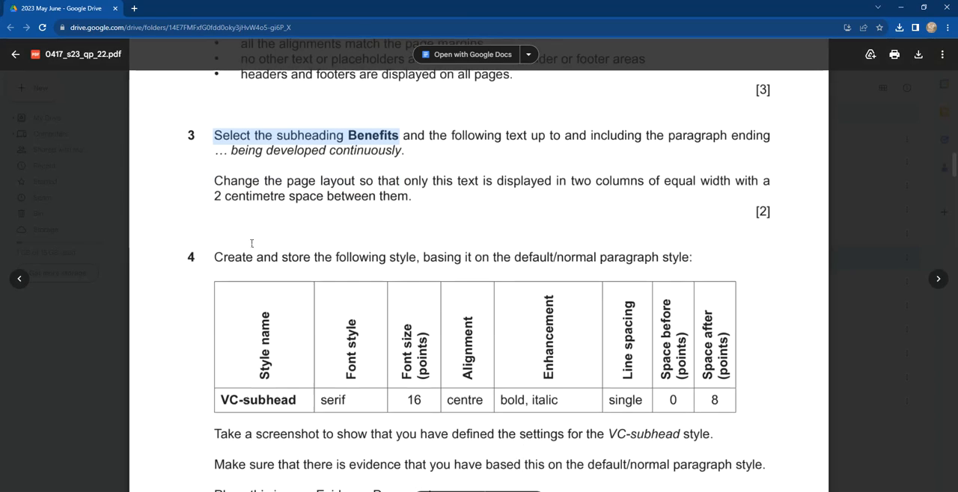
{"action": "scroll", "coordinate": [327, 256], "scroll_direction": "down", "scroll_amount": 1}
{"action": "scroll", "coordinate": [245, 159], "scroll_direction": "down", "scroll_amount": 1}
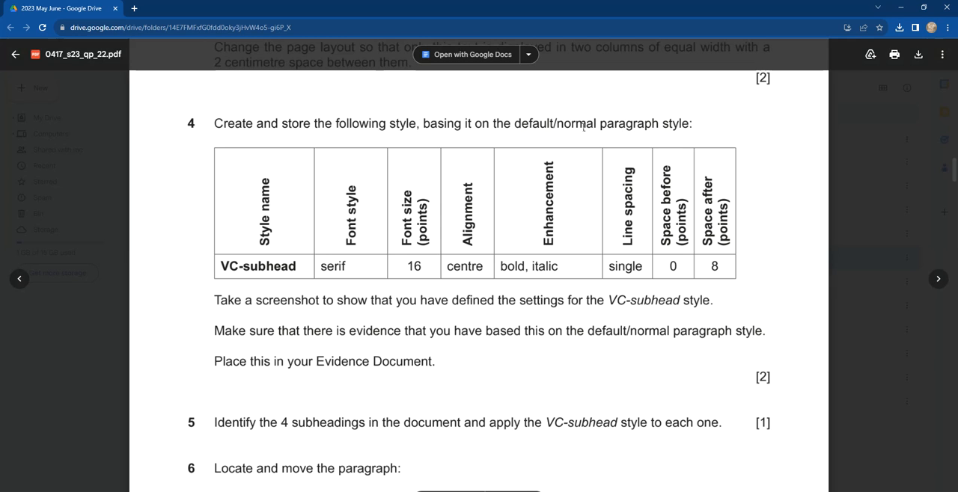
{"action": "scroll", "coordinate": [332, 265], "scroll_direction": "down", "scroll_amount": 1}
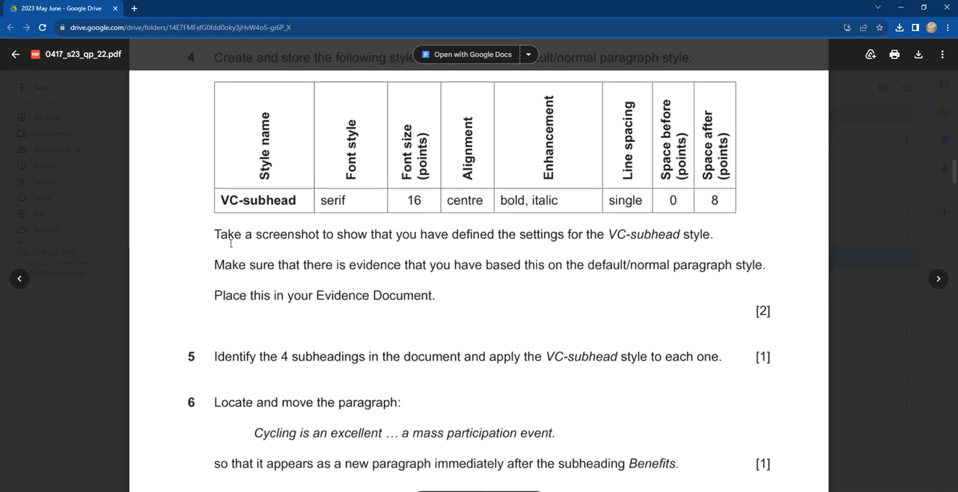
{"action": "left_click_drag", "start_coordinate": [221, 200], "coordinate": [296, 199]}
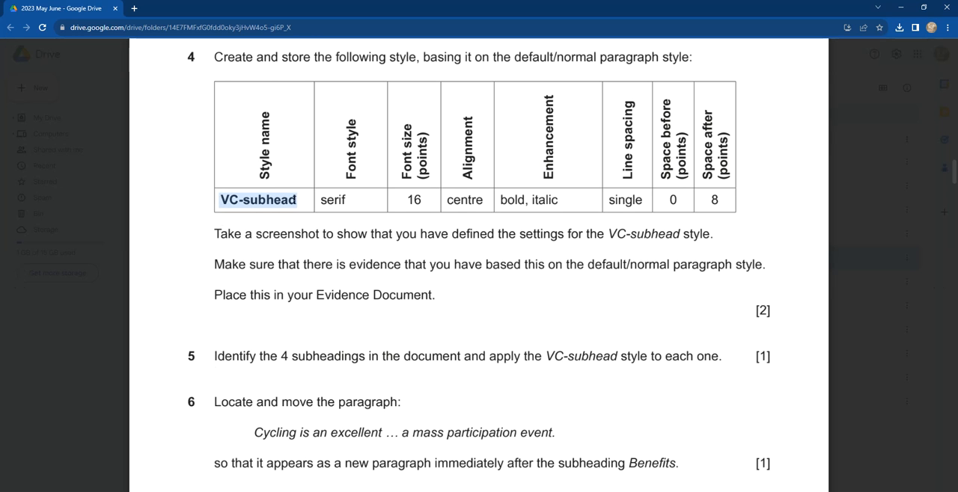
{"action": "key", "text": "ctrl+c"}
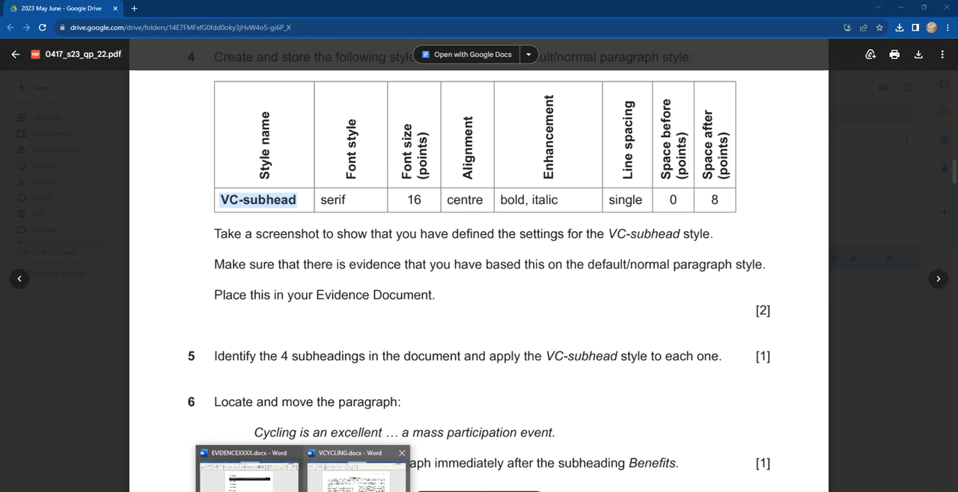
Step: Switch to VCYCLING in Word and start a new paragraph style named VC-subhead
{"action": "left_click", "coordinate": [356, 471]}
{"action": "left_click", "coordinate": [49, 26]}
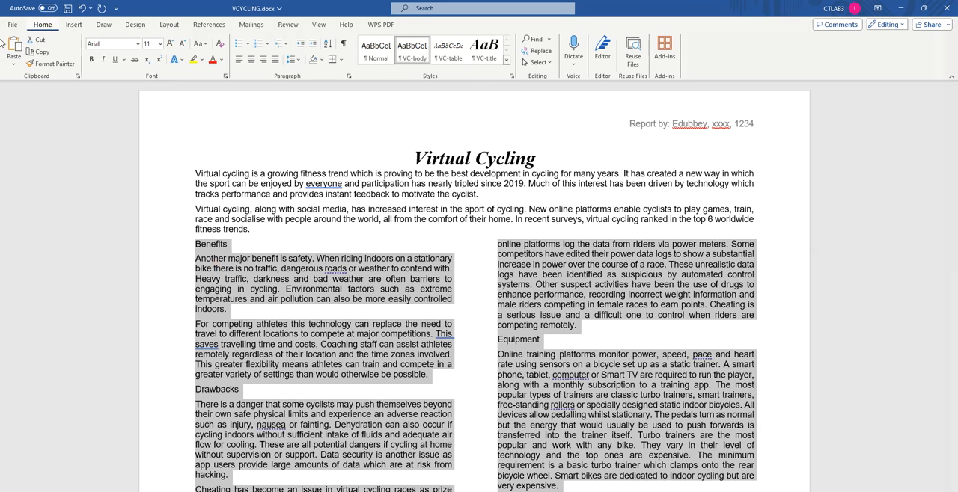
{"action": "left_click", "coordinate": [507, 60]}
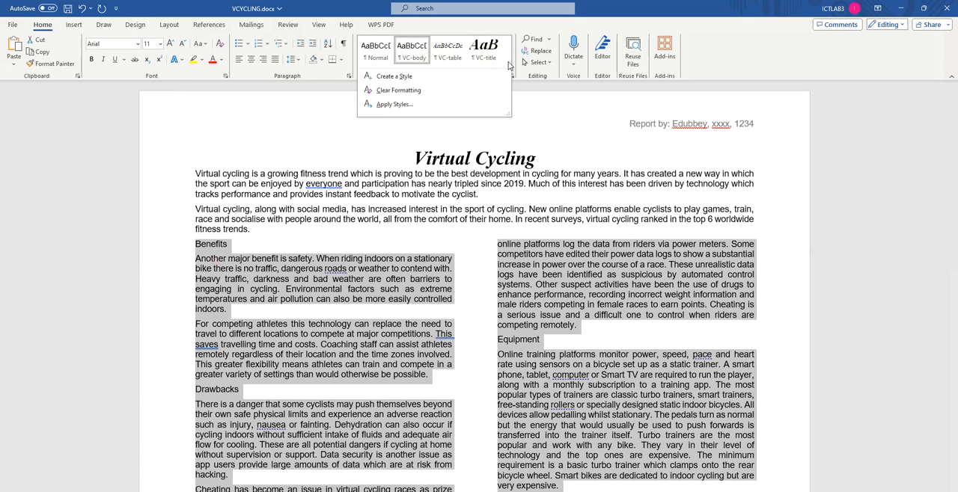
{"action": "left_click", "coordinate": [517, 78]}
{"action": "left_click", "coordinate": [512, 77]}
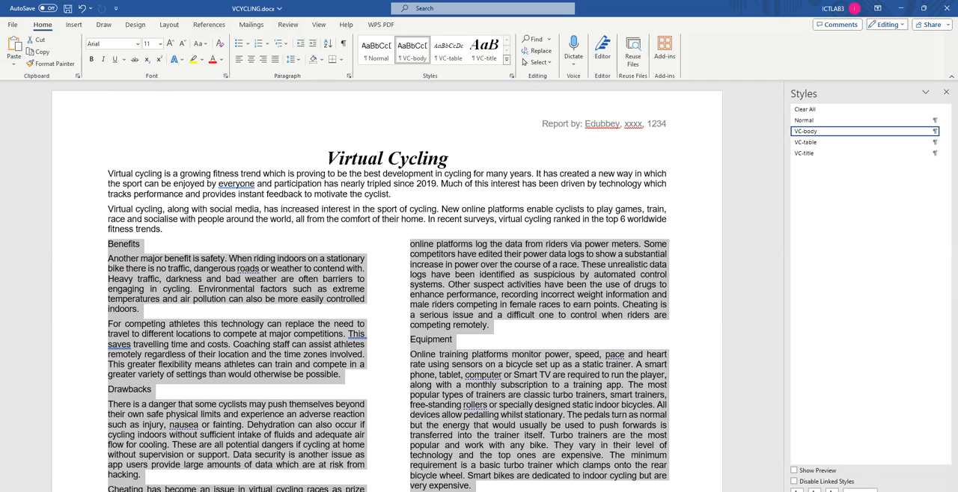
{"action": "left_click", "coordinate": [797, 490]}
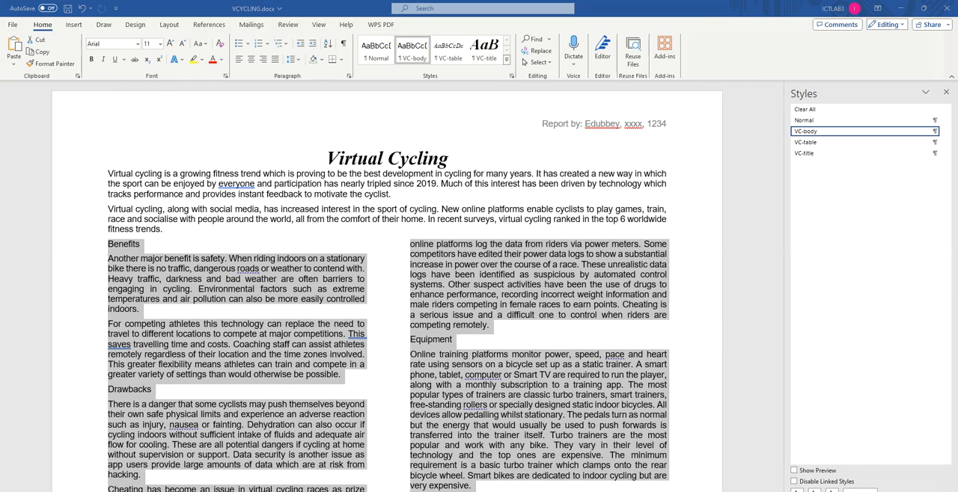
{"action": "type", "text": "VC-subhead"}
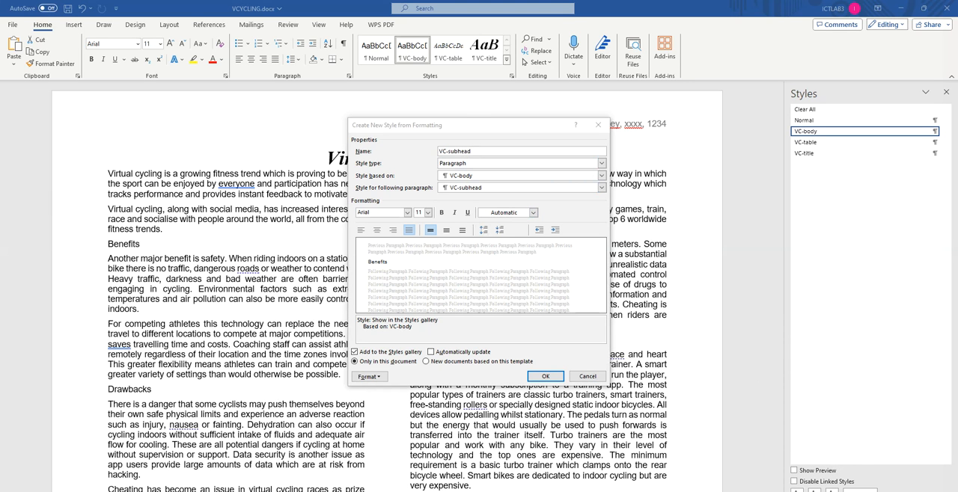
Step: Check the base style required by question 4 in the browser's question paper, and base VC-subhead on Normal in Word
{"action": "key", "text": "alt+Tab"}
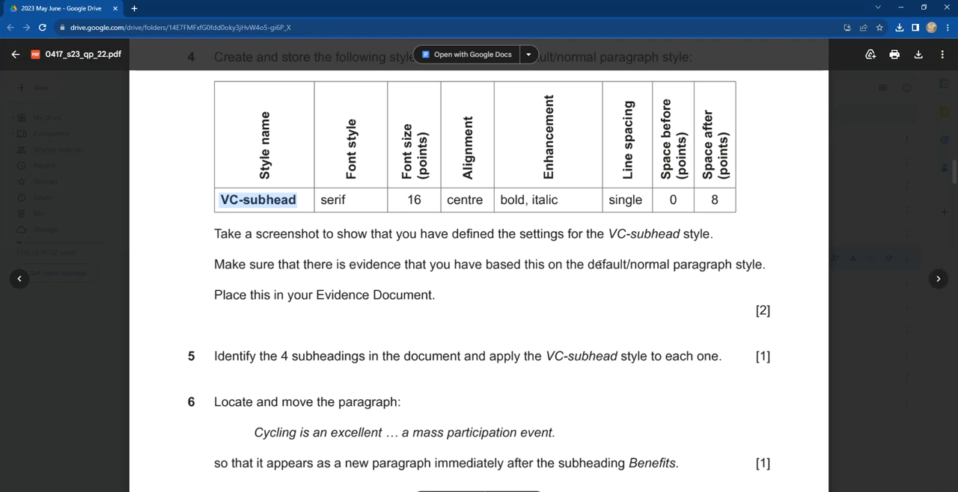
{"action": "left_click_drag", "start_coordinate": [589, 265], "coordinate": [763, 265]}
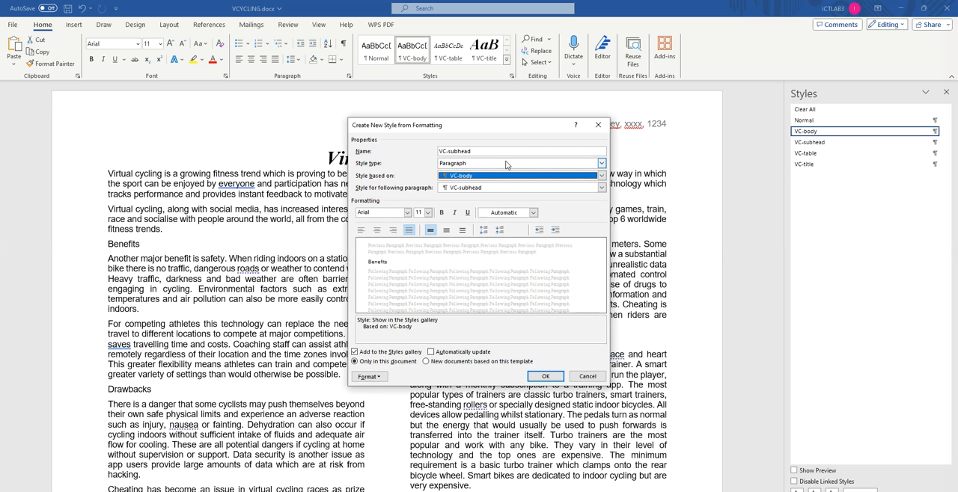
{"action": "left_click", "coordinate": [601, 163]}
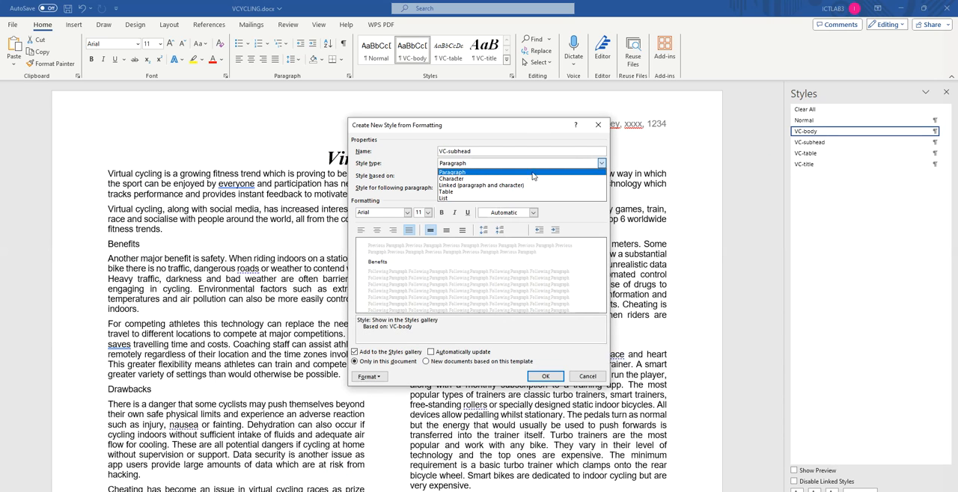
{"action": "left_click", "coordinate": [530, 139]}
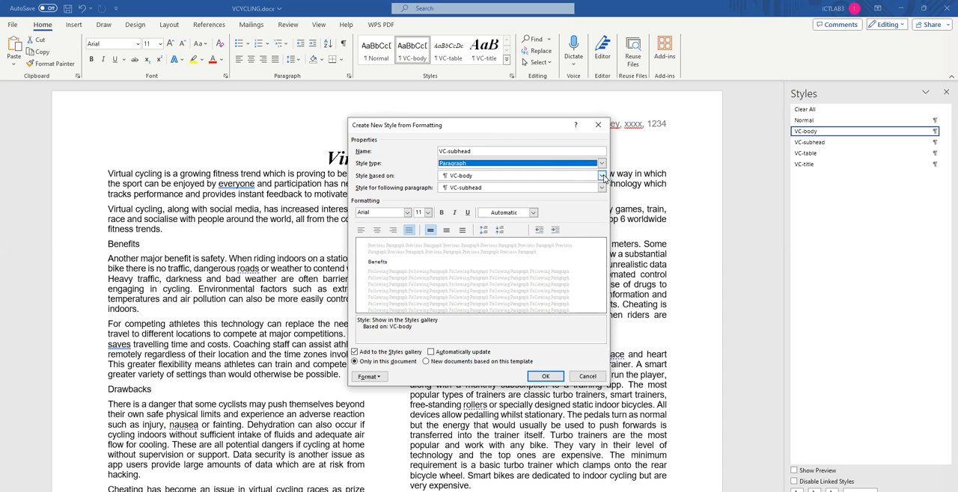
{"action": "left_click", "coordinate": [602, 176]}
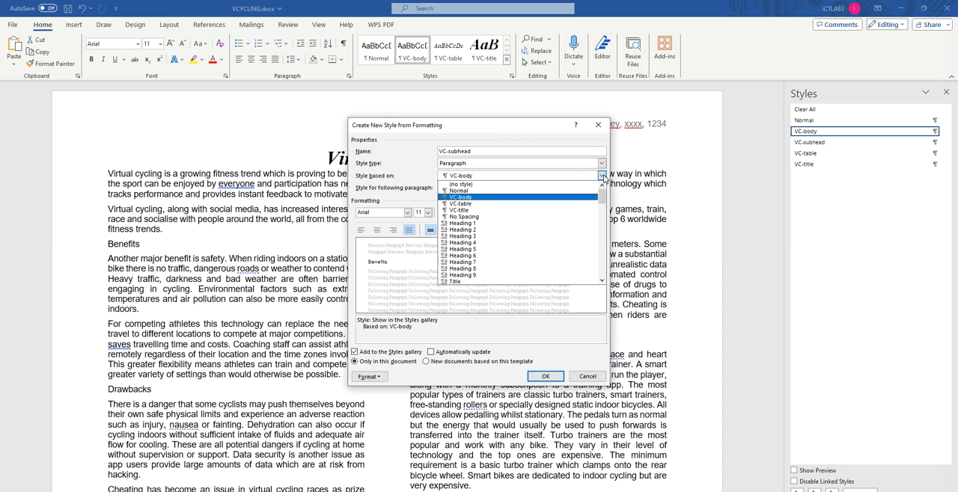
{"action": "left_click", "coordinate": [464, 191]}
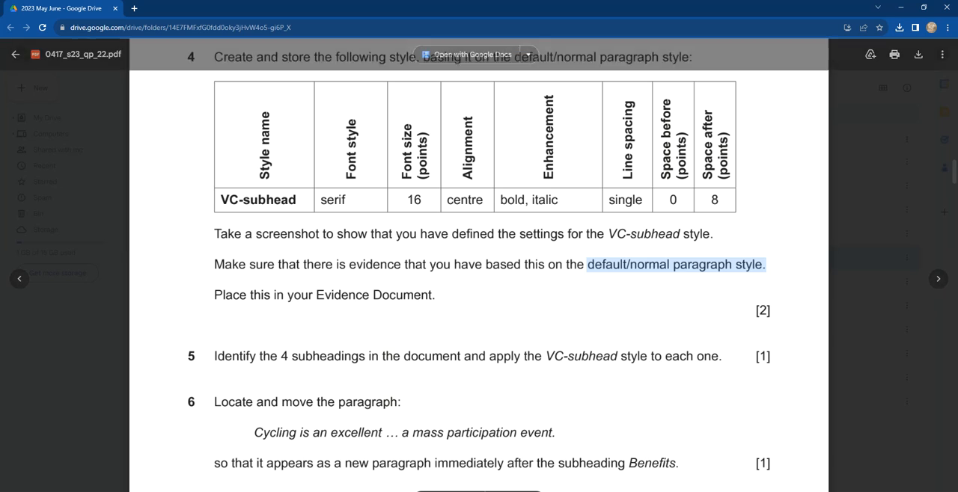
Step: Format the VC-subhead style as Times New Roman, 16 pt, centred, bold and italic
{"action": "key", "text": "alt+Tab"}
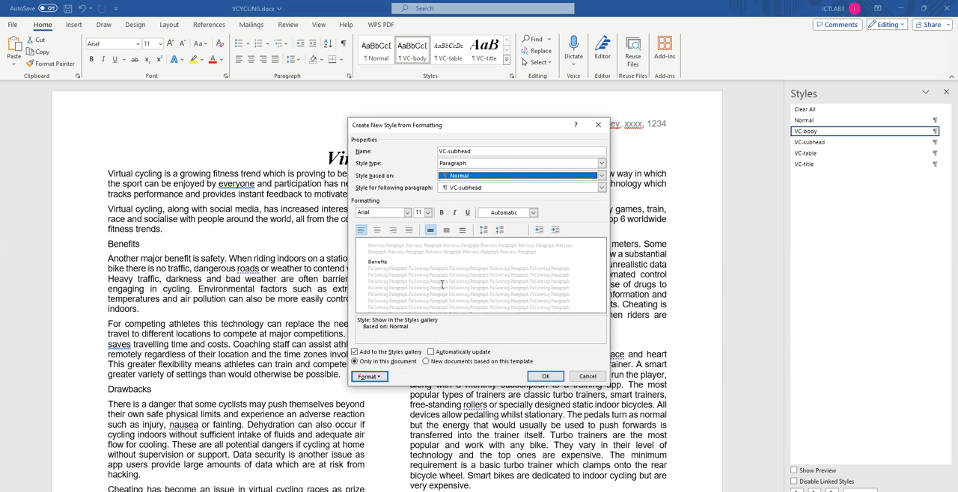
{"action": "left_click", "coordinate": [408, 213]}
{"action": "left_click", "coordinate": [401, 252]}
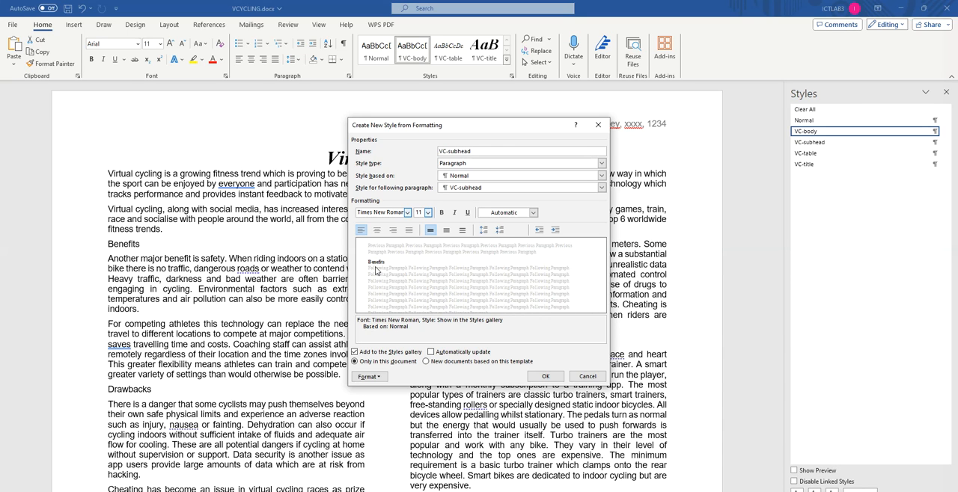
{"action": "left_click", "coordinate": [408, 214]}
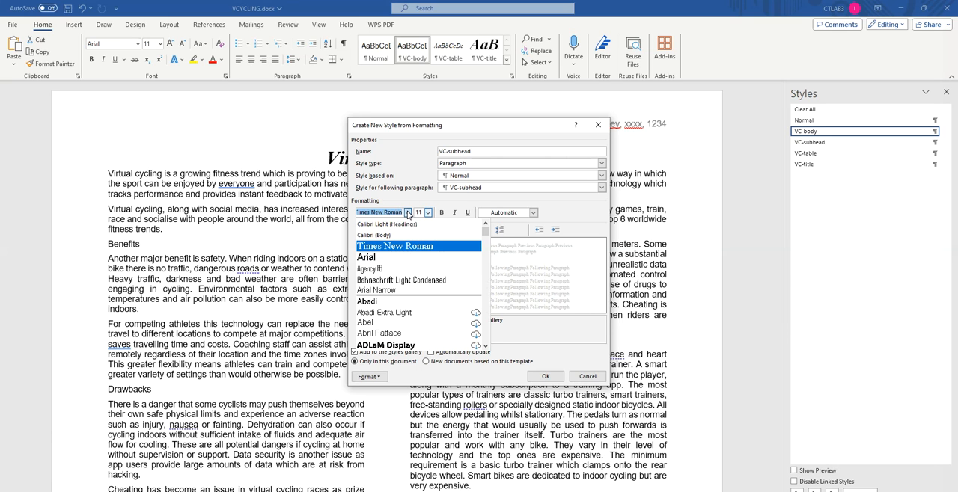
{"action": "left_click", "coordinate": [383, 248]}
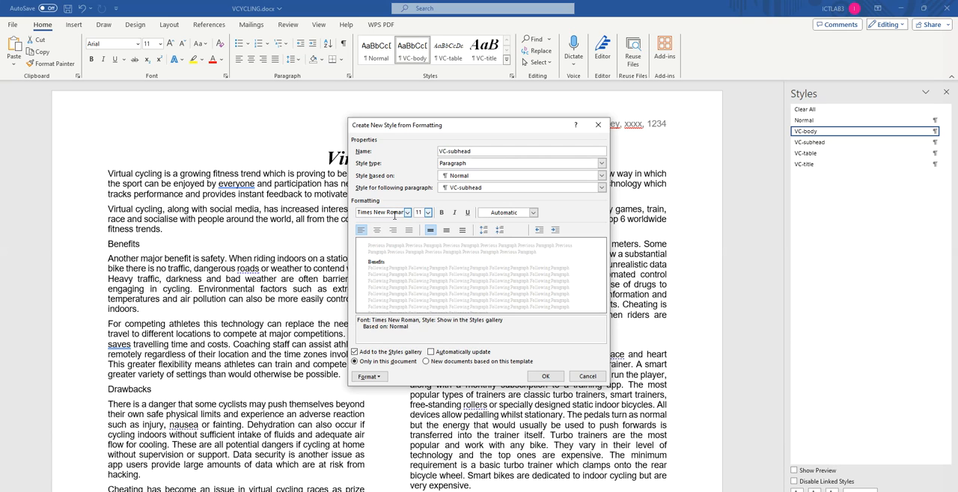
{"action": "left_click", "coordinate": [427, 213]}
{"action": "left_click", "coordinate": [420, 262]}
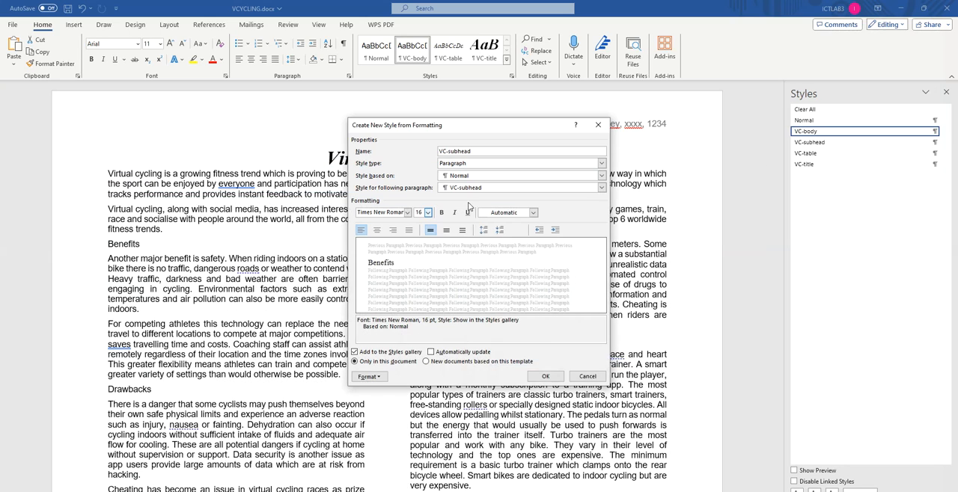
{"action": "left_click", "coordinate": [378, 231]}
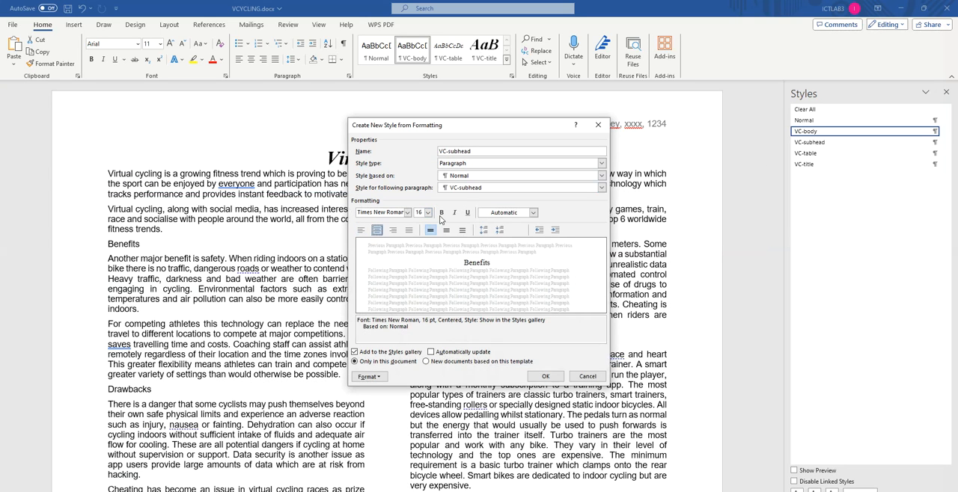
{"action": "left_click", "coordinate": [441, 214]}
{"action": "left_click", "coordinate": [455, 213]}
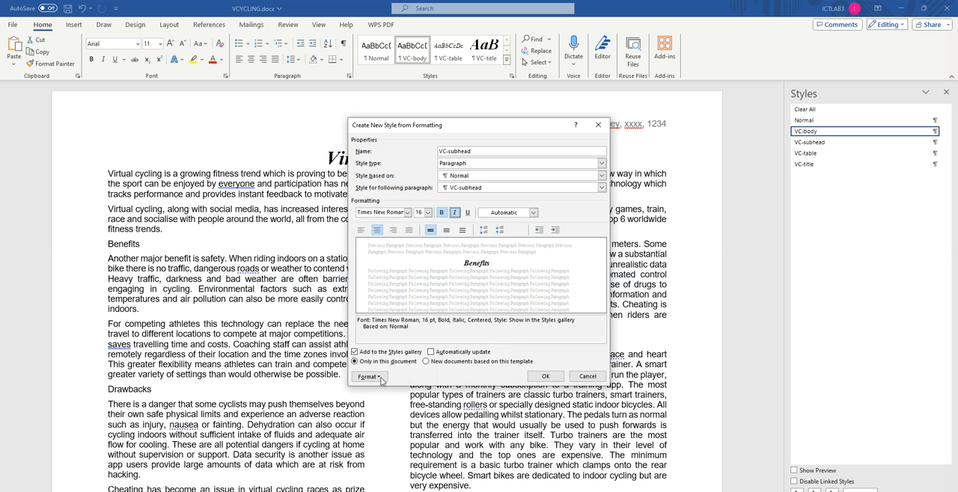
Step: Set the style's paragraph spacing to single line spacing with 8 pt after, and place the Paragraph dialog beside the style dialog
{"action": "left_click", "coordinate": [369, 377]}
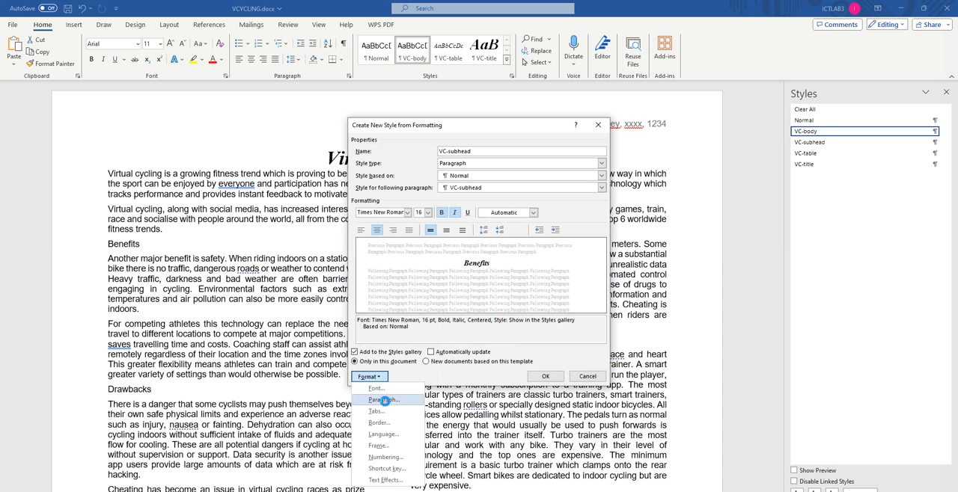
{"action": "left_click", "coordinate": [383, 399]}
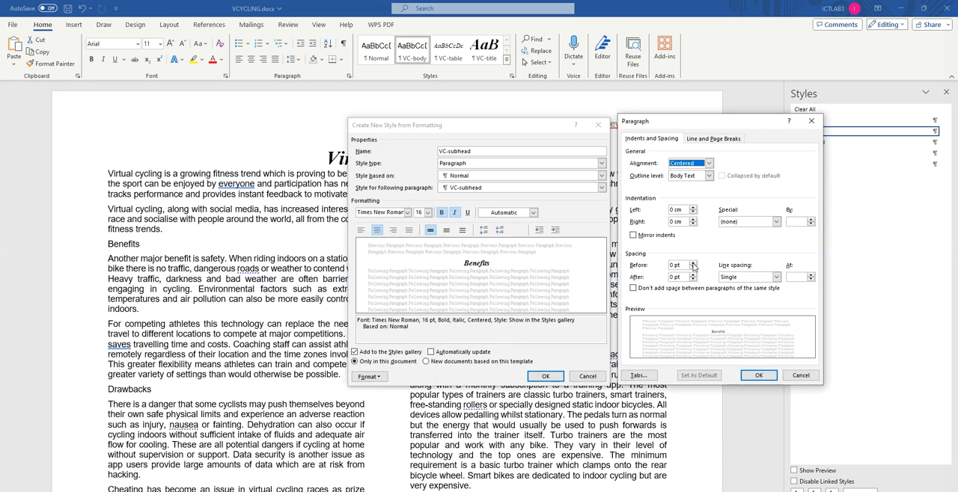
{"action": "left_click", "coordinate": [767, 277]}
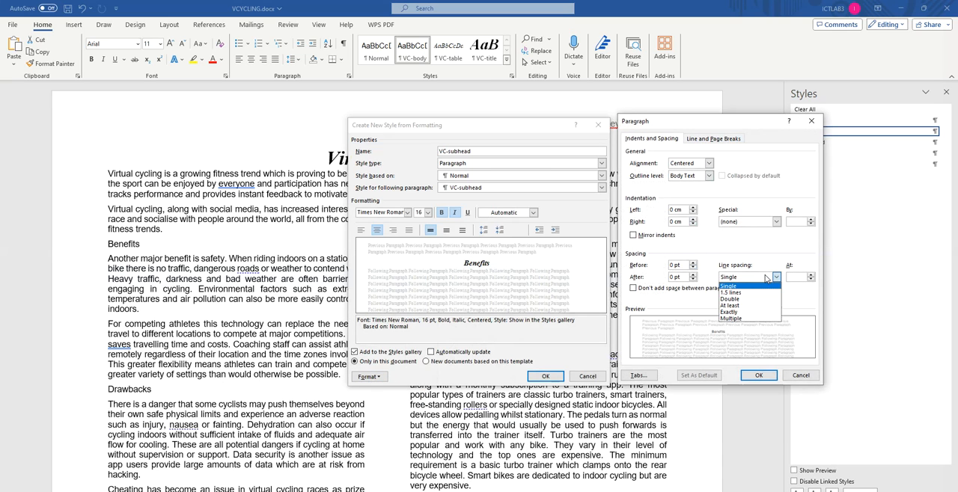
{"action": "left_click", "coordinate": [730, 286]}
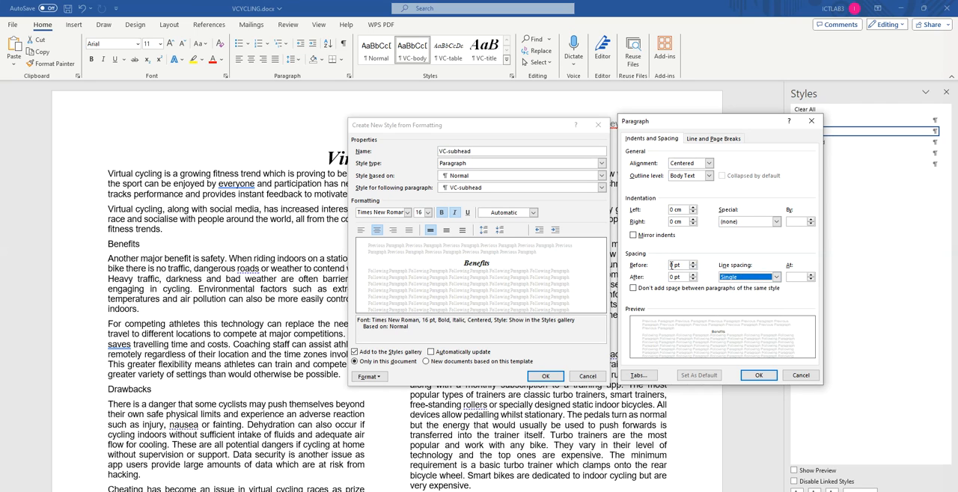
{"action": "left_click_drag", "start_coordinate": [674, 277], "coordinate": [663, 279]}
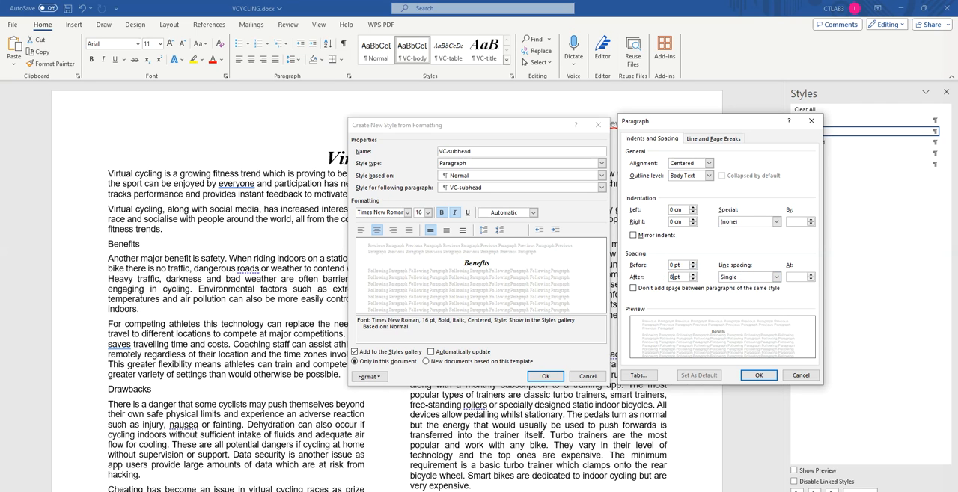
{"action": "left_click_drag", "start_coordinate": [697, 124], "coordinate": [214, 130]}
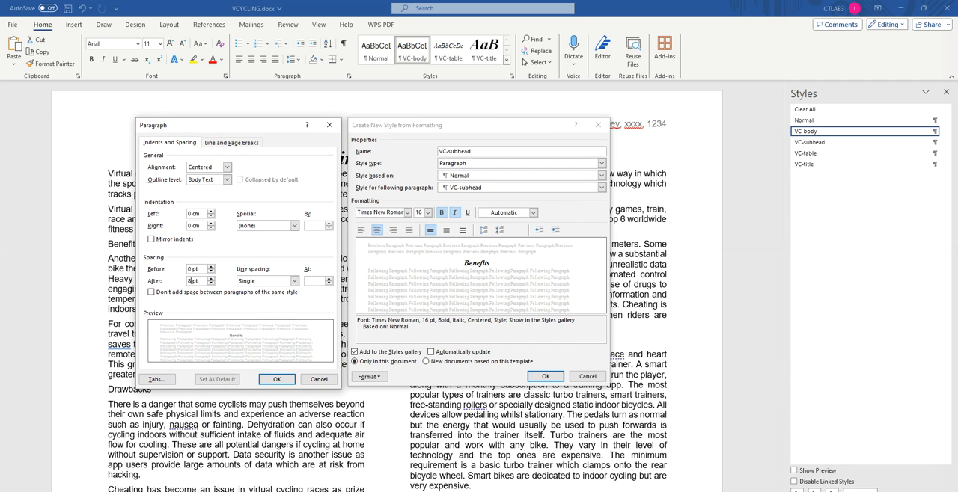
Step: Read question 4's evidence instructions in the browser's question paper, highlight the Evidence Document line, and return to Word
{"action": "key", "text": "alt+Tab"}
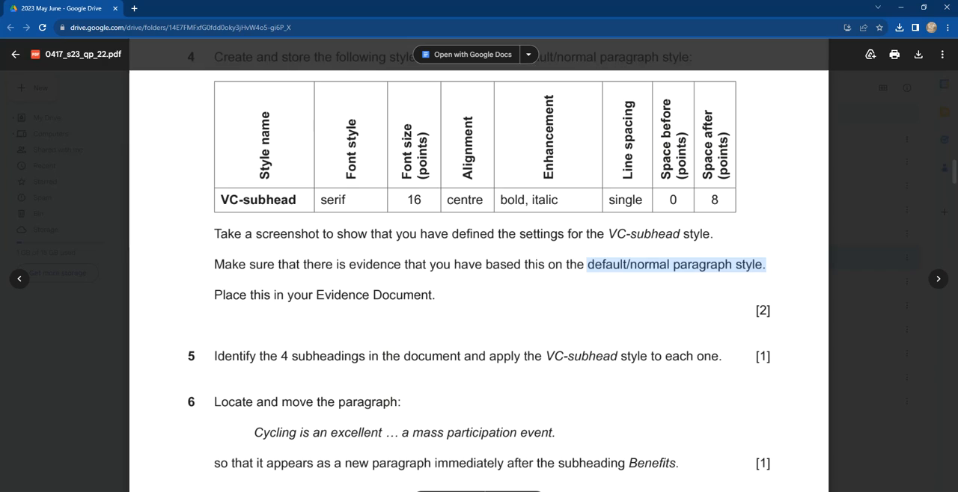
{"action": "scroll", "coordinate": [393, 305], "scroll_direction": "down", "scroll_amount": 3}
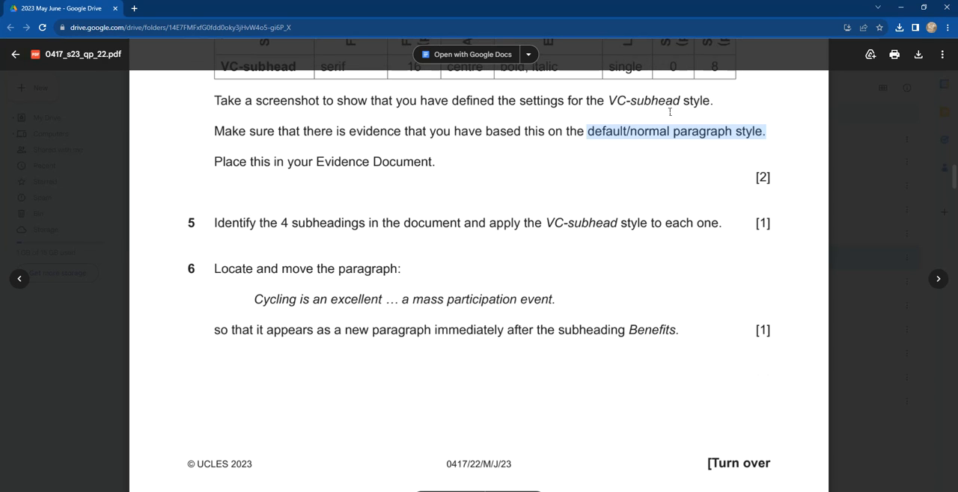
{"action": "left_click_drag", "start_coordinate": [215, 162], "coordinate": [431, 162]}
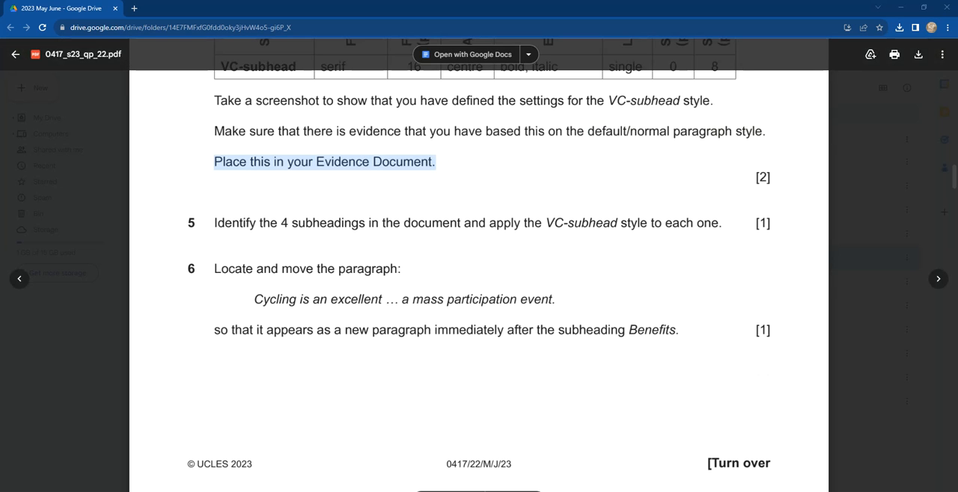
{"action": "key", "text": "alt+Tab"}
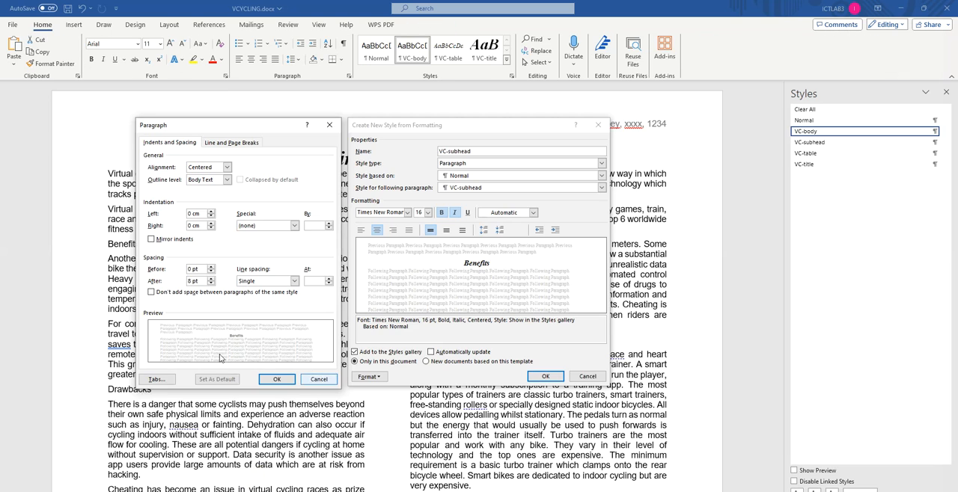
Step: Save the paragraph settings and the VC-subhead style, and reapply VC-body to the selected column text
{"action": "left_click", "coordinate": [274, 380]}
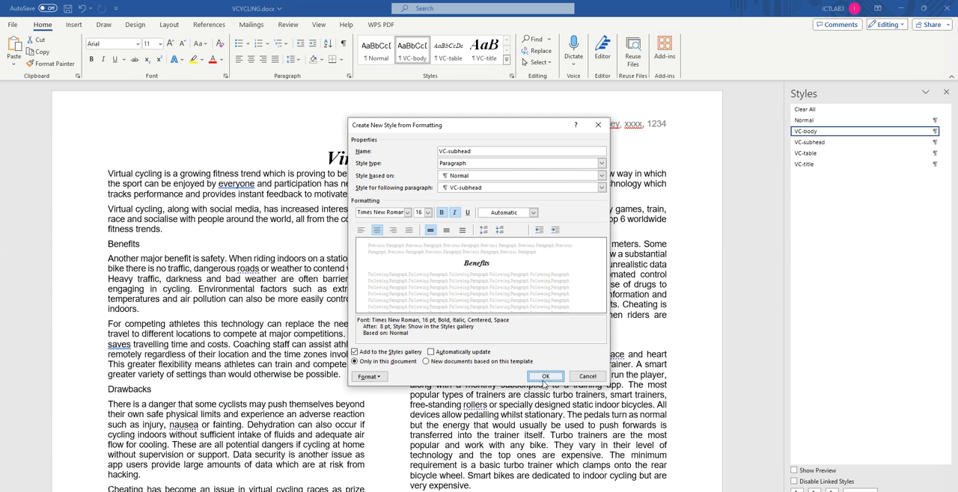
{"action": "left_click", "coordinate": [546, 376]}
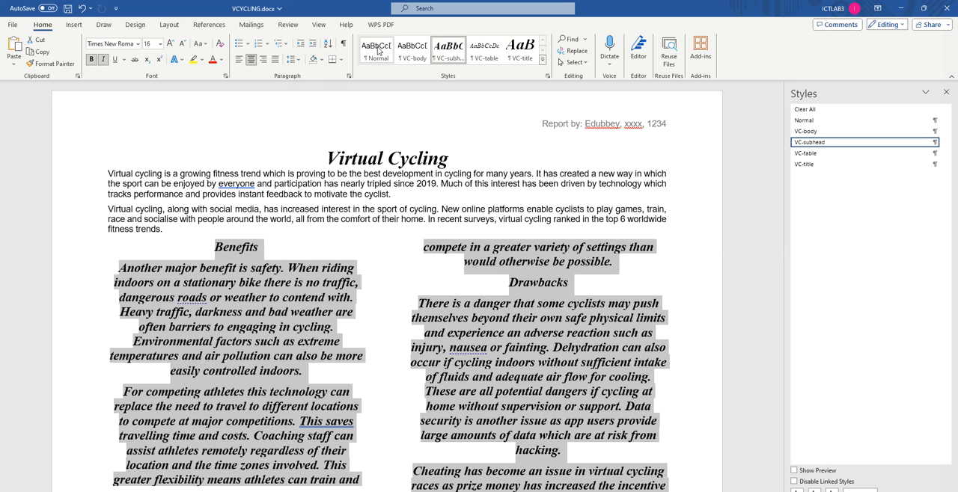
{"action": "left_click", "coordinate": [413, 53]}
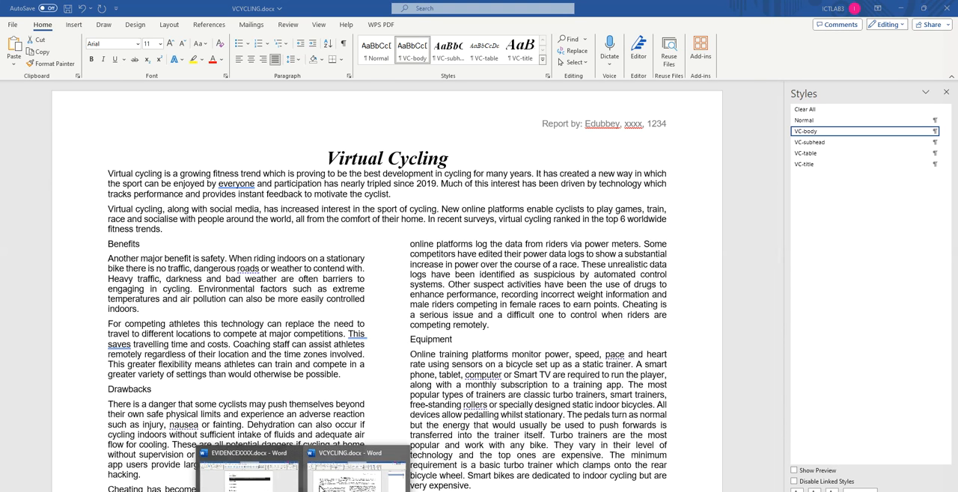
Step: Switch to EVIDENCEXXXX in Word and paste the style settings screenshot below the "Step 4 evidence" heading
{"action": "left_click", "coordinate": [352, 478]}
{"action": "left_click", "coordinate": [308, 208]}
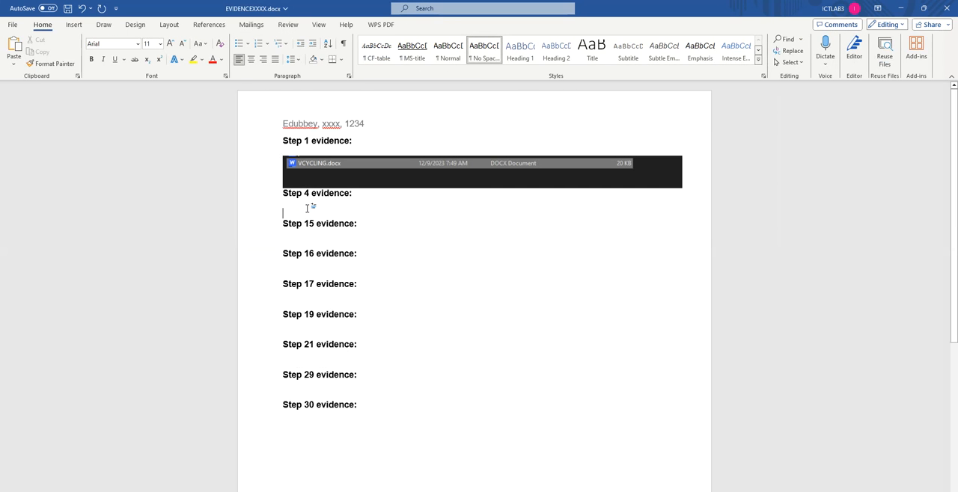
{"action": "key", "text": "ctrl+v"}
Step: Crop the Step 4 evidence screenshot so that only the Paragraph and style definition dialogs remain
{"action": "left_click", "coordinate": [476, 300]}
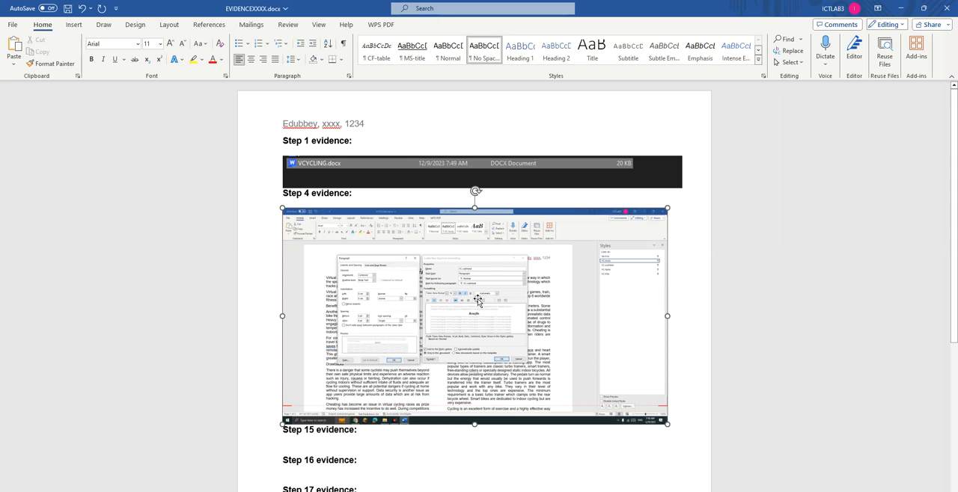
{"action": "left_click", "coordinate": [431, 25]}
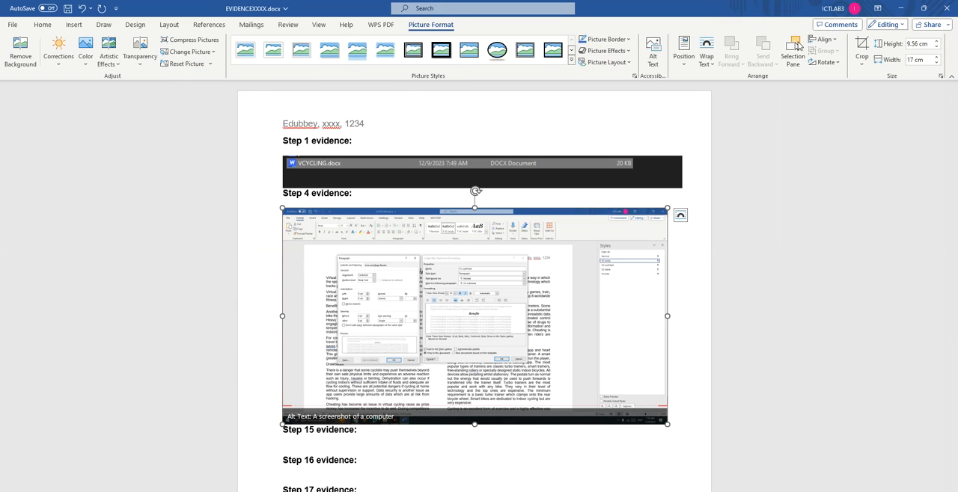
{"action": "left_click", "coordinate": [861, 46]}
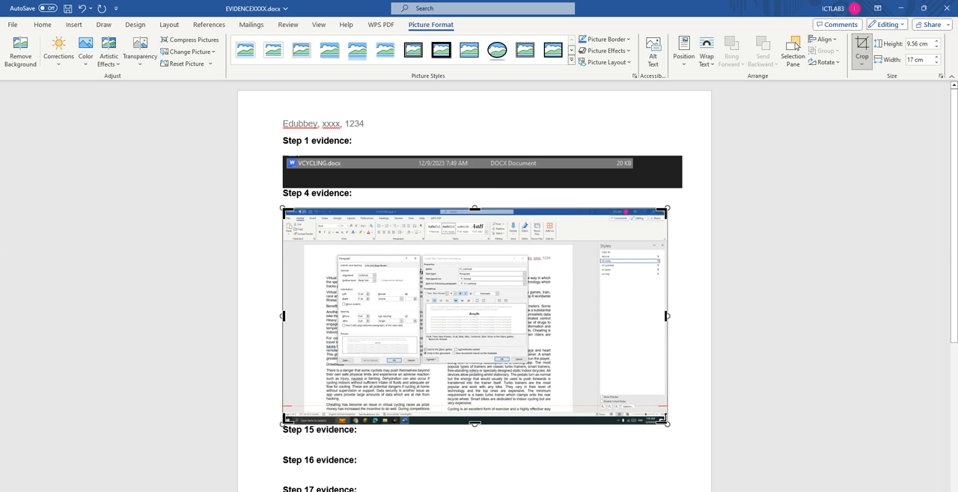
{"action": "left_click_drag", "start_coordinate": [663, 421], "coordinate": [525, 363]}
{"action": "left_click", "coordinate": [333, 326]}
{"action": "left_click_drag", "start_coordinate": [285, 360], "coordinate": [334, 366]}
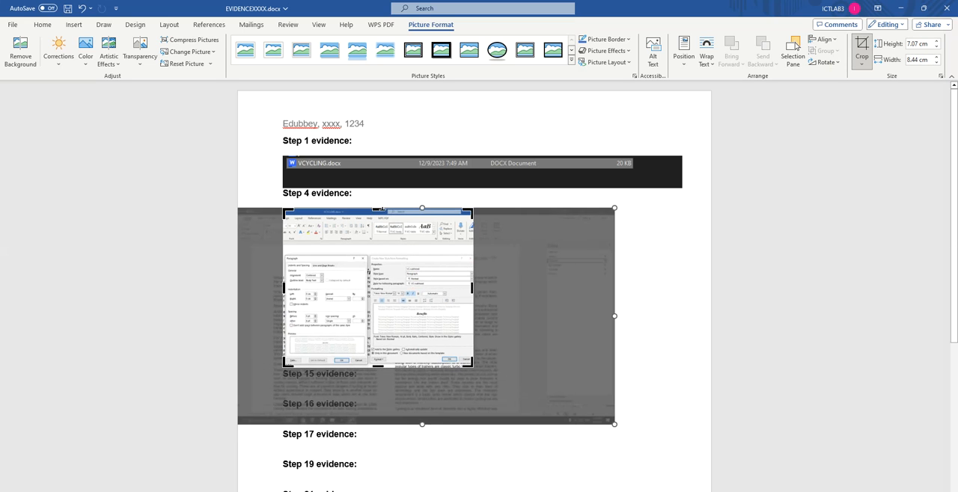
{"action": "left_click_drag", "start_coordinate": [381, 210], "coordinate": [387, 254]}
{"action": "left_click", "coordinate": [653, 271]}
Step: Enlarge the cropped Step 4 screenshot to about 16.34 cm wide and 9.97 cm high
{"action": "left_click", "coordinate": [396, 285]}
{"action": "left_click_drag", "start_coordinate": [473, 325], "coordinate": [652, 398]}
{"action": "scroll", "coordinate": [500, 331], "scroll_direction": "down", "scroll_amount": 3}
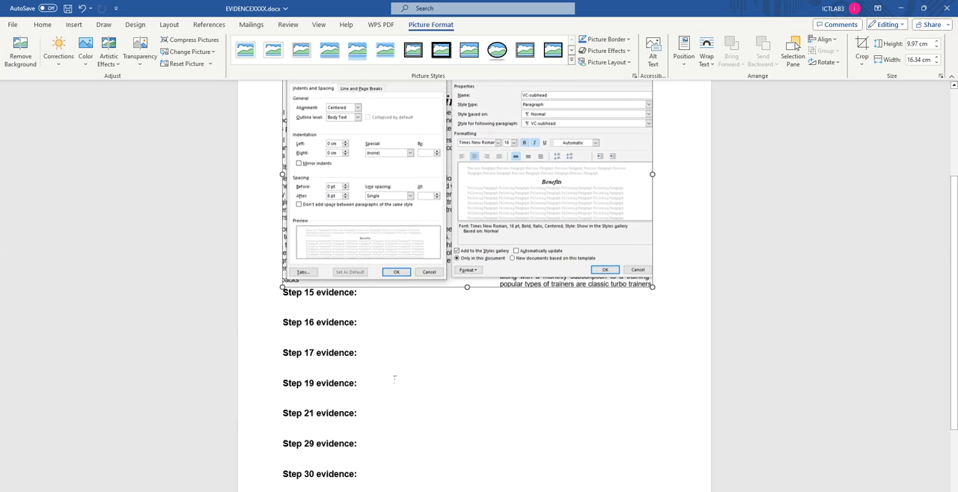
Step: Switch to the question paper in the browser, read question 5 and highlight "VC-subhead style" in it
{"action": "key", "text": "alt+Tab"}
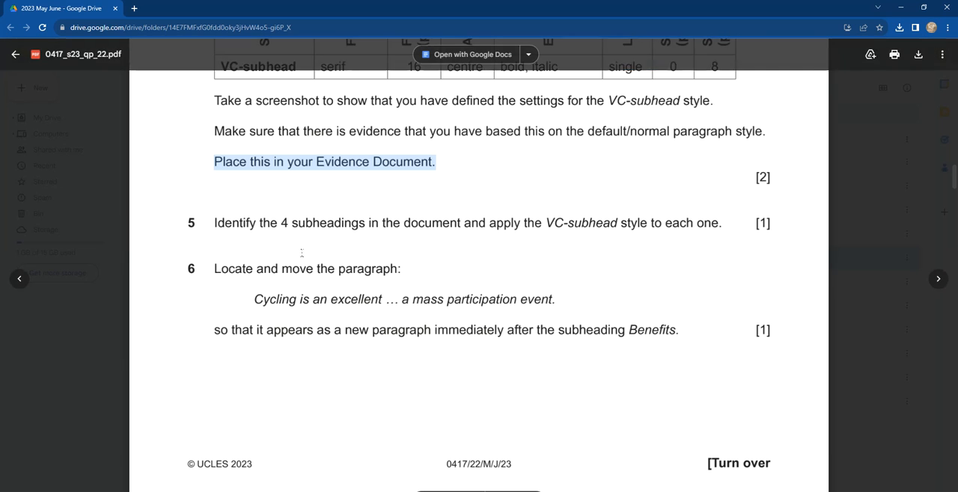
{"action": "scroll", "coordinate": [287, 262], "scroll_direction": "down", "scroll_amount": 1}
{"action": "scroll", "coordinate": [287, 262], "scroll_direction": "down", "scroll_amount": 1}
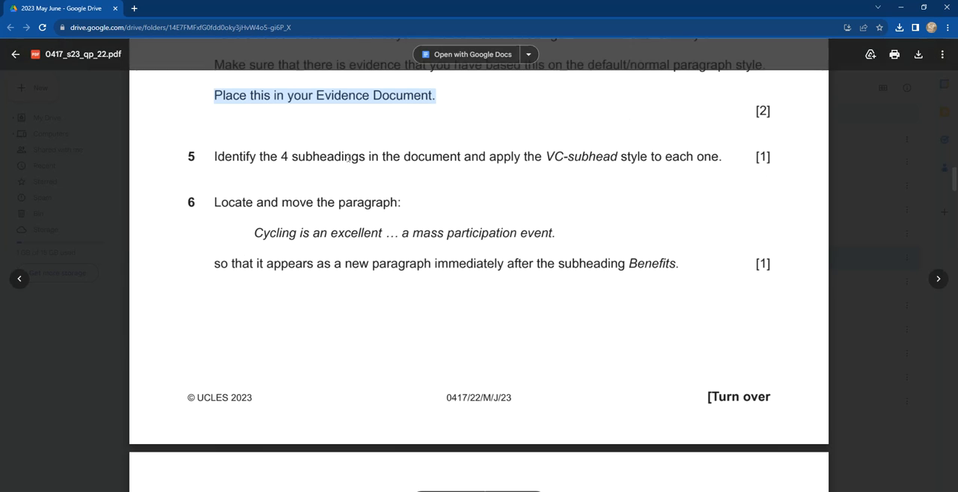
{"action": "left_click_drag", "start_coordinate": [546, 156], "coordinate": [623, 155]}
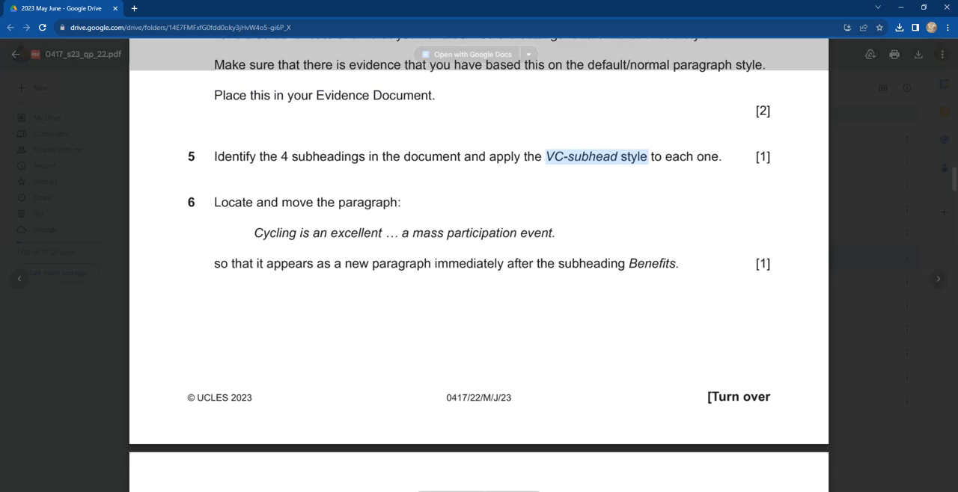
Step: Switch to VCYCLING in Word and apply the VC-subhead style to the subheadings "Benefits" and "Drawbacks"
{"action": "key", "text": "alt+Tab"}
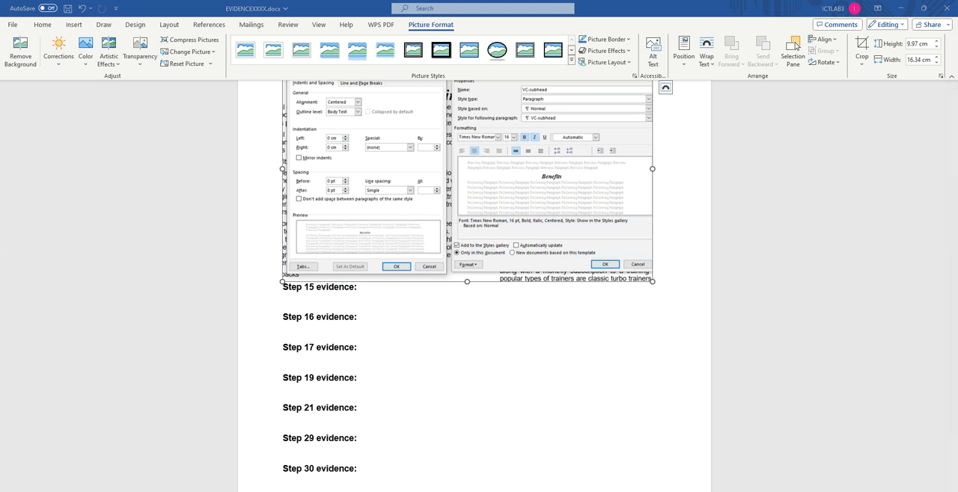
{"action": "left_click", "coordinate": [356, 479]}
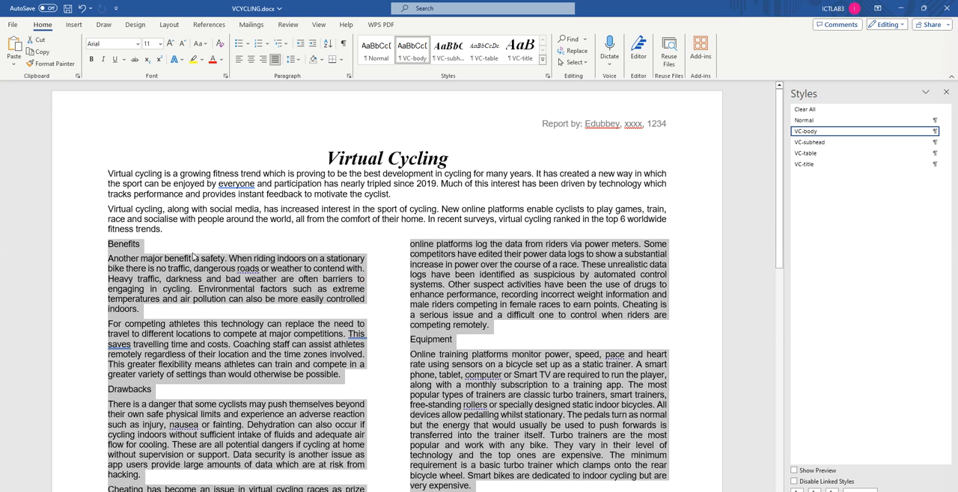
{"action": "double_click", "coordinate": [124, 245]}
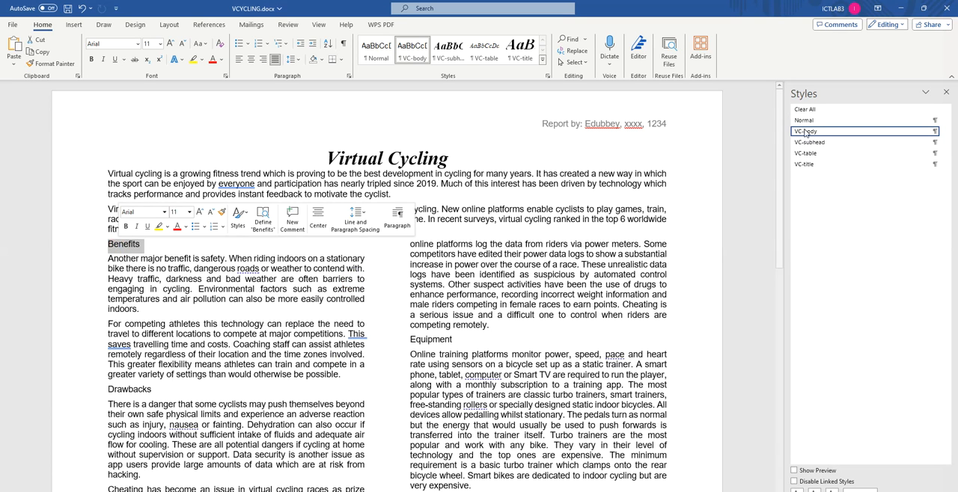
{"action": "left_click", "coordinate": [823, 143]}
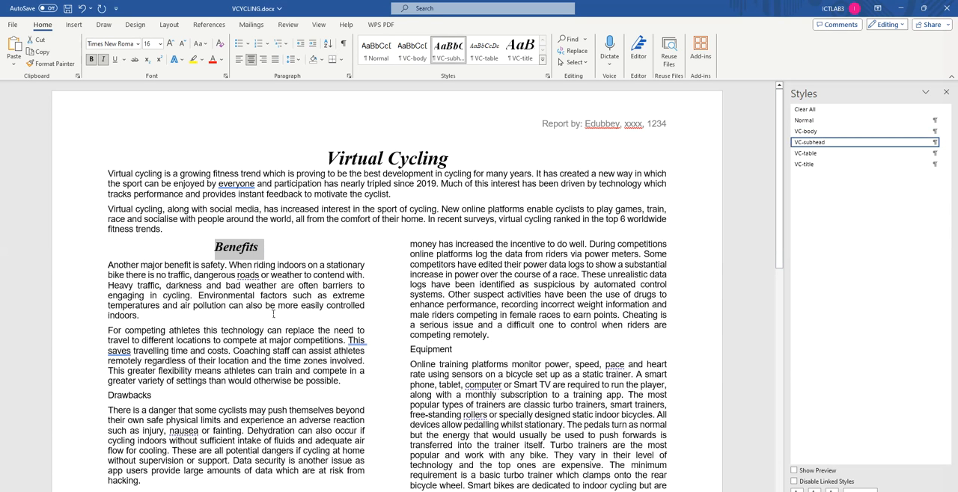
{"action": "scroll", "coordinate": [273, 314], "scroll_direction": "down", "scroll_amount": 1}
{"action": "double_click", "coordinate": [125, 358]}
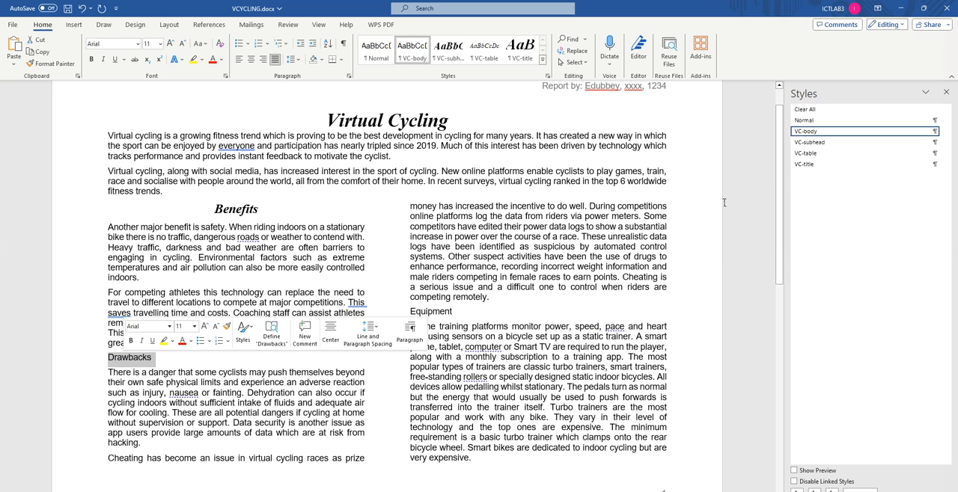
{"action": "left_click", "coordinate": [823, 143]}
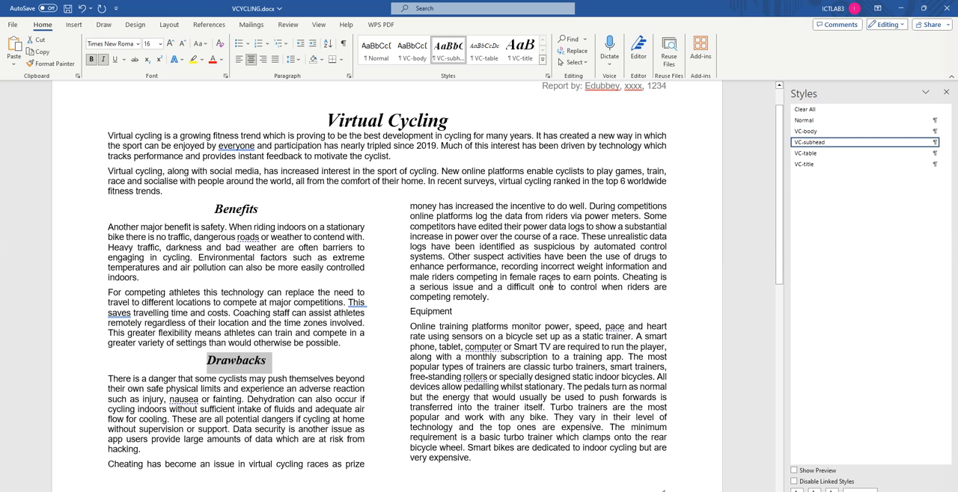
Step: Apply the VC-subhead style to the subheadings "Equipment" and "Virtual Cycling Apps"
{"action": "double_click", "coordinate": [436, 311]}
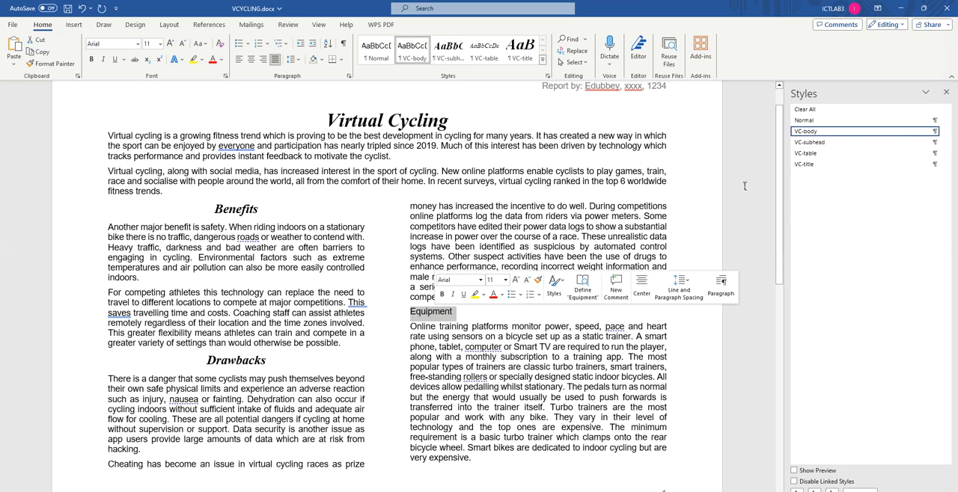
{"action": "left_click", "coordinate": [823, 142]}
{"action": "scroll", "coordinate": [352, 311], "scroll_direction": "down", "scroll_amount": 10}
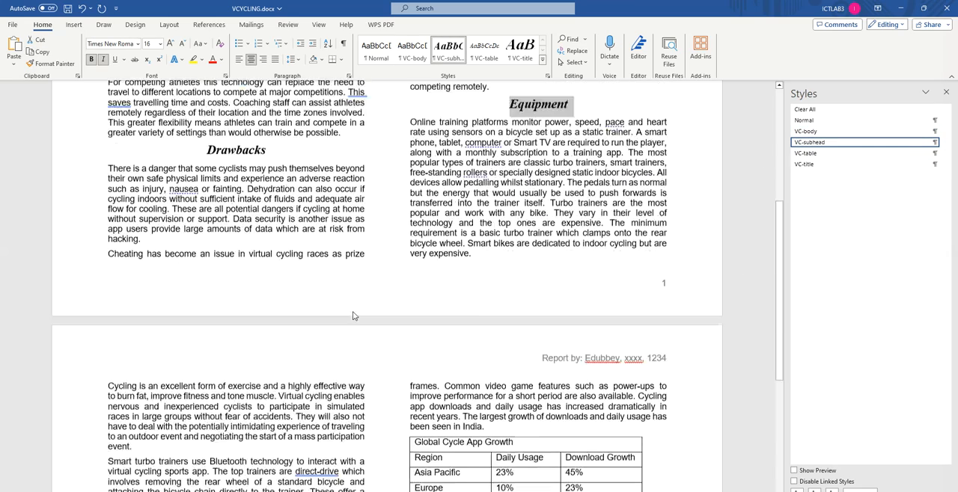
{"action": "scroll", "coordinate": [195, 314], "scroll_direction": "down", "scroll_amount": 2}
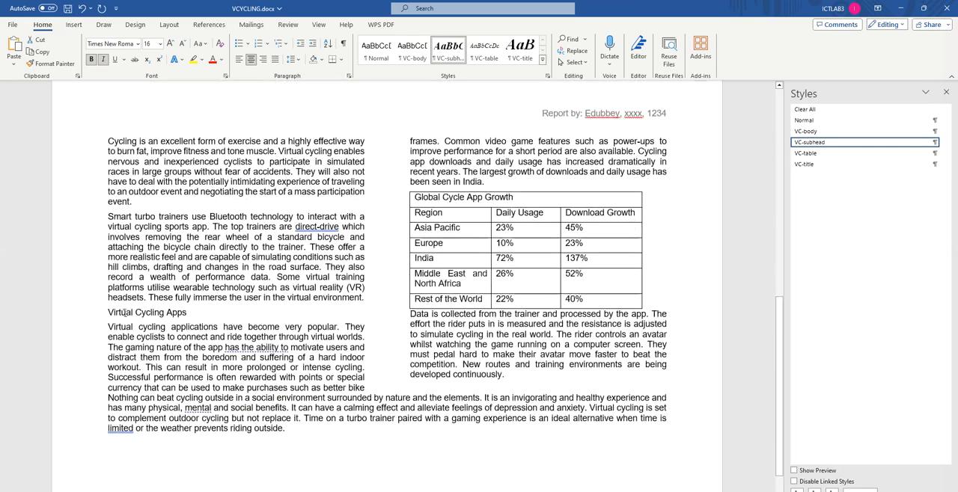
{"action": "triple_click", "coordinate": [124, 312]}
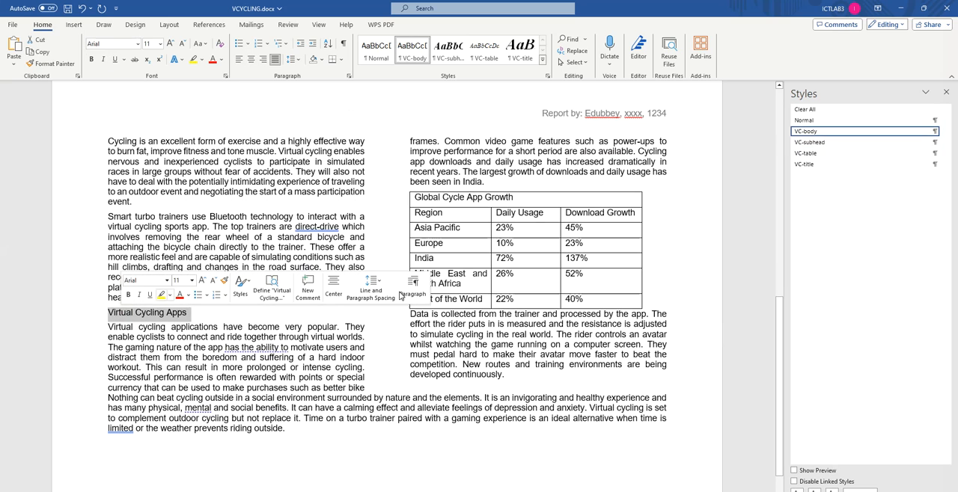
{"action": "left_click", "coordinate": [823, 142]}
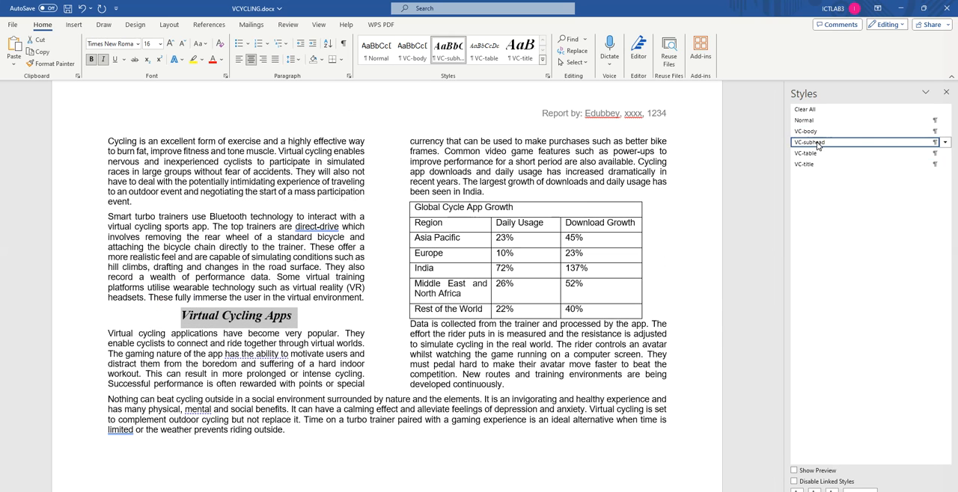
Step: Read question 6 in the browser's question paper and copy the phrase "Cycling is an excellent"
{"action": "left_click", "coordinate": [181, 491]}
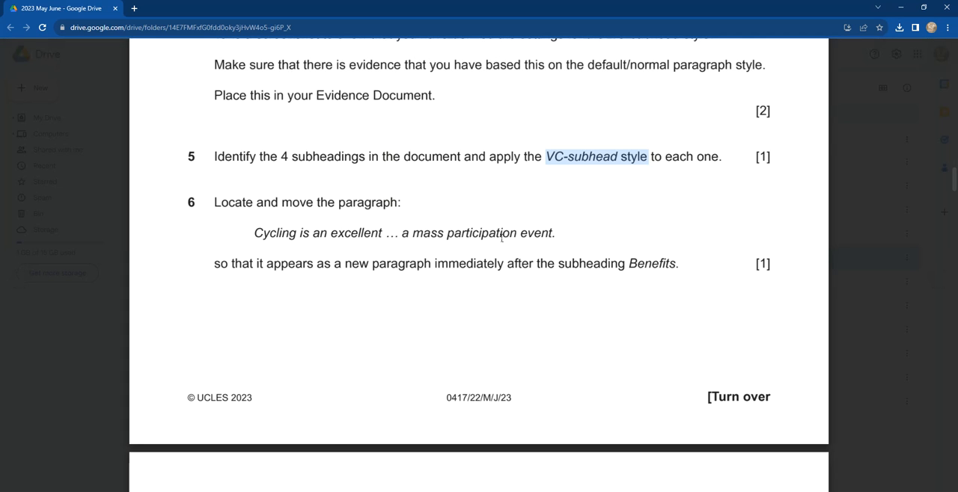
{"action": "key", "text": "alt+Tab"}
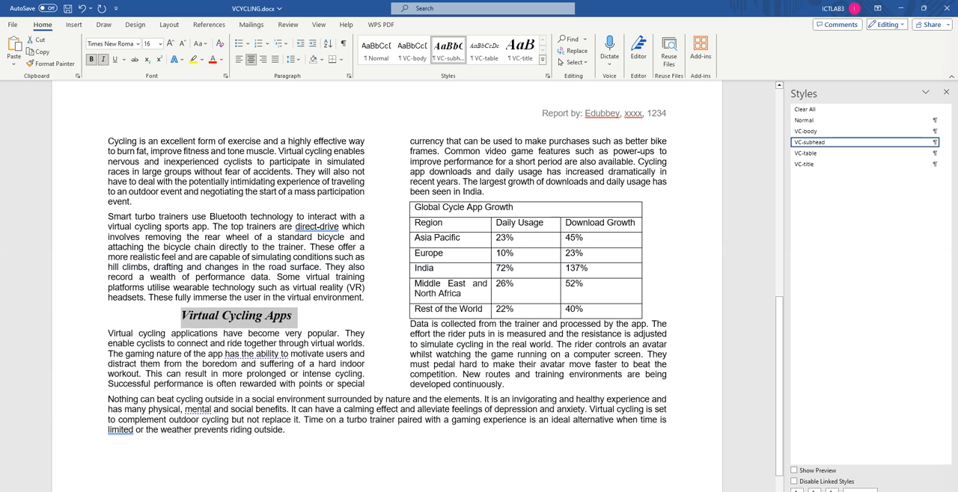
{"action": "key", "text": "alt+Tab"}
{"action": "left_click_drag", "start_coordinate": [253, 233], "coordinate": [383, 233]}
{"action": "key", "text": "ctrl+c"}
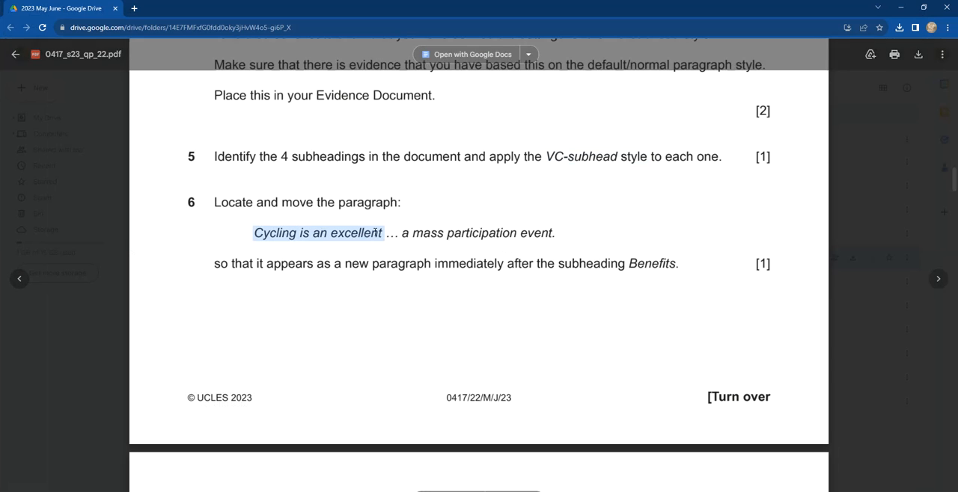
Step: Return to VCYCLING in Word and search the document for "Cycling is an excellent"
{"action": "key", "text": "alt+Tab"}
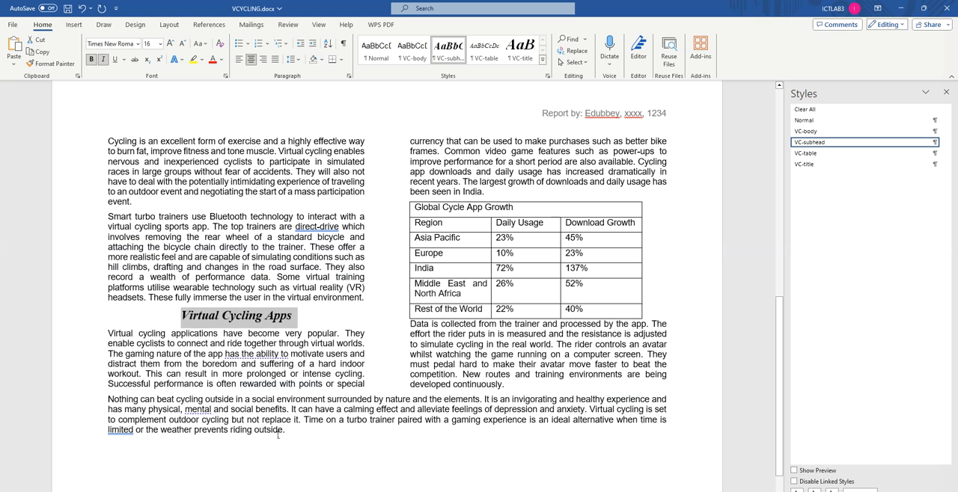
{"action": "key", "text": "ctrl+f"}
{"action": "key", "text": "ctrl+v"}
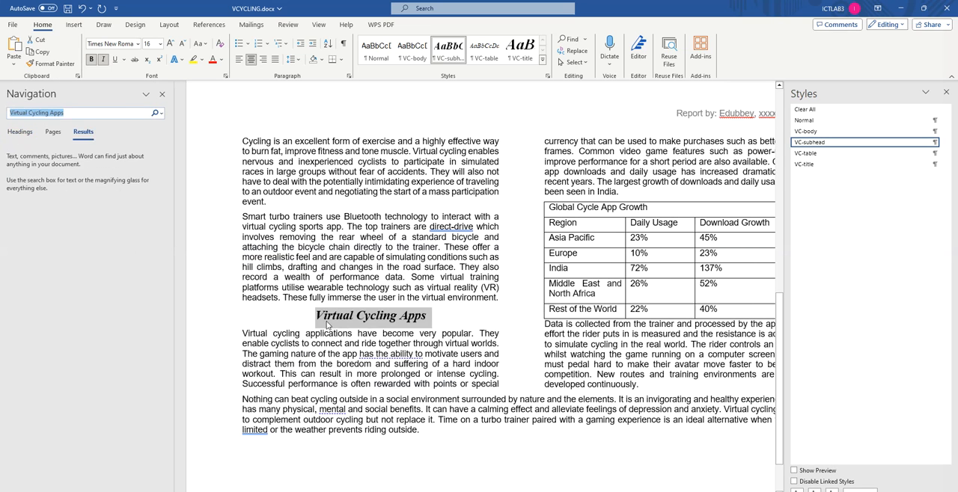
{"action": "left_click", "coordinate": [256, 149]}
Step: Cut the whole paragraph from "Cycling is an excellent" to "a mass participation event." after rechecking question 6's instructions in the browser
{"action": "left_click_drag", "start_coordinate": [244, 141], "coordinate": [267, 203]}
{"action": "key", "text": "ctrl+c"}
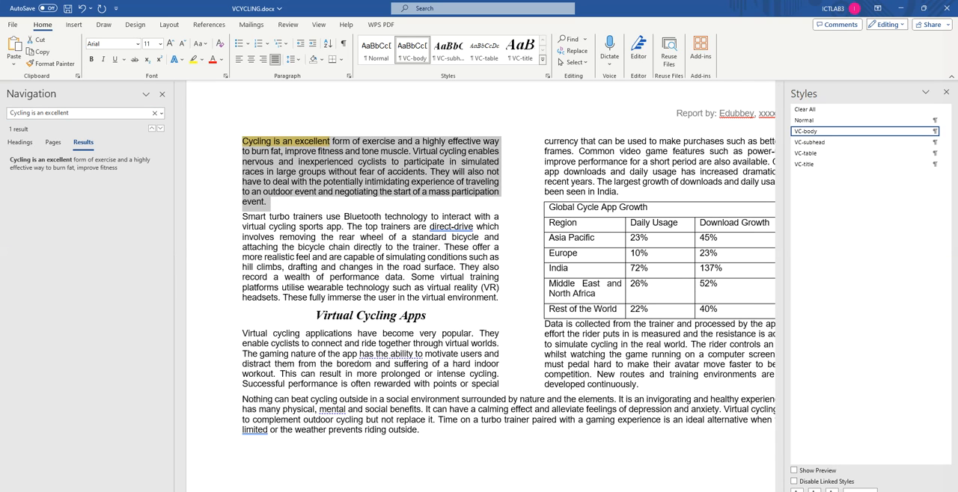
{"action": "key", "text": "alt+Tab"}
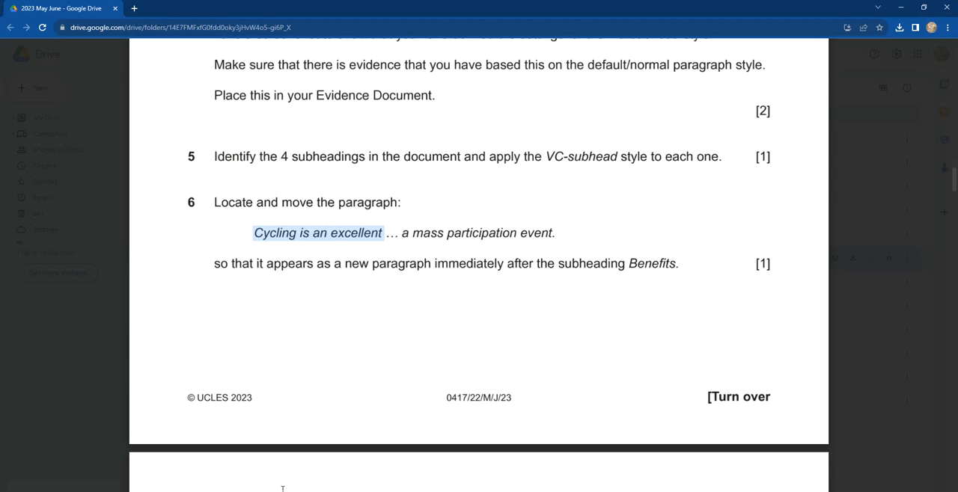
{"action": "key", "text": "alt+Tab"}
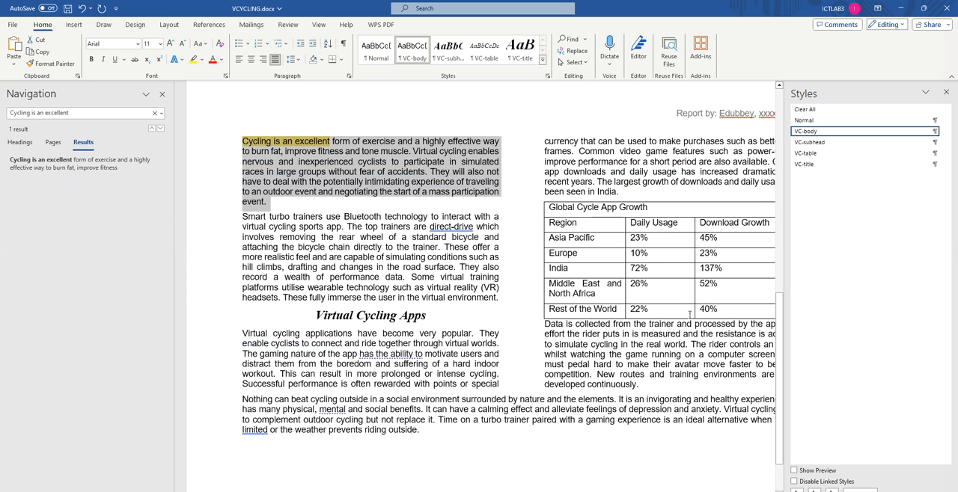
{"action": "scroll", "coordinate": [586, 413], "scroll_direction": "up", "scroll_amount": 3}
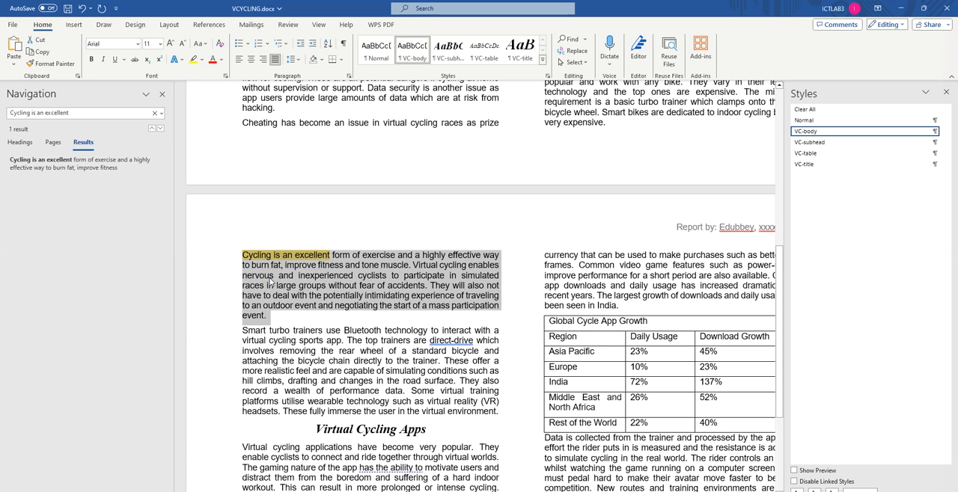
{"action": "key", "text": "Delete"}
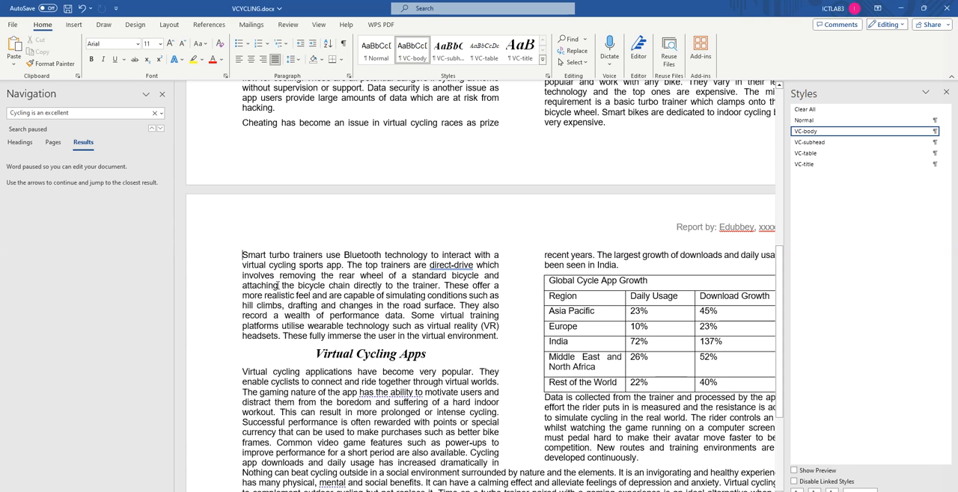
Step: Paste the cut paragraph as a new paragraph directly below the "Benefits" subheading and remove the extra blank line after it
{"action": "scroll", "coordinate": [278, 263], "scroll_direction": "up", "scroll_amount": 10}
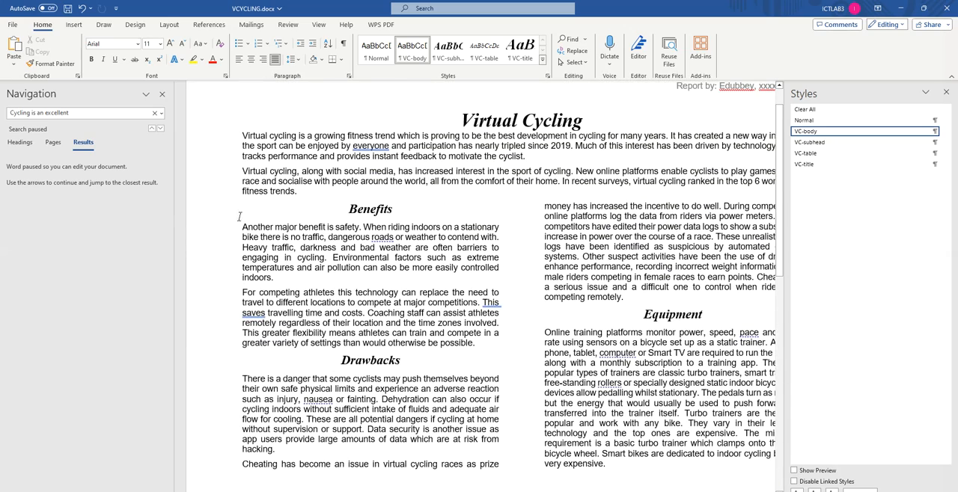
{"action": "left_click", "coordinate": [241, 227]}
{"action": "key", "text": "Return"}
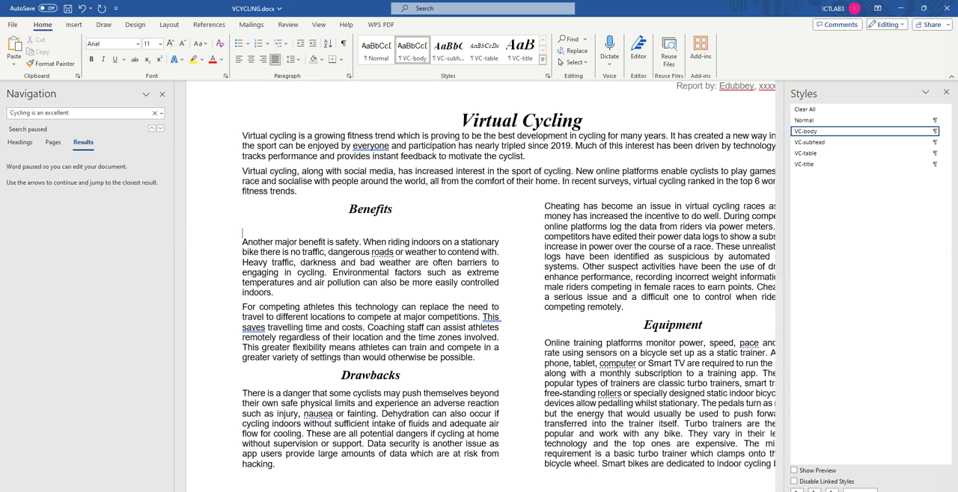
{"action": "key", "text": "ctrl+v"}
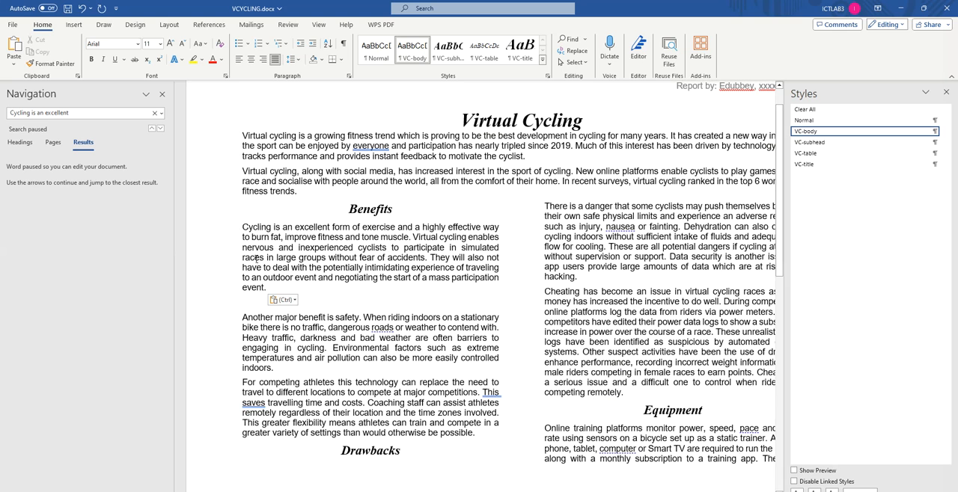
{"action": "key", "text": "BackSpace"}
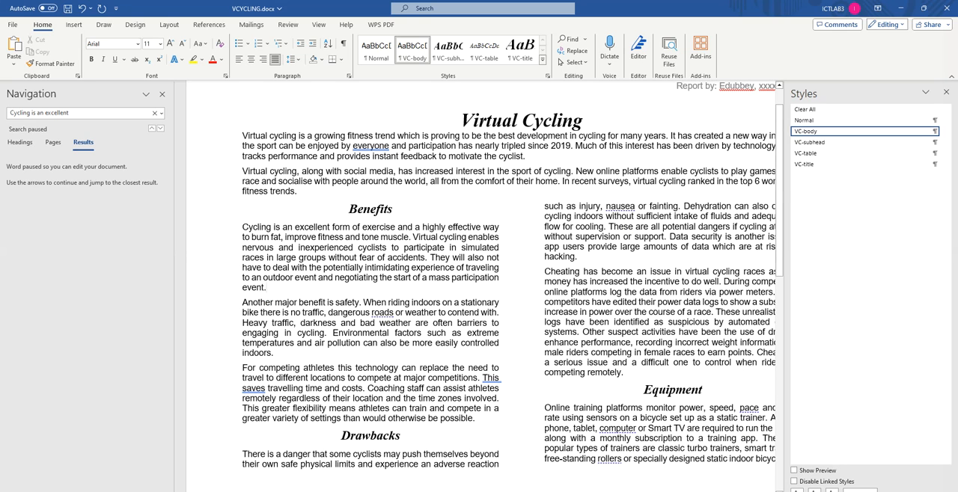
Step: Switch back to the question paper in the browser and highlight question 6's line "Locate and move the paragraph:"
{"action": "key", "text": "alt+Tab"}
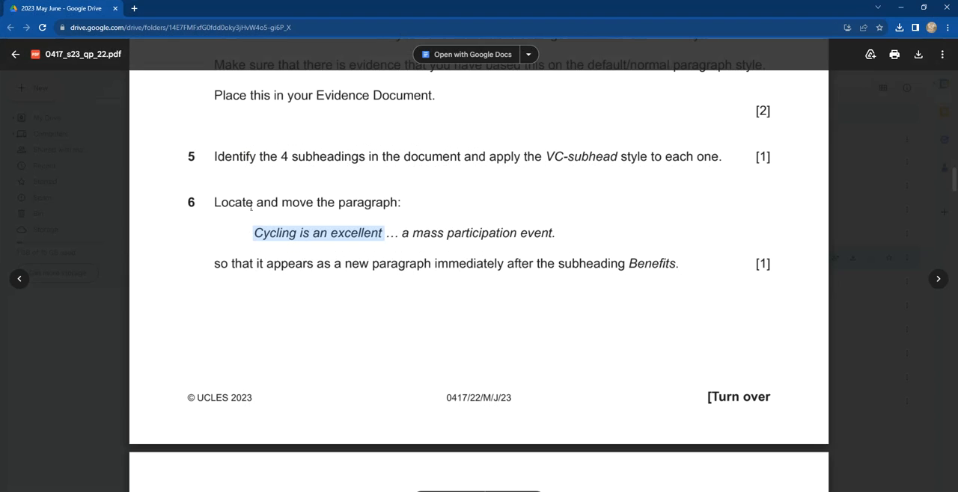
{"action": "left_click_drag", "start_coordinate": [222, 202], "coordinate": [402, 202]}
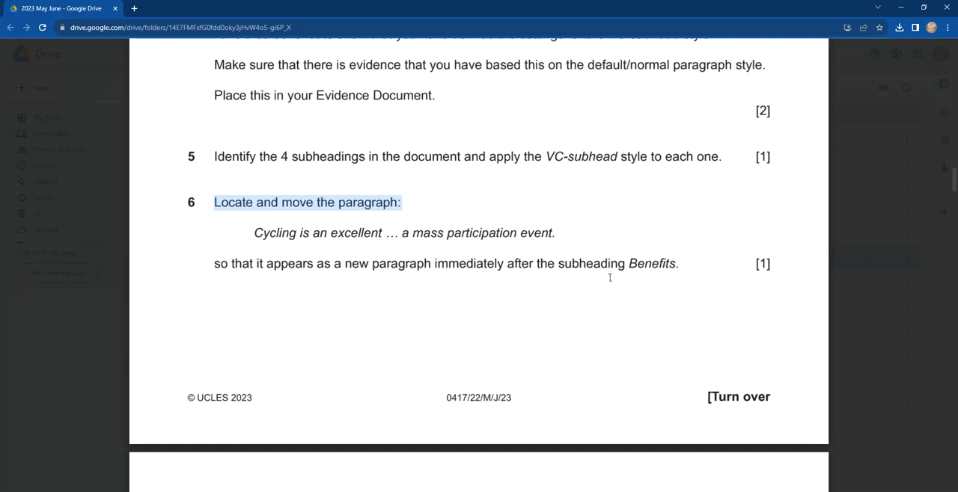
Step: Copy "Cheating has become" from question 7 of the paper, then switch to VCYCLING in Word and search the document for it
{"action": "scroll", "coordinate": [547, 295], "scroll_direction": "down", "scroll_amount": 5}
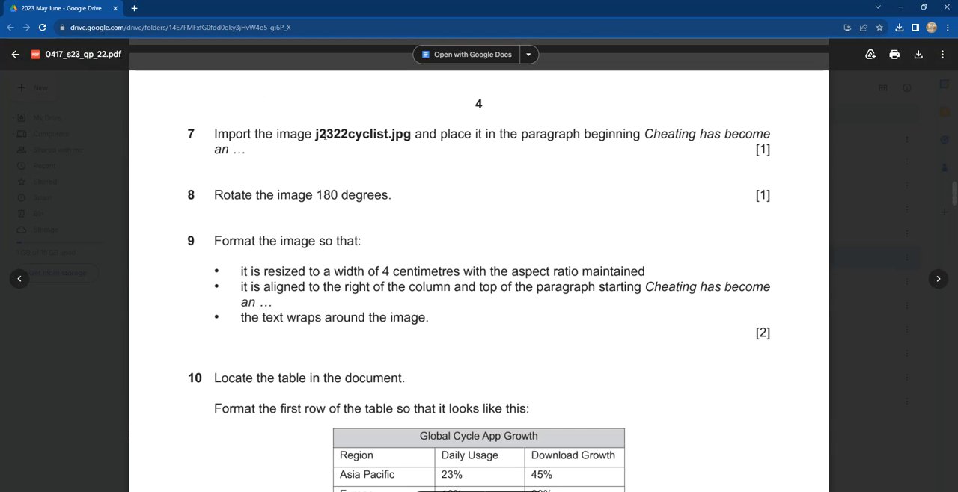
{"action": "double_click", "coordinate": [312, 135]}
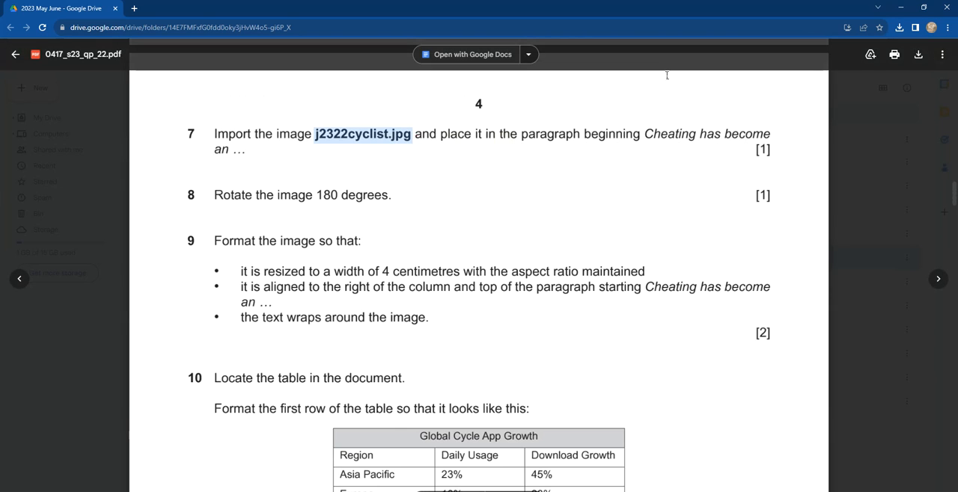
{"action": "left_click_drag", "start_coordinate": [645, 135], "coordinate": [731, 140]}
{"action": "key", "text": "ctrl+c"}
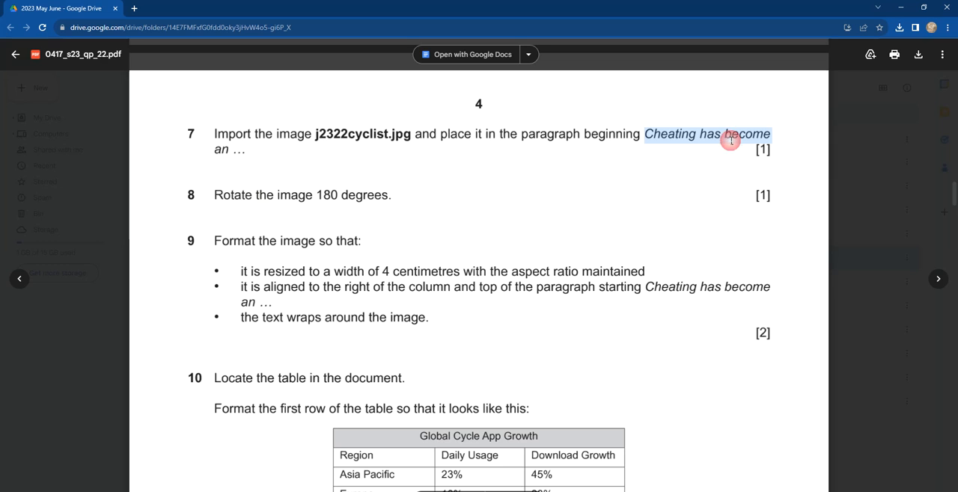
{"action": "left_click", "coordinate": [304, 491]}
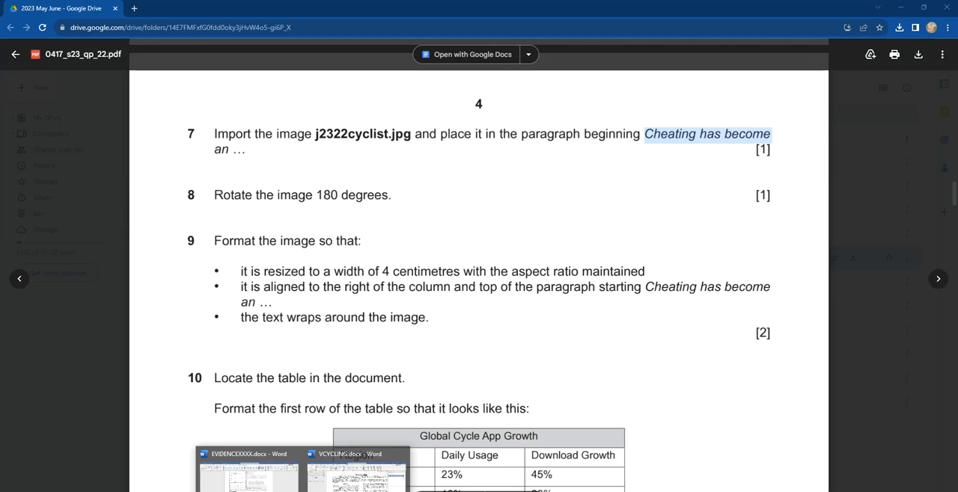
{"action": "left_click", "coordinate": [353, 476]}
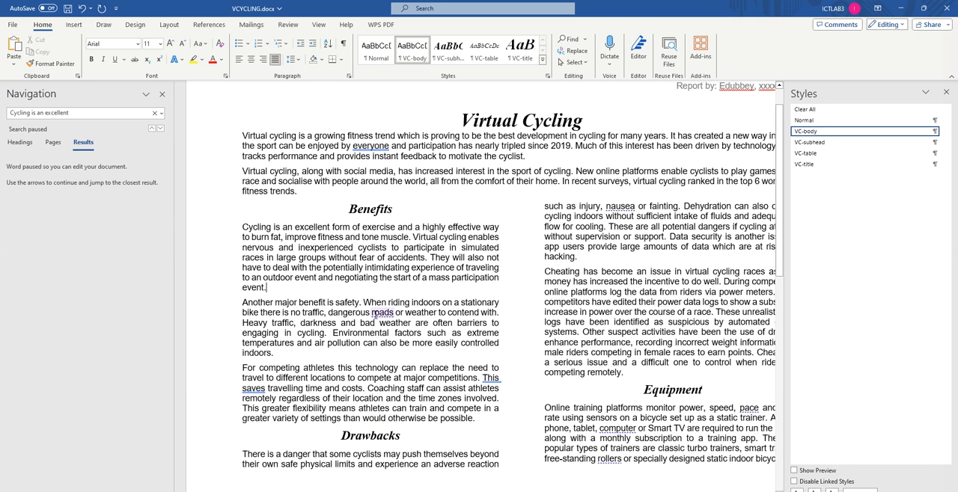
{"action": "key", "text": "ctrl+f"}
{"action": "key", "text": "ctrl+v"}
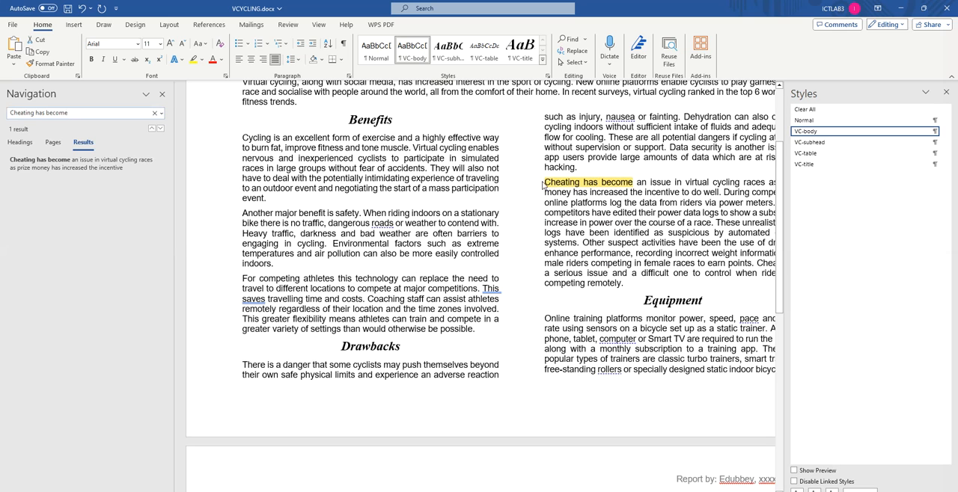
Step: Insert the picture j2322cyclist.jpg from the 0417_s23_sf_22 source files folder at the start of the "Cheating has become" paragraph
{"action": "left_click", "coordinate": [545, 183]}
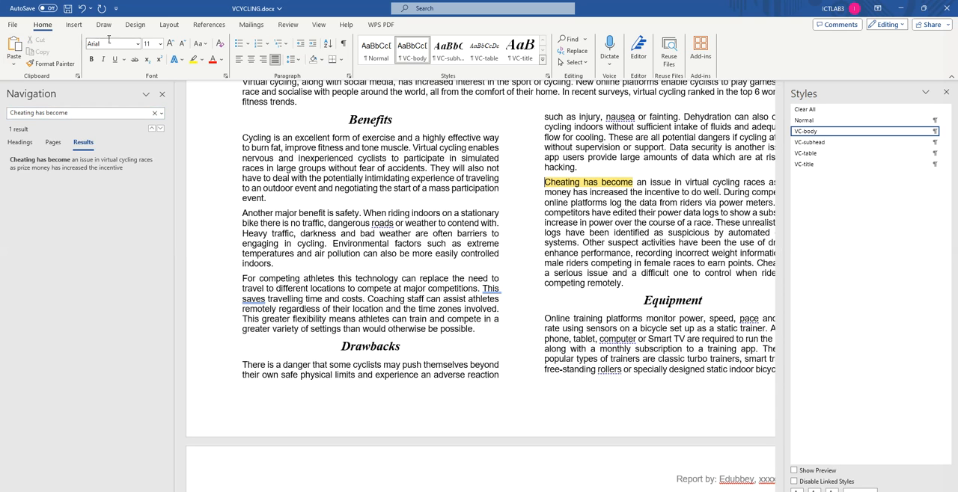
{"action": "left_click", "coordinate": [74, 24]}
{"action": "left_click", "coordinate": [114, 55]}
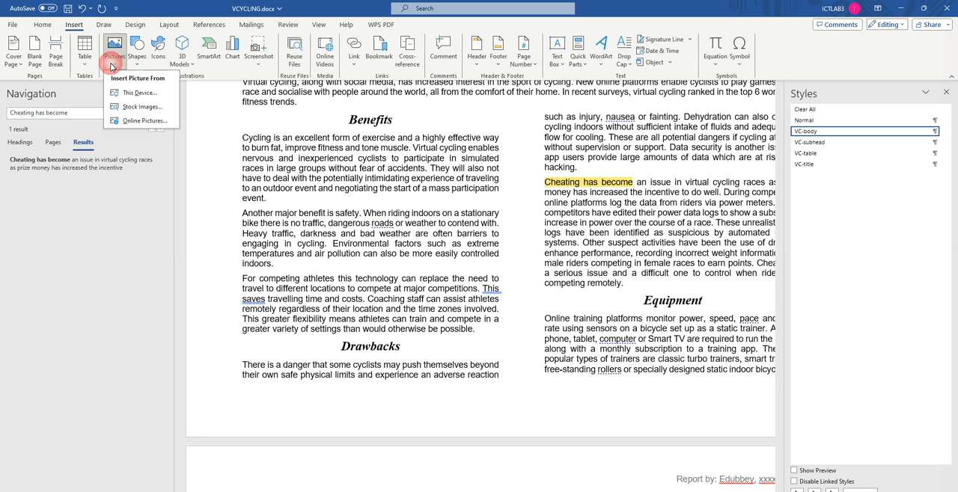
{"action": "left_click", "coordinate": [148, 95]}
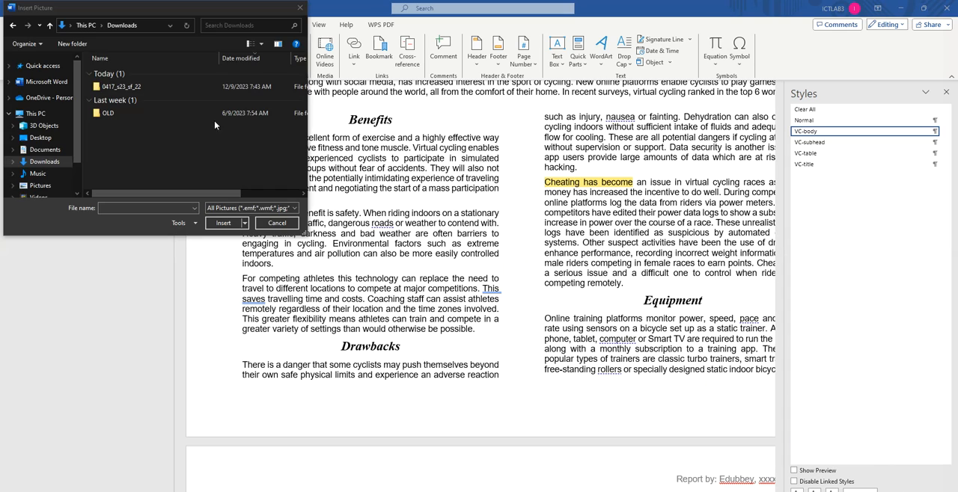
{"action": "left_click", "coordinate": [128, 88]}
{"action": "double_click", "coordinate": [129, 88]}
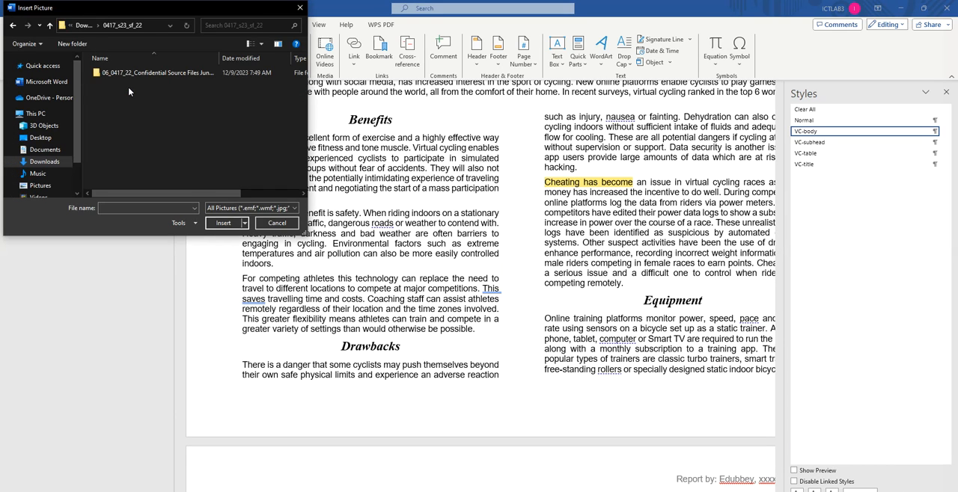
{"action": "double_click", "coordinate": [138, 75]}
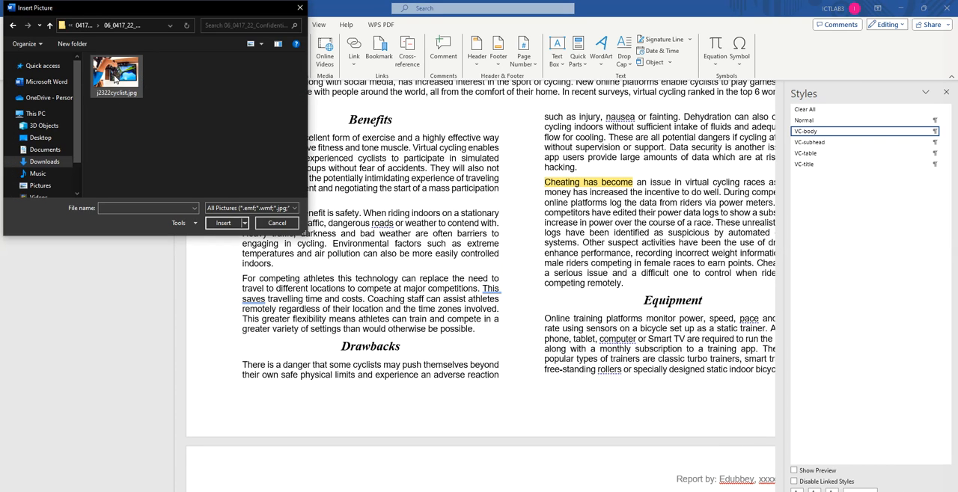
{"action": "left_click", "coordinate": [115, 79]}
{"action": "left_click", "coordinate": [225, 222]}
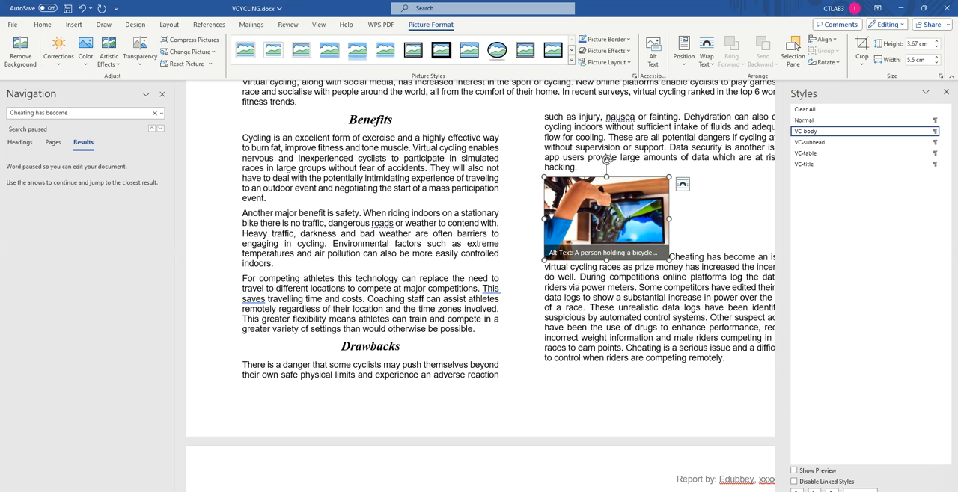
Step: Check question 8 in the browser, then rotate the cyclist image 180 degrees in VCYCLING
{"action": "key", "text": "alt+Tab"}
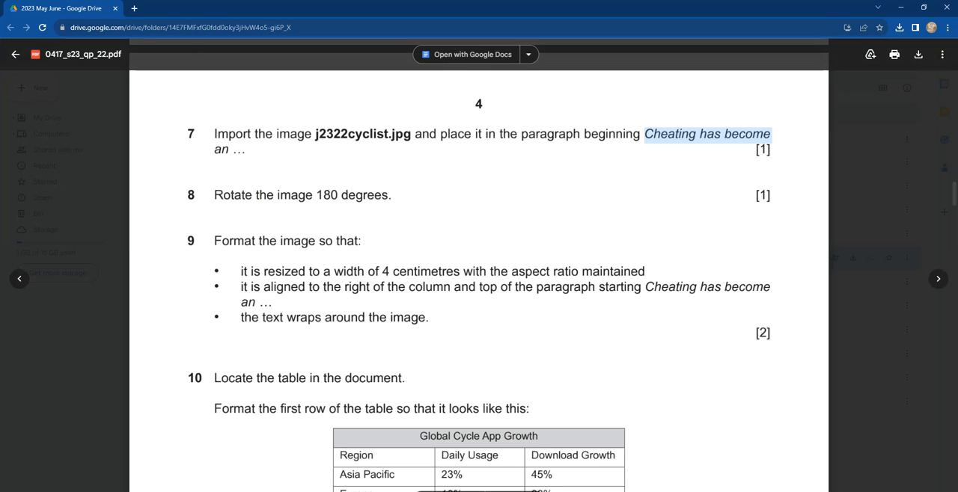
{"action": "key", "text": "alt+Tab"}
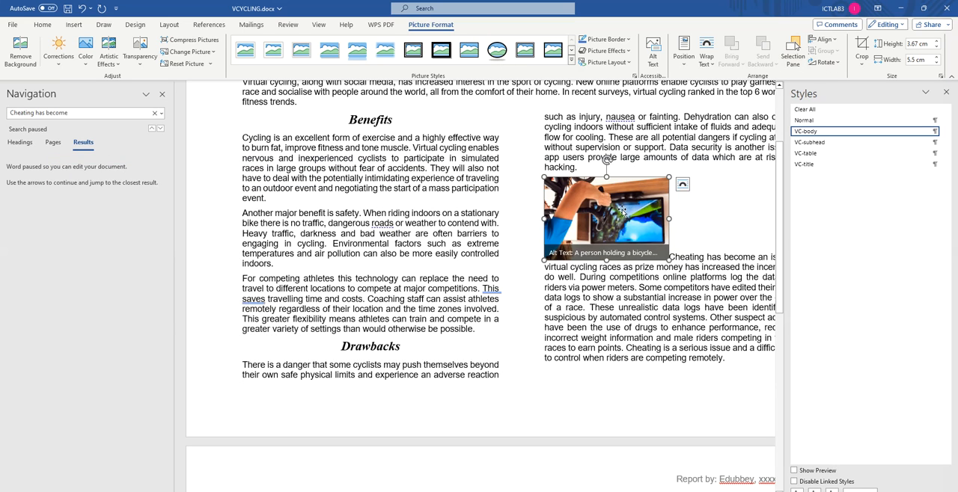
{"action": "left_click", "coordinate": [832, 63]}
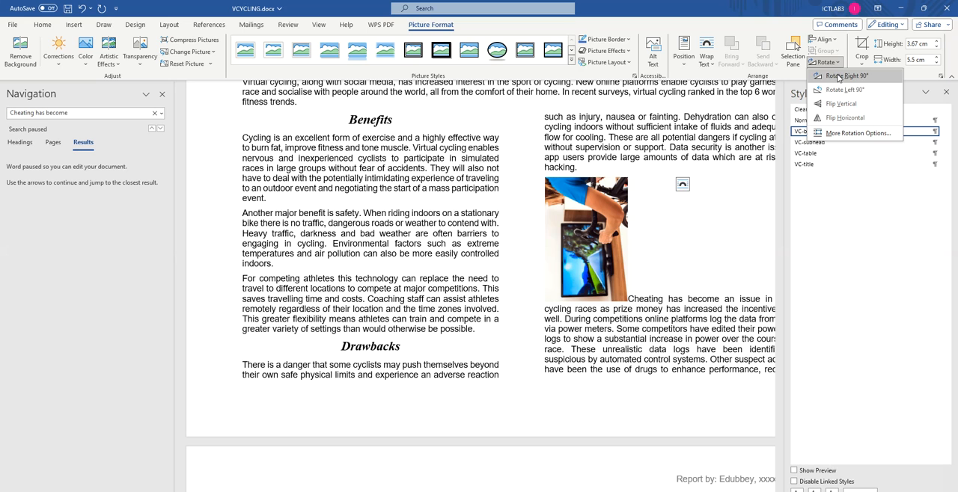
{"action": "left_click", "coordinate": [838, 76]}
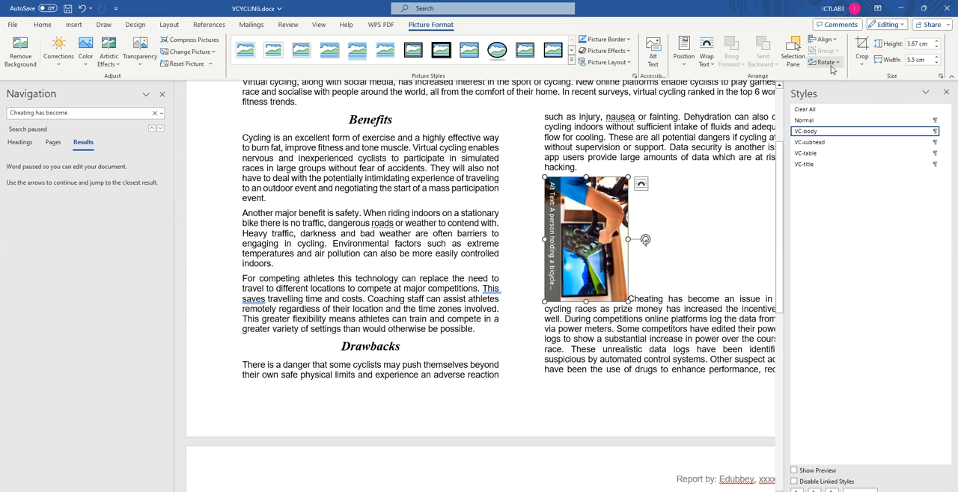
{"action": "left_click", "coordinate": [828, 62]}
{"action": "left_click", "coordinate": [843, 77]}
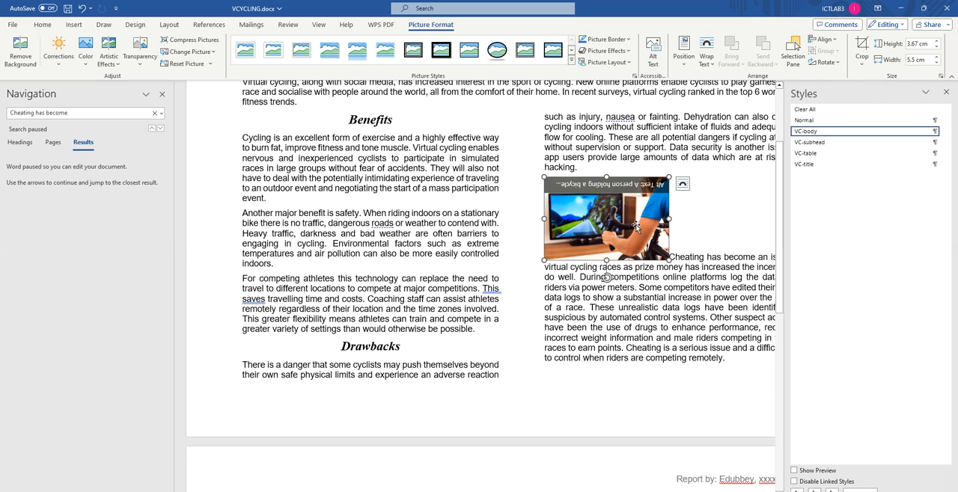
Step: Check question 9 in the browser, then set the cyclist image's width to 4 cm with its aspect ratio kept
{"action": "key", "text": "alt+Tab"}
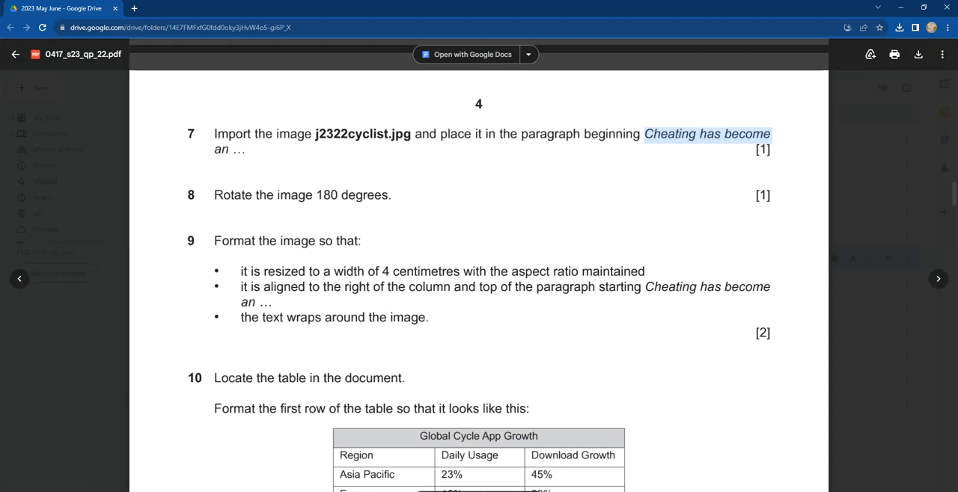
{"action": "key", "text": "alt+Tab"}
{"action": "left_click", "coordinate": [907, 60]}
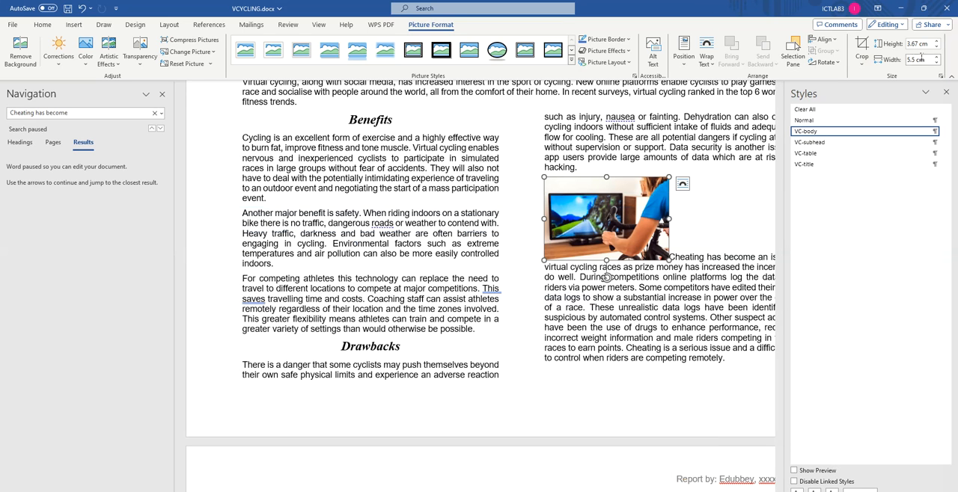
{"action": "left_click_drag", "start_coordinate": [903, 62], "coordinate": [924, 63]}
{"action": "type", "text": "4"}
{"action": "left_click", "coordinate": [911, 77]}
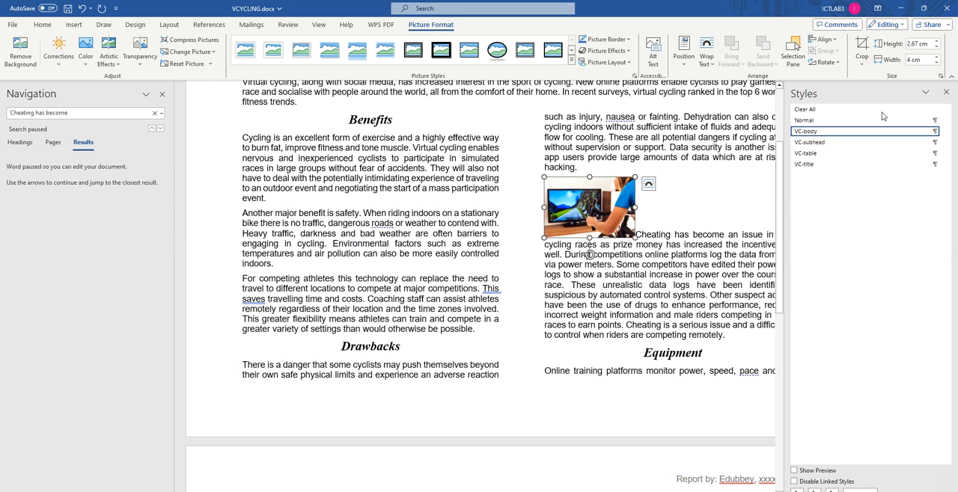
Step: Switch to the question paper in the browser and highlight question 9's requirement on aligning the image to the column and paragraph
{"action": "key", "text": "alt+Tab"}
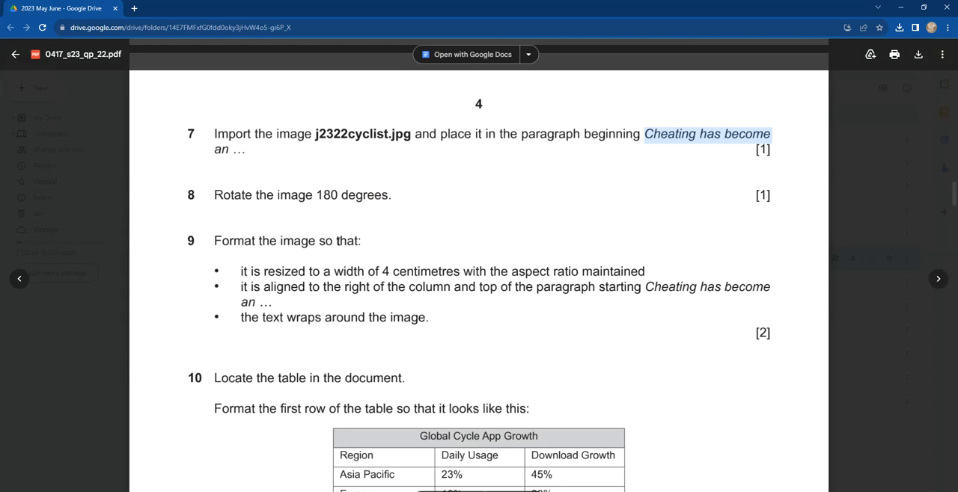
{"action": "left_click_drag", "start_coordinate": [241, 288], "coordinate": [401, 289]}
{"action": "left_click_drag", "start_coordinate": [418, 287], "coordinate": [663, 292]}
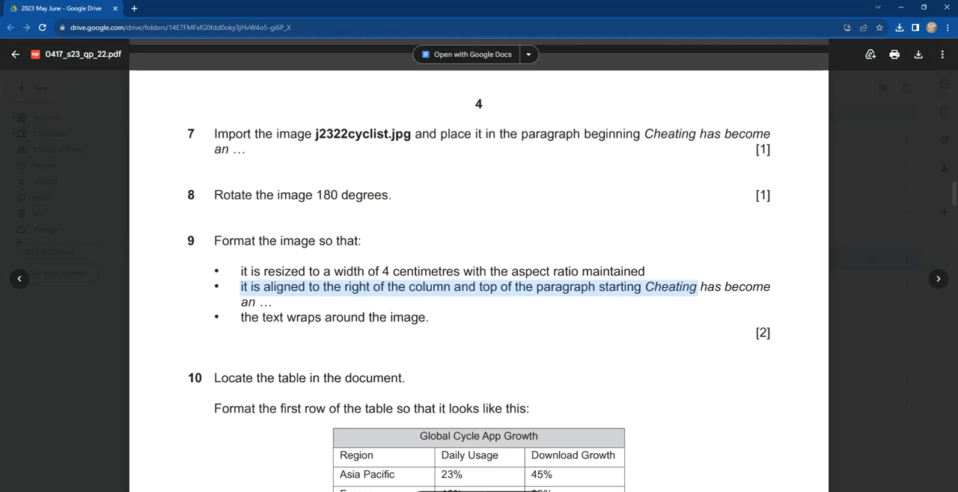
Step: In VCYCLING, apply Through text wrapping to the cyclist image and move it to the column's right edge at the top of the "Cheating has become" paragraph
{"action": "key", "text": "alt+Tab"}
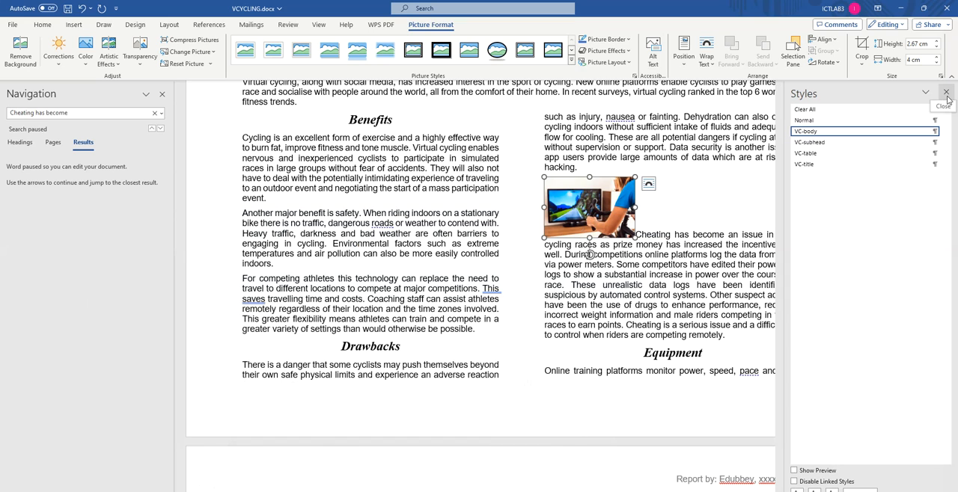
{"action": "right_click", "coordinate": [573, 202]}
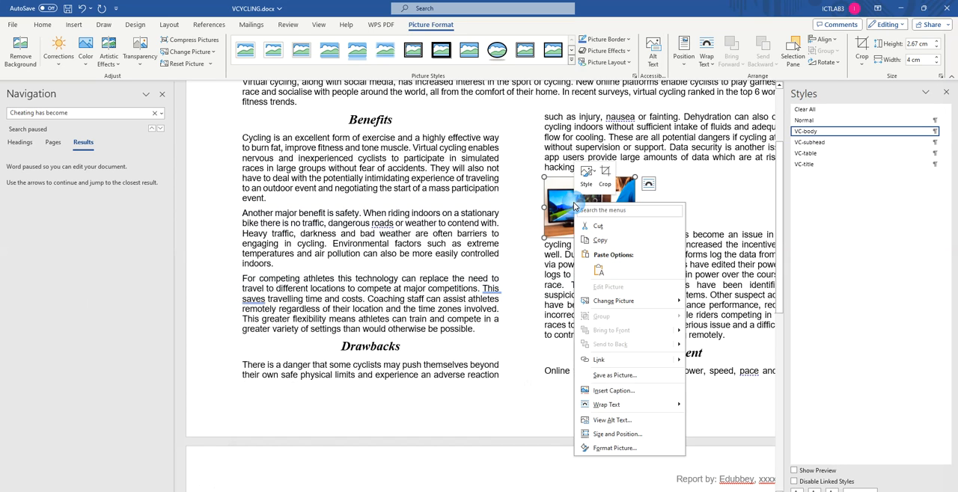
{"action": "mouse_move", "coordinate": [606, 404]}
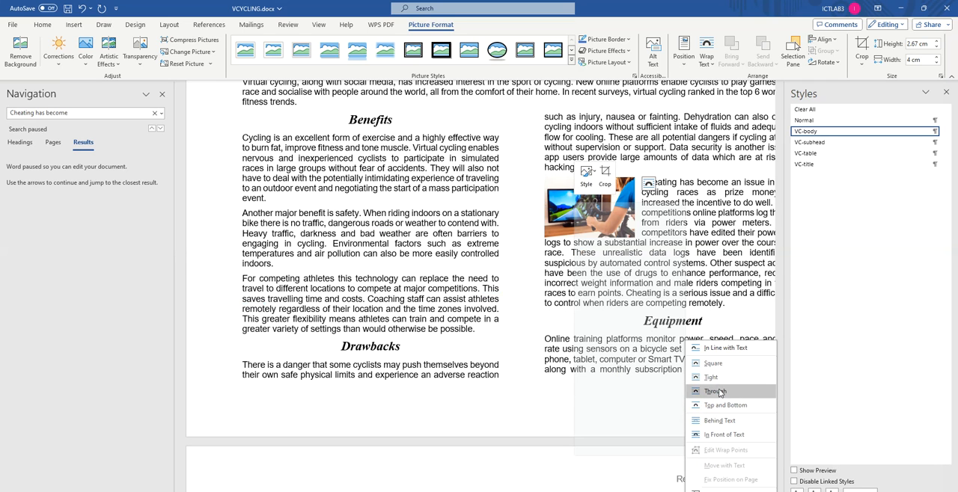
{"action": "left_click", "coordinate": [724, 394]}
{"action": "left_click_drag", "start_coordinate": [585, 192], "coordinate": [681, 253]}
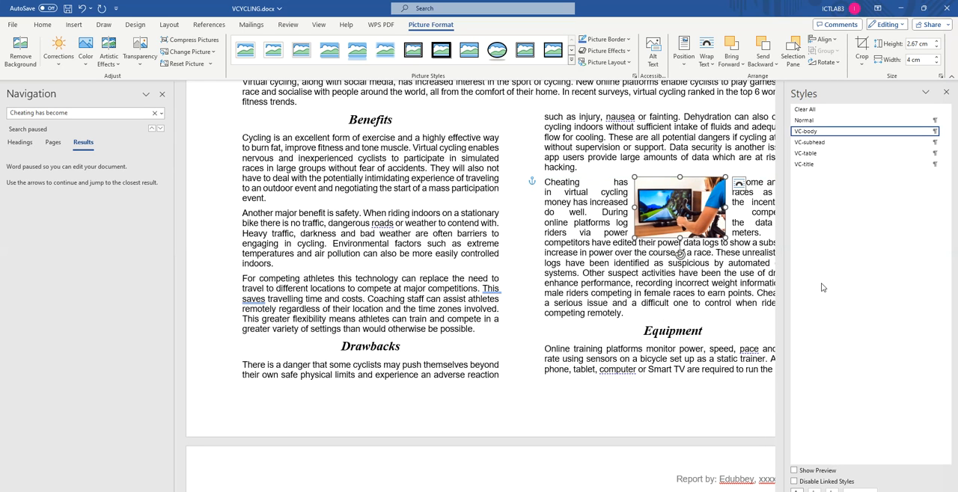
{"action": "left_click", "coordinate": [947, 92]}
{"action": "left_click_drag", "start_coordinate": [711, 203], "coordinate": [782, 201]}
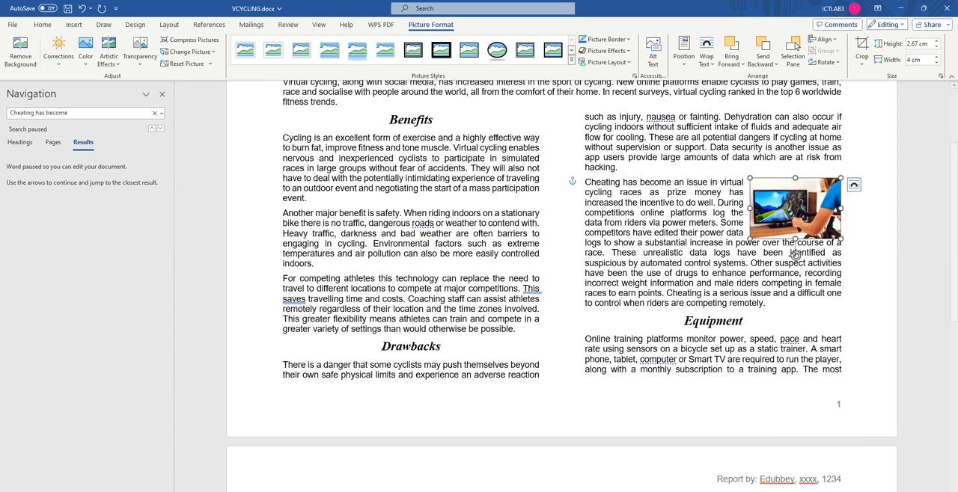
Step: Recheck question 9's text wrapping requirement in the browser and read questions 10 and 11 about the table
{"action": "key", "text": "alt+Tab"}
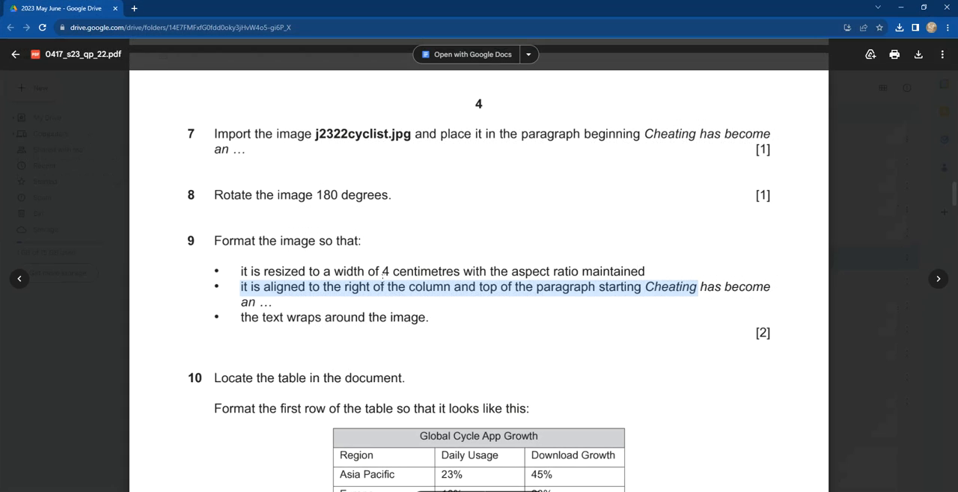
{"action": "left_click_drag", "start_coordinate": [240, 316], "coordinate": [430, 317]}
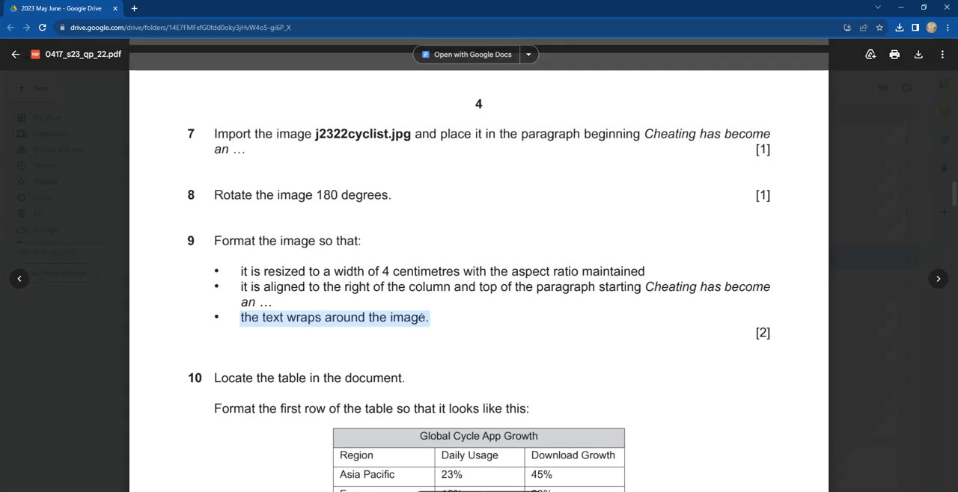
{"action": "scroll", "coordinate": [304, 237], "scroll_direction": "down", "scroll_amount": 4}
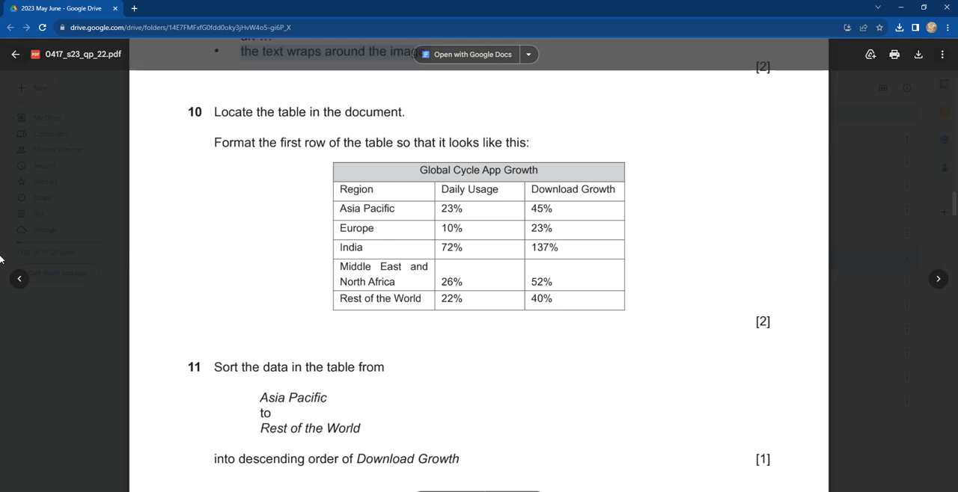
Step: Return to VCYCLING in Word and place the cursor in the Asia Pacific cell of the Global Cycle App Growth table
{"action": "key", "text": "alt+Tab"}
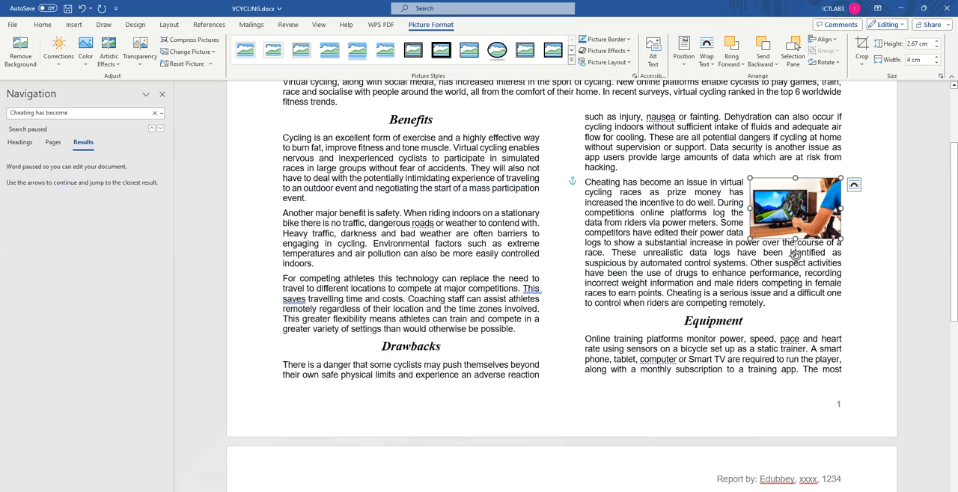
{"action": "scroll", "coordinate": [508, 314], "scroll_direction": "down", "scroll_amount": 6}
{"action": "scroll", "coordinate": [492, 314], "scroll_direction": "down", "scroll_amount": 2}
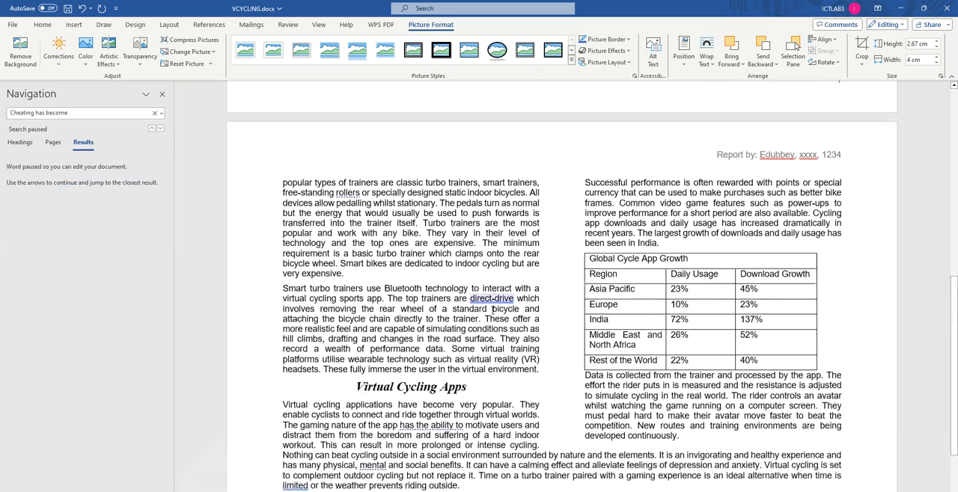
{"action": "scroll", "coordinate": [509, 312], "scroll_direction": "up", "scroll_amount": 1}
{"action": "left_click", "coordinate": [642, 305]}
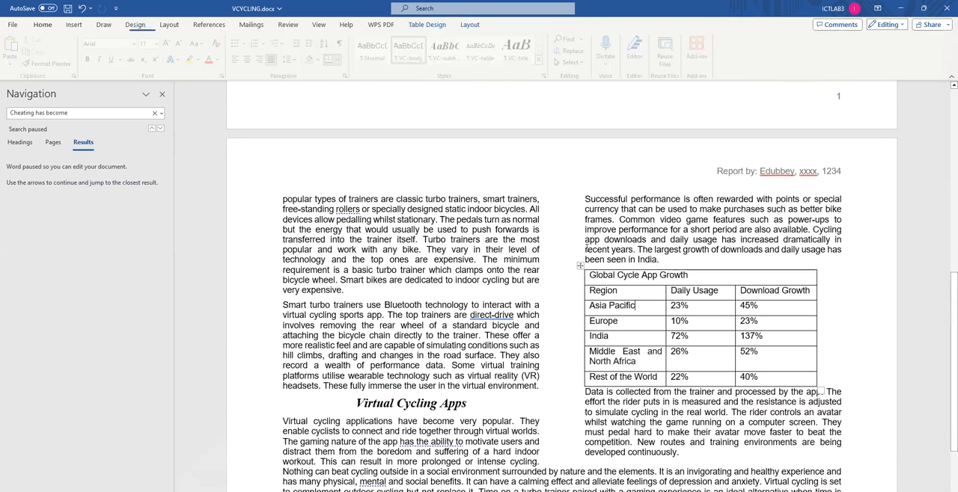
Step: Shrink the VCYCLING window, with the Navigation pane closed and the zoom at 90%, and place it beside the question paper
{"action": "left_click", "coordinate": [161, 95]}
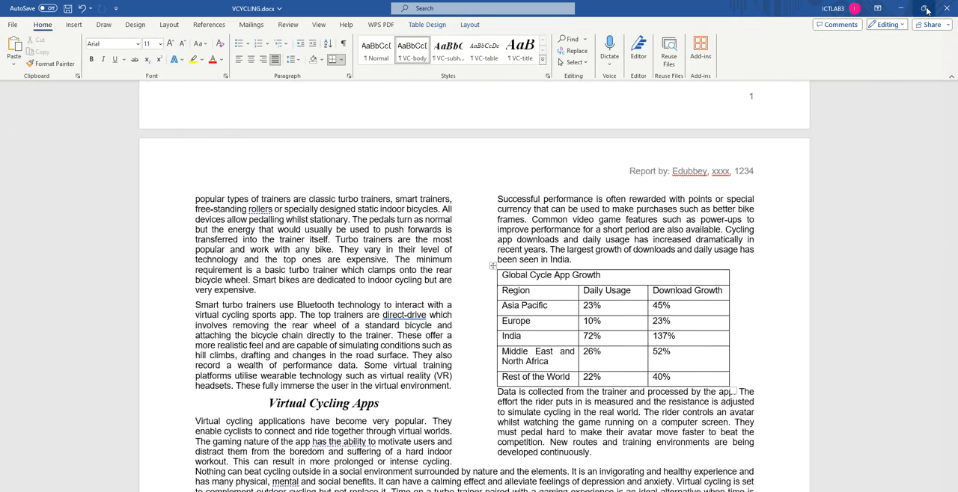
{"action": "left_click", "coordinate": [923, 7]}
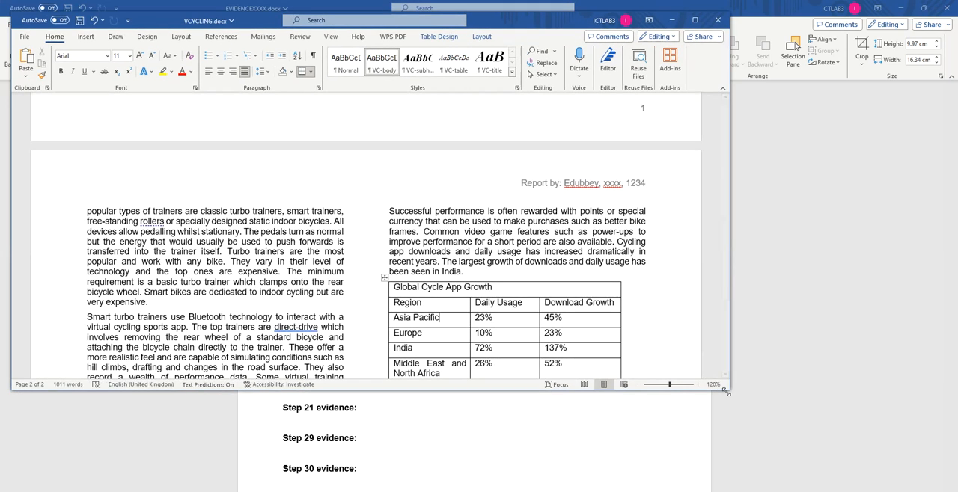
{"action": "left_click_drag", "start_coordinate": [729, 389], "coordinate": [528, 449]}
{"action": "left_click", "coordinate": [459, 435]}
{"action": "left_click", "coordinate": [460, 436]}
{"action": "left_click", "coordinate": [460, 435]}
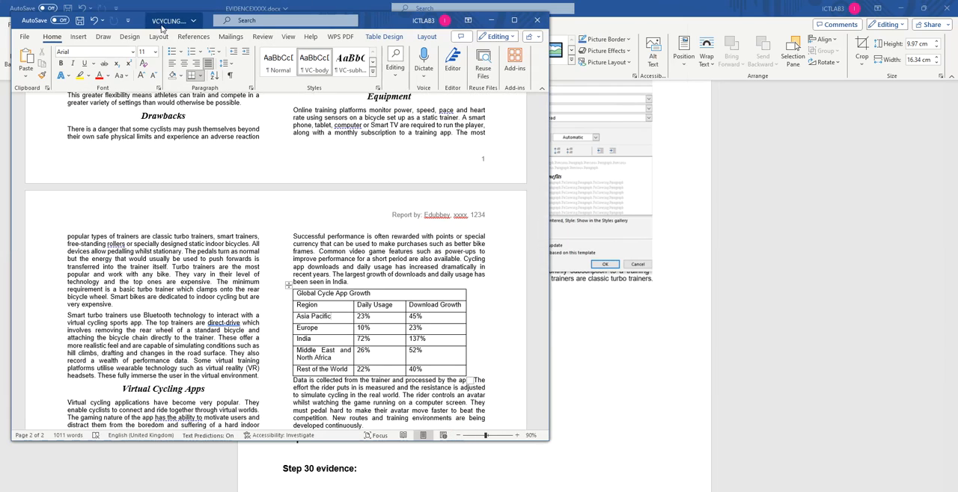
{"action": "left_click_drag", "start_coordinate": [140, 18], "coordinate": [561, 66]}
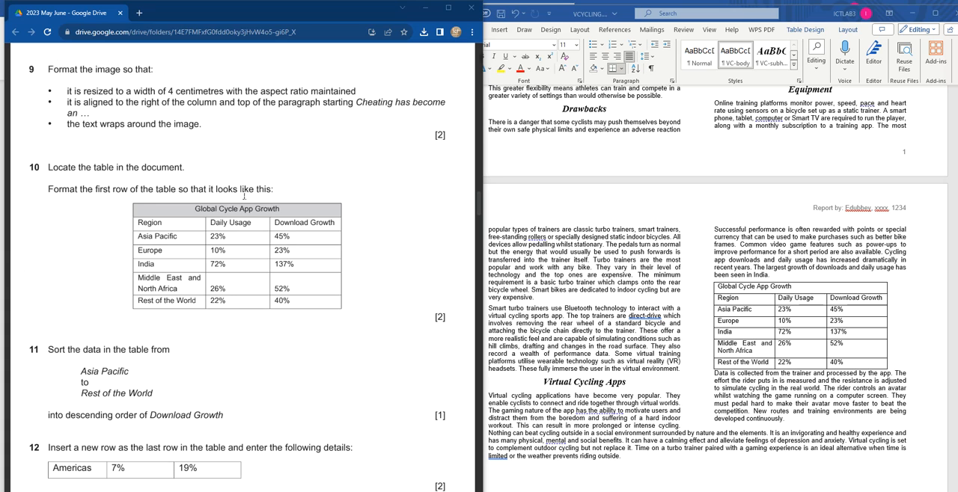
Step: Shade the table's Global Cycle App Growth title row grey and centre its text in the cell
{"action": "left_click", "coordinate": [722, 287]}
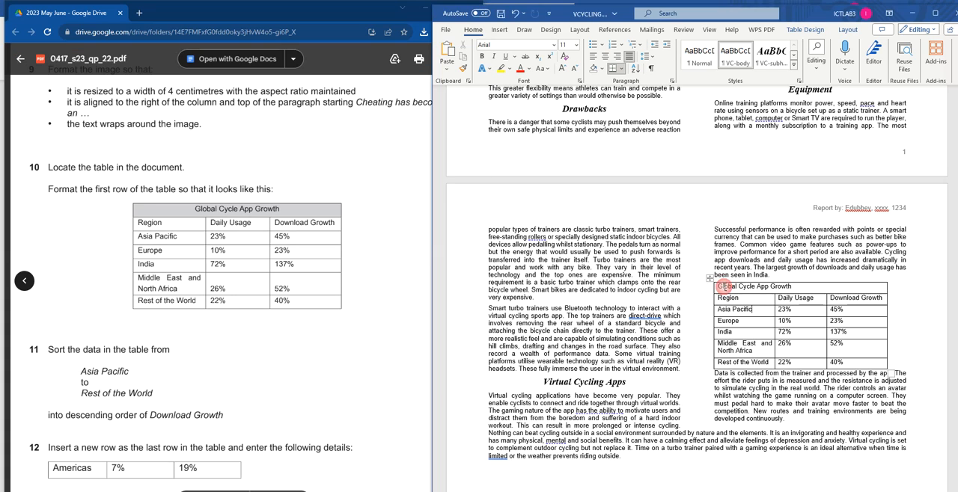
{"action": "left_click_drag", "start_coordinate": [721, 287], "coordinate": [879, 292]}
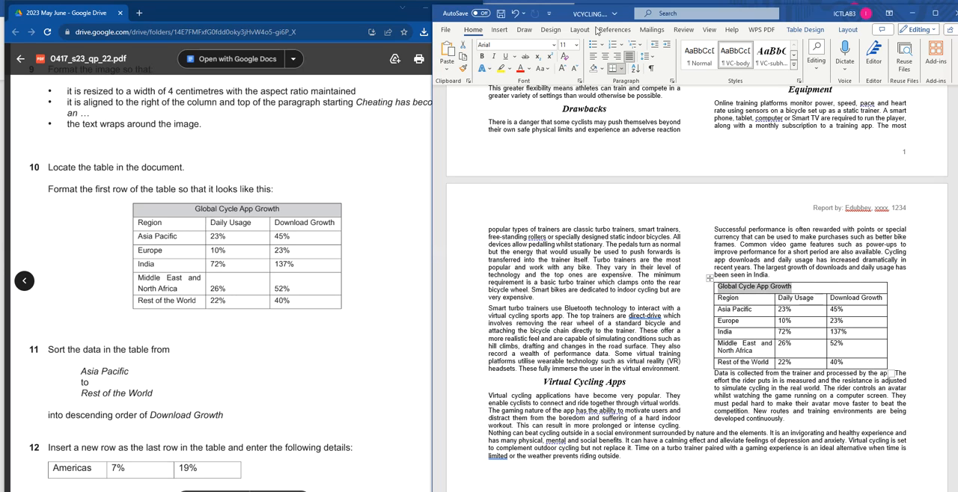
{"action": "left_click", "coordinate": [602, 69]}
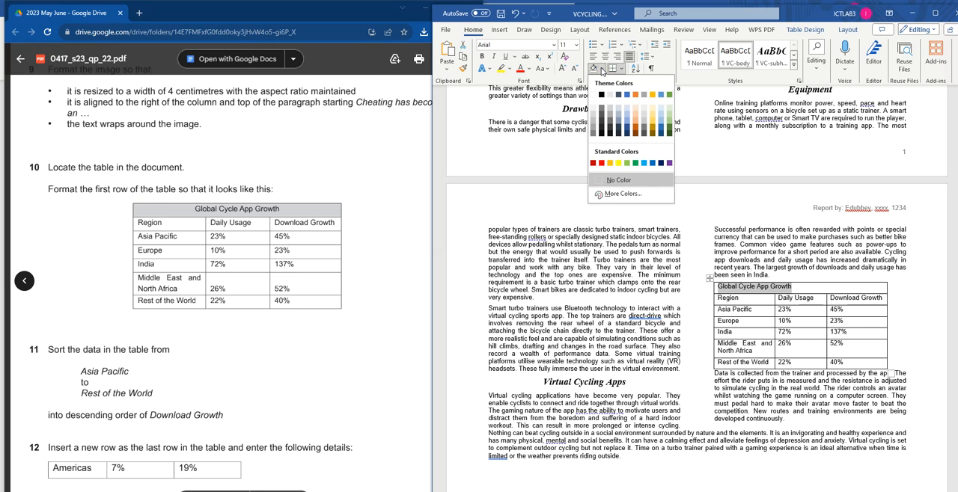
{"action": "left_click", "coordinate": [594, 126]}
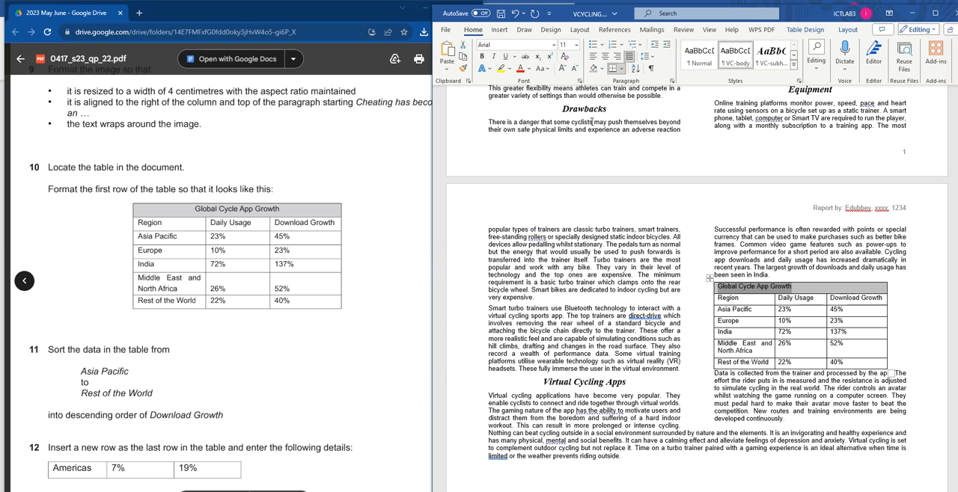
{"action": "left_click", "coordinate": [605, 58]}
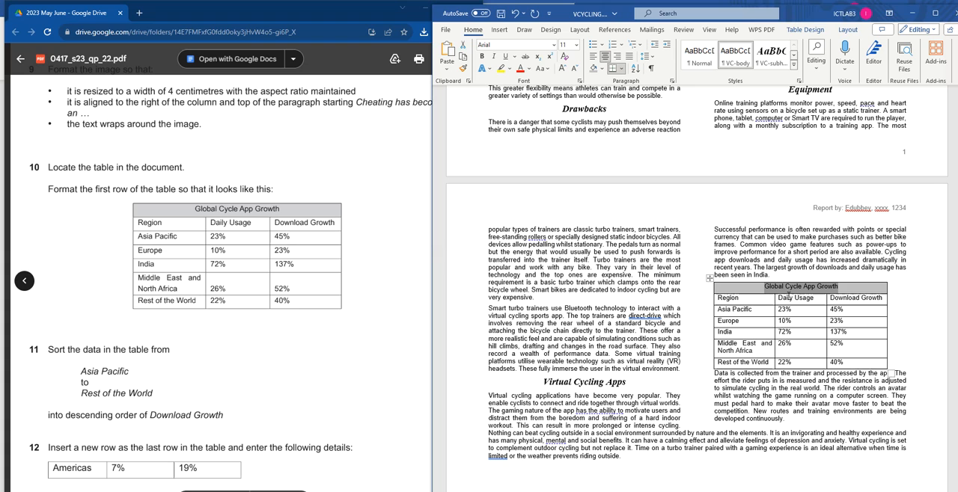
{"action": "left_click", "coordinate": [806, 29]}
{"action": "left_click", "coordinate": [847, 30]}
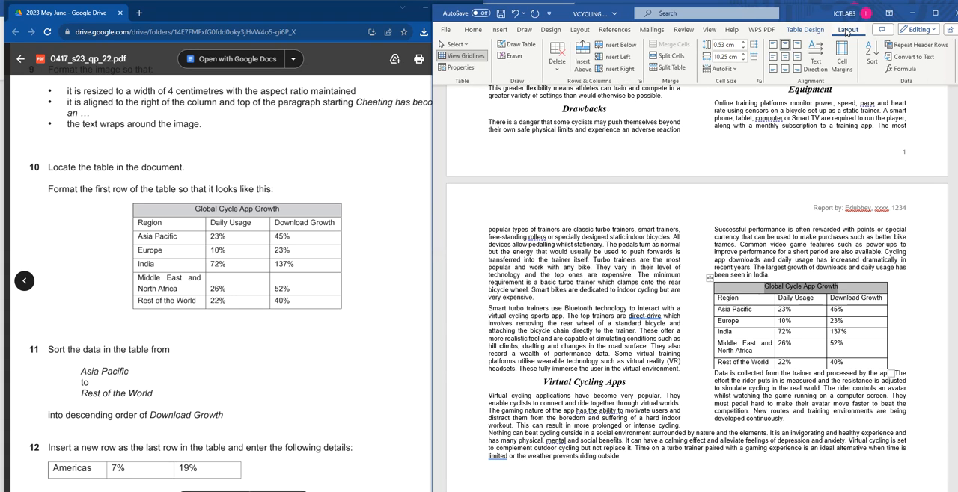
{"action": "left_click", "coordinate": [785, 58]}
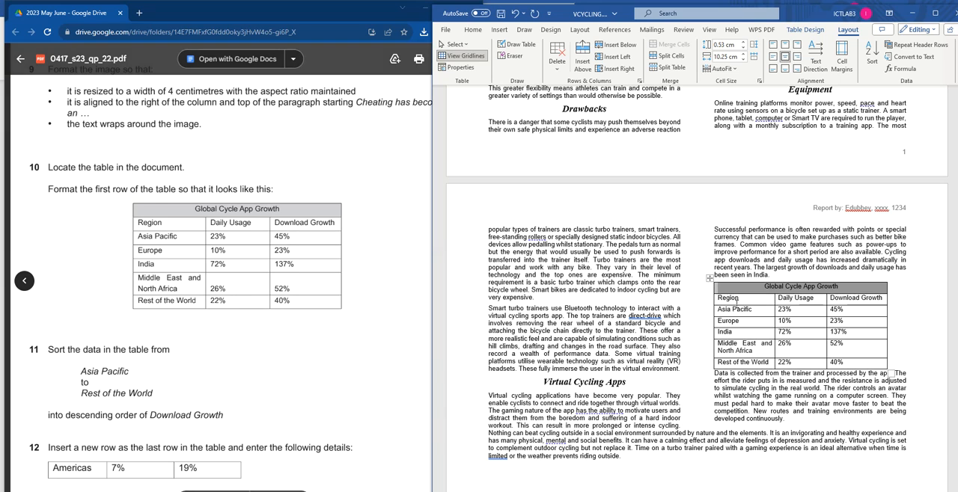
Step: Align the 26% and 52% cells in the Middle East and North Africa row to the bottom left
{"action": "left_click", "coordinate": [723, 298]}
{"action": "left_click_drag", "start_coordinate": [756, 308], "coordinate": [844, 326]}
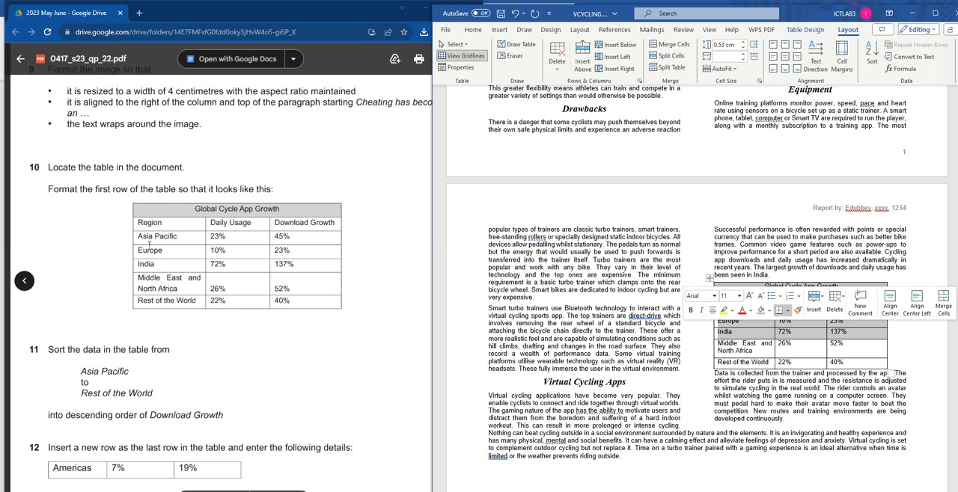
{"action": "left_click", "coordinate": [832, 335]}
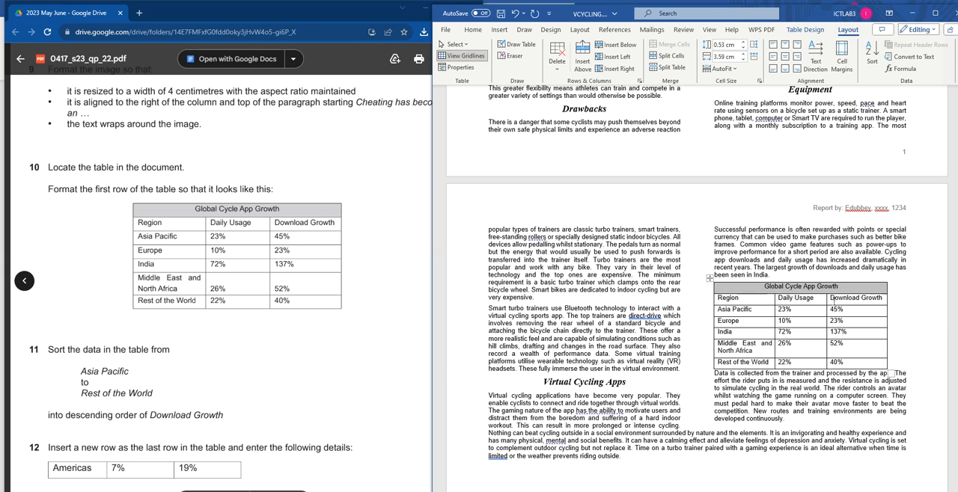
{"action": "left_click_drag", "start_coordinate": [718, 344], "coordinate": [863, 353]}
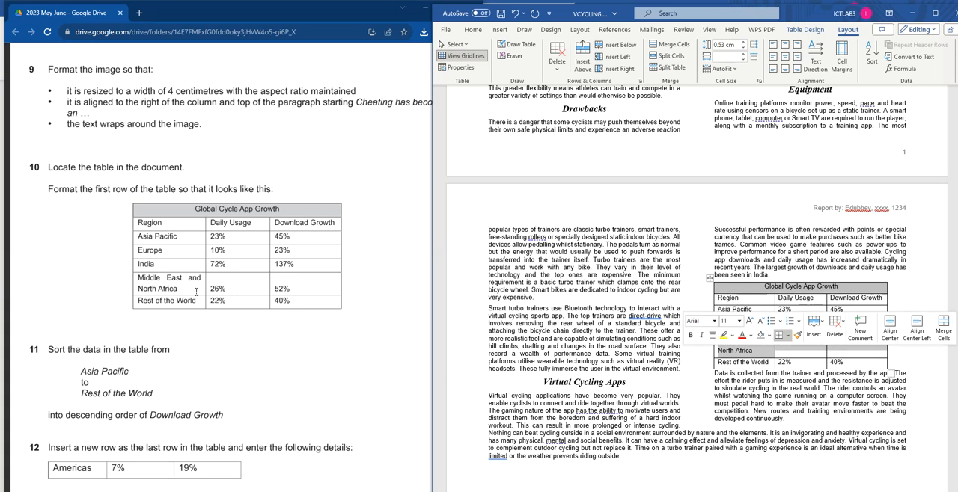
{"action": "left_click", "coordinate": [792, 345]}
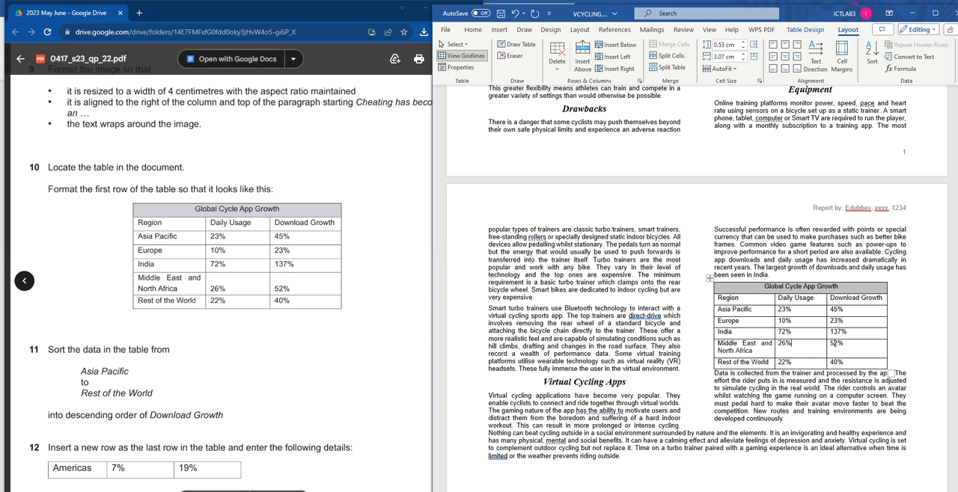
{"action": "left_click_drag", "start_coordinate": [782, 345], "coordinate": [838, 347]}
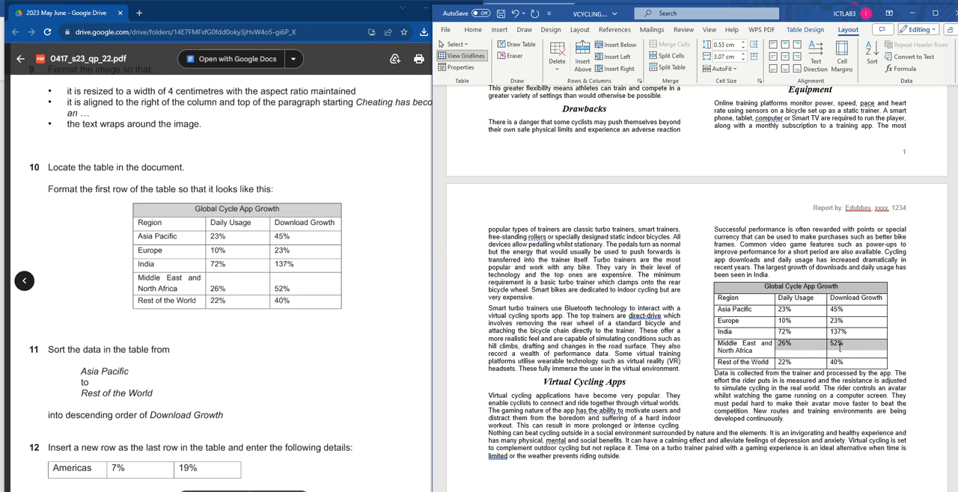
{"action": "left_click", "coordinate": [785, 68]}
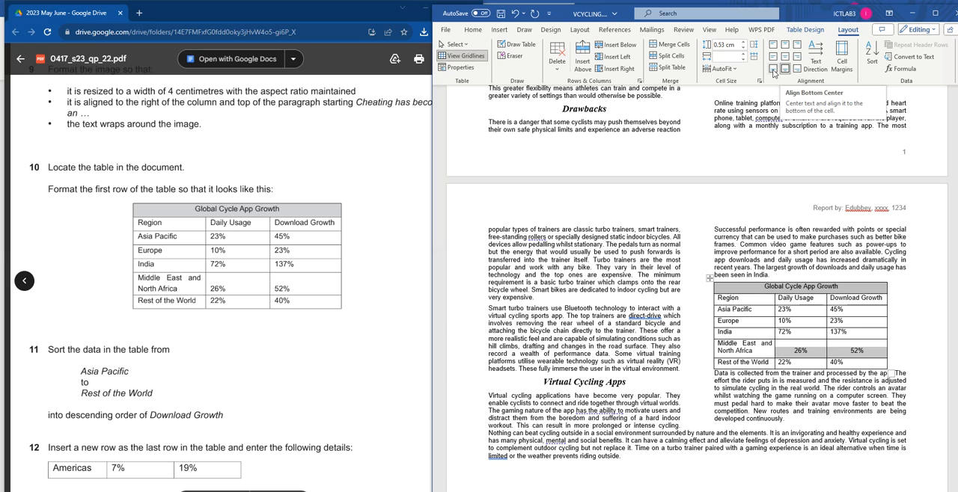
{"action": "left_click", "coordinate": [773, 69]}
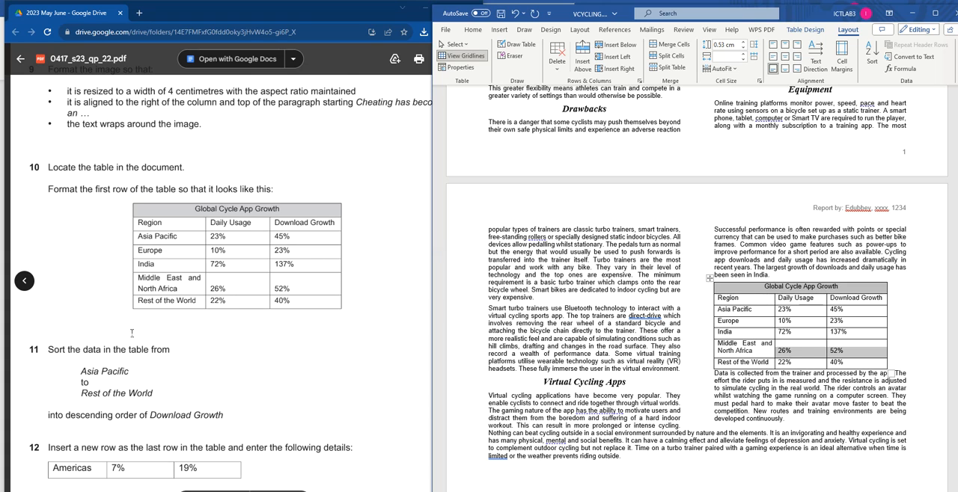
Step: Compare the table with question 10's model and read questions 11 and 12 on sorting and adding a row
{"action": "scroll", "coordinate": [131, 333], "scroll_direction": "down", "scroll_amount": 3}
{"action": "left_click", "coordinate": [109, 238]}
{"action": "scroll", "coordinate": [257, 312], "scroll_direction": "up", "scroll_amount": 3}
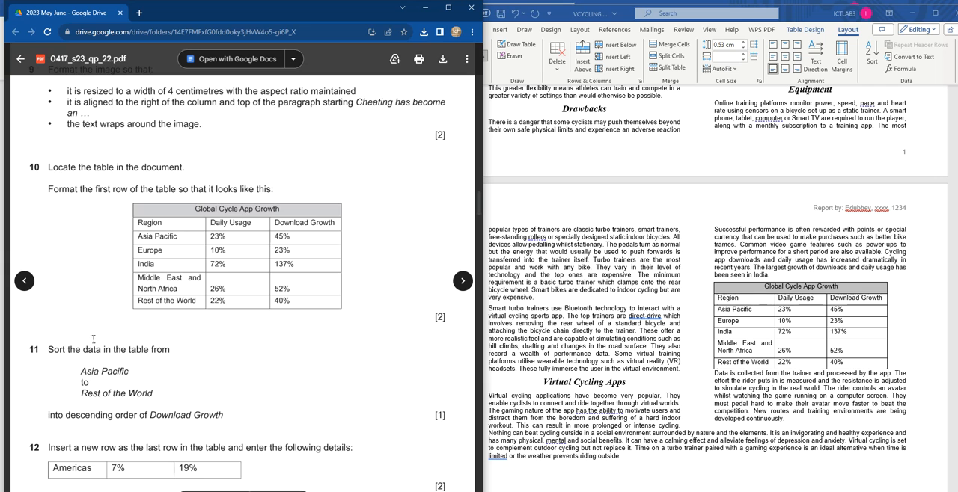
{"action": "scroll", "coordinate": [116, 328], "scroll_direction": "down", "scroll_amount": 2}
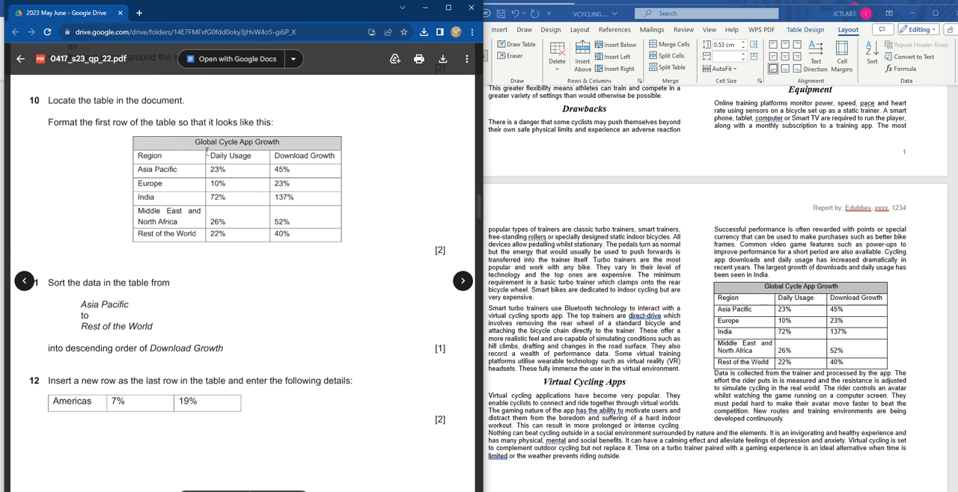
{"action": "left_click_drag", "start_coordinate": [211, 221], "coordinate": [299, 222]}
{"action": "left_click", "coordinate": [214, 304]}
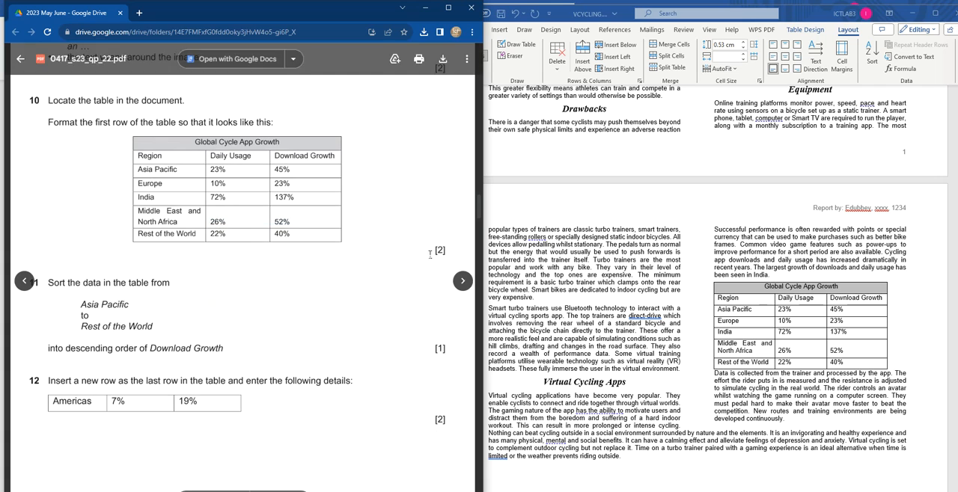
{"action": "scroll", "coordinate": [61, 282], "scroll_direction": "down", "scroll_amount": 4}
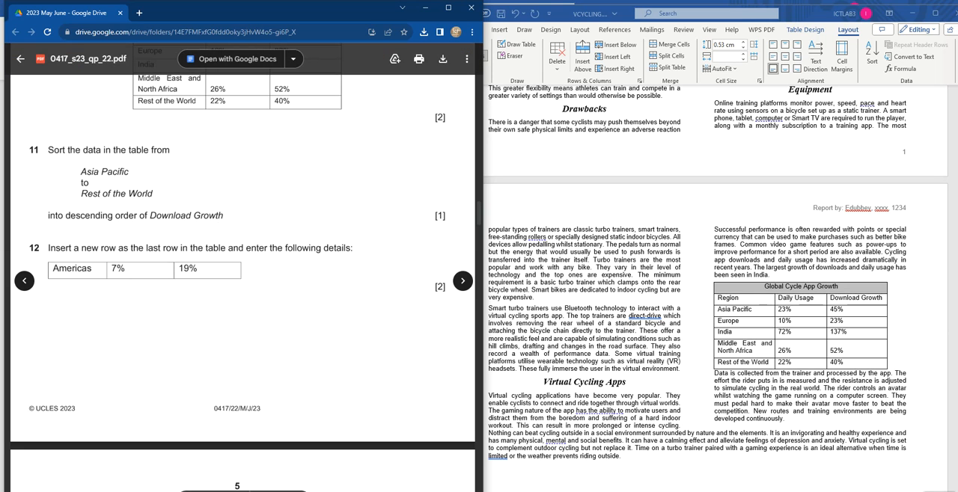
{"action": "left_click", "coordinate": [891, 338]}
{"action": "left_click_drag", "start_coordinate": [833, 309], "coordinate": [842, 346]}
{"action": "left_click_drag", "start_coordinate": [842, 360], "coordinate": [842, 361]}
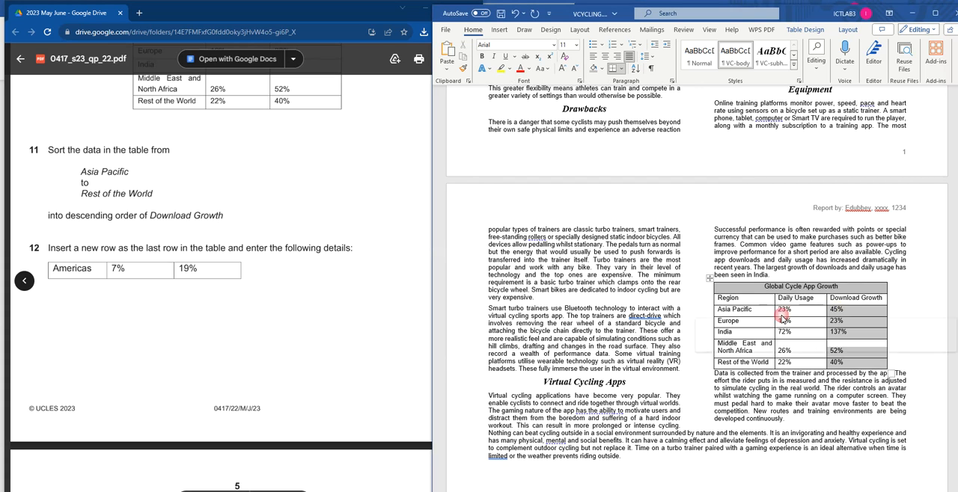
{"action": "left_click", "coordinate": [636, 68]}
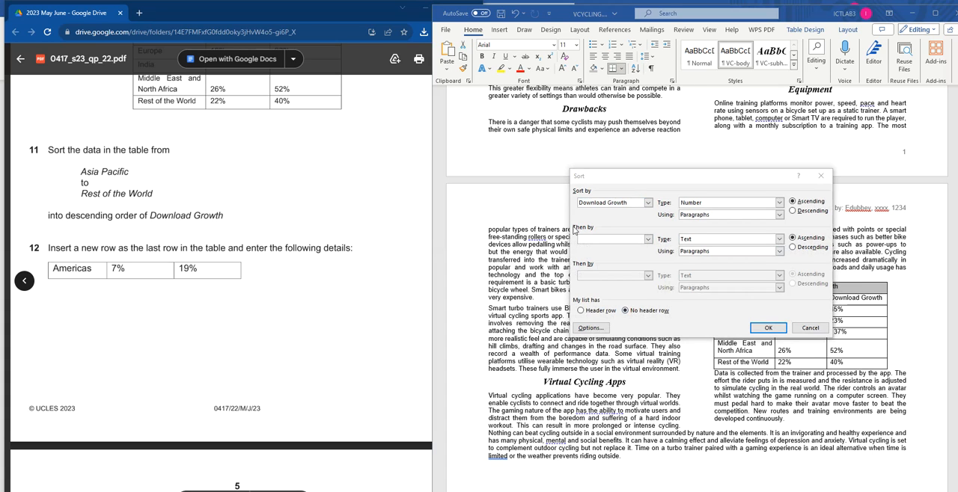
{"action": "left_click", "coordinate": [648, 203]}
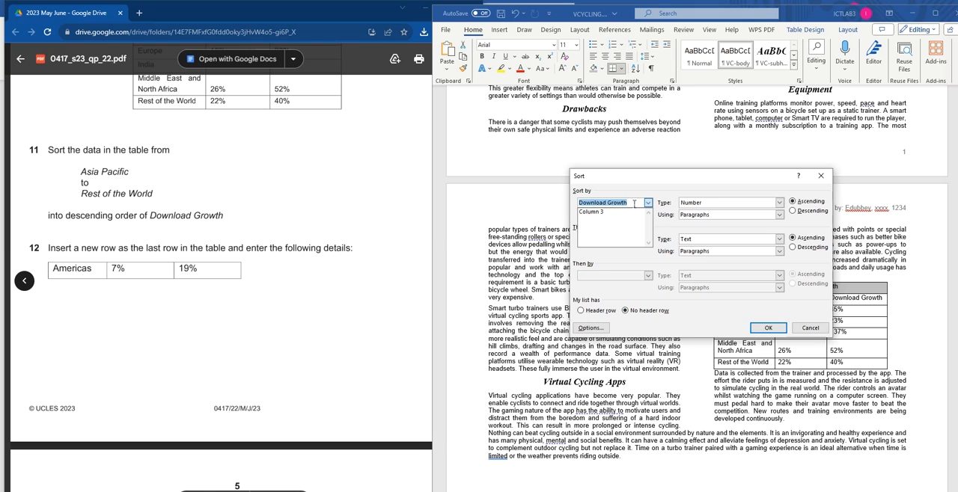
{"action": "left_click", "coordinate": [719, 206]}
{"action": "left_click", "coordinate": [822, 177]}
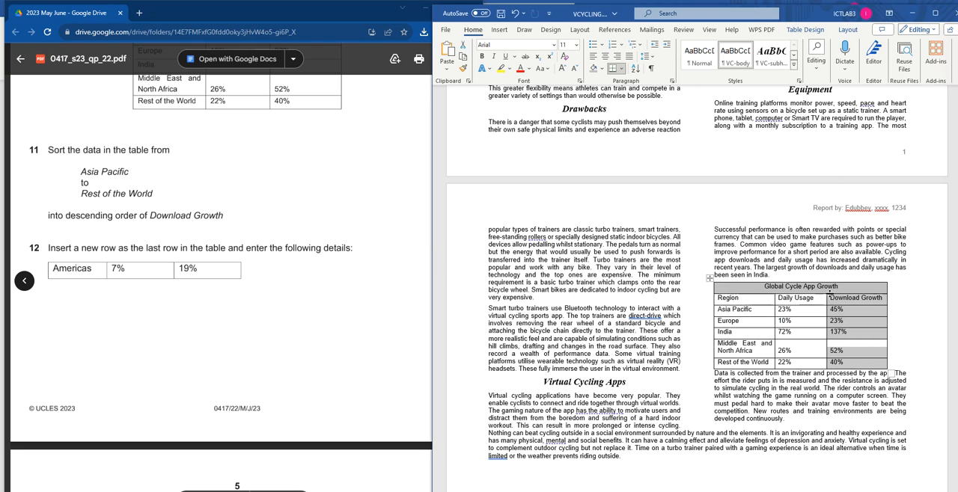
Step: Try to sort only the table's Download Growth percentages as numbers in descending order
{"action": "mouse_move", "coordinate": [837, 309]}
{"action": "left_mouse_down"}
{"action": "mouse_move", "coordinate": [842, 355]}
{"action": "mouse_move", "coordinate": [843, 303]}
{"action": "left_mouse_up"}
{"action": "left_click", "coordinate": [638, 69]}
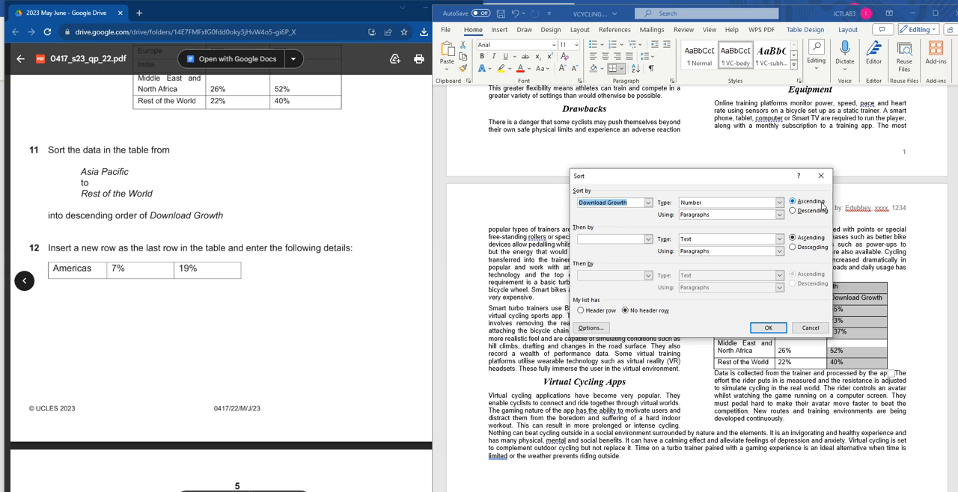
{"action": "left_click", "coordinate": [792, 212]}
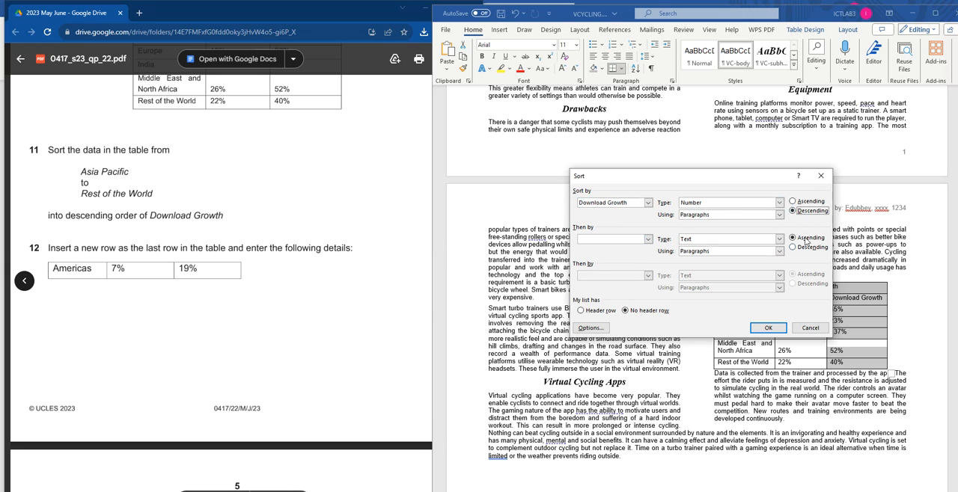
{"action": "left_click", "coordinate": [769, 329]}
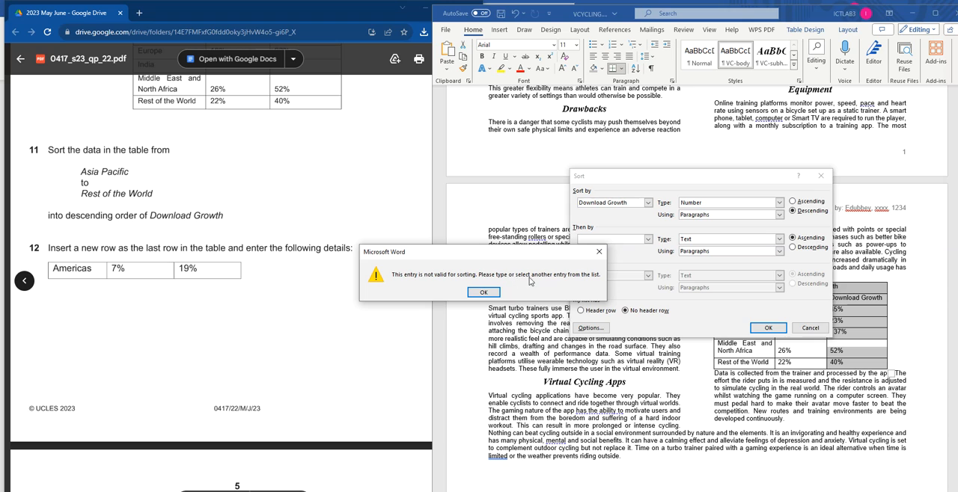
{"action": "left_click", "coordinate": [483, 293]}
{"action": "left_click", "coordinate": [770, 327]}
{"action": "left_click", "coordinate": [825, 177]}
{"action": "left_click", "coordinate": [483, 293]}
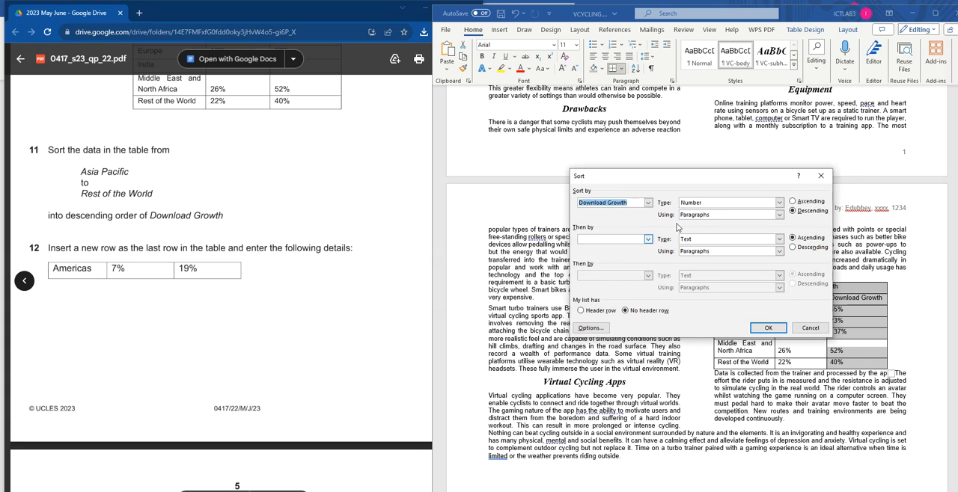
{"action": "left_click", "coordinate": [820, 175]}
Step: Try to sort the table from the Region heading row down by Column 3 as numbers in descending order, and undo that sort
{"action": "left_click_drag", "start_coordinate": [719, 297], "coordinate": [843, 362]}
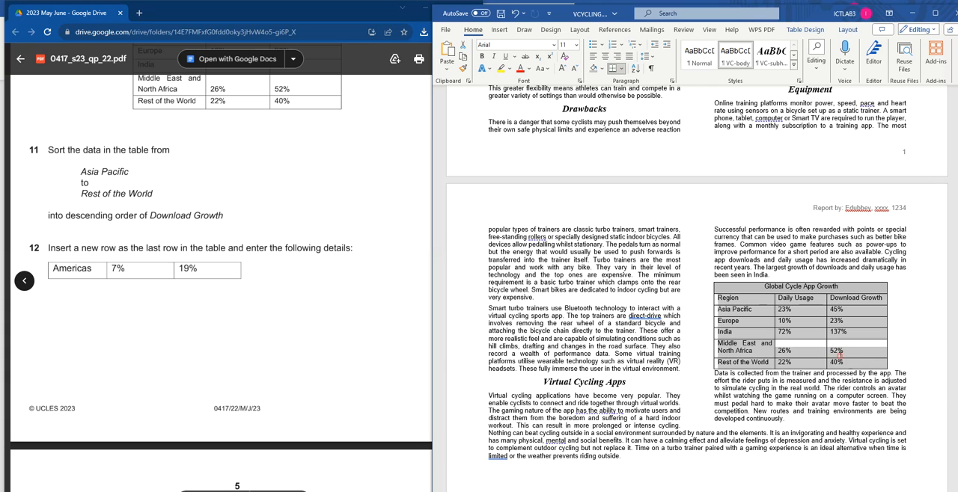
{"action": "left_click", "coordinate": [634, 69]}
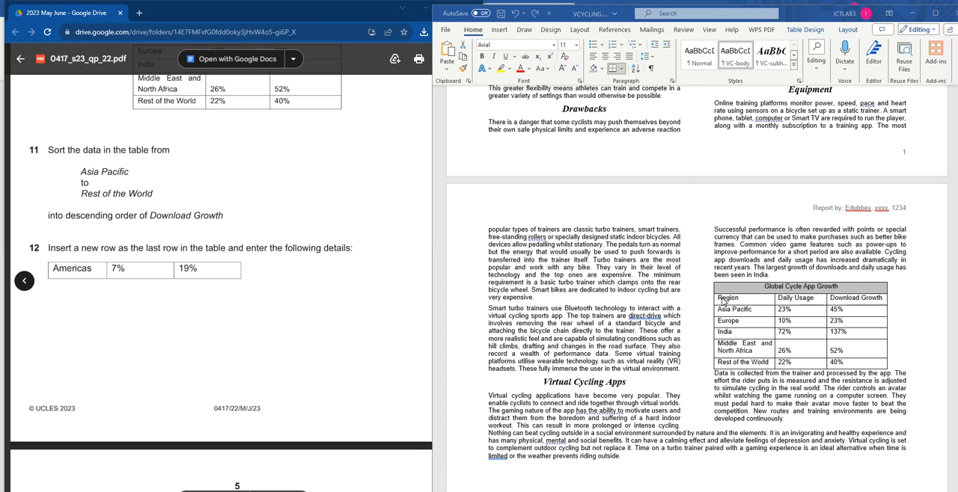
{"action": "left_click", "coordinate": [722, 299]}
{"action": "left_click", "coordinate": [634, 69]}
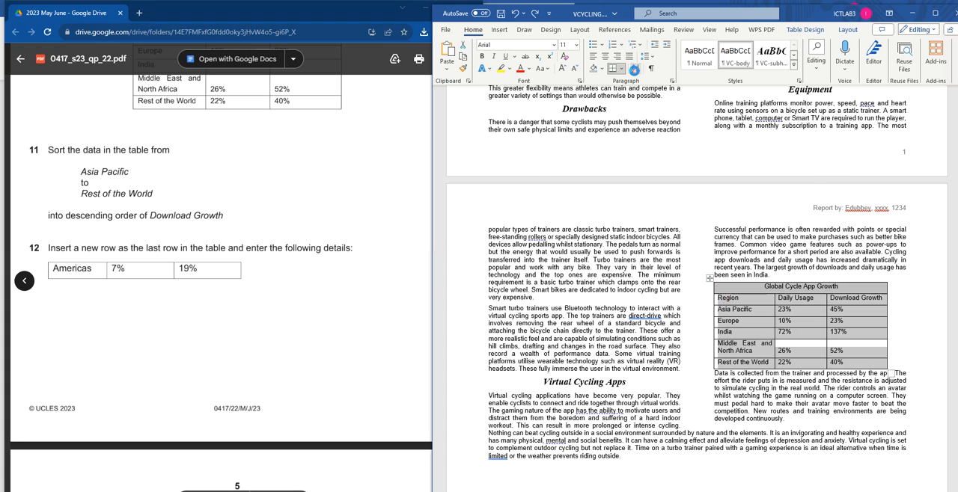
{"action": "left_click", "coordinate": [648, 203]}
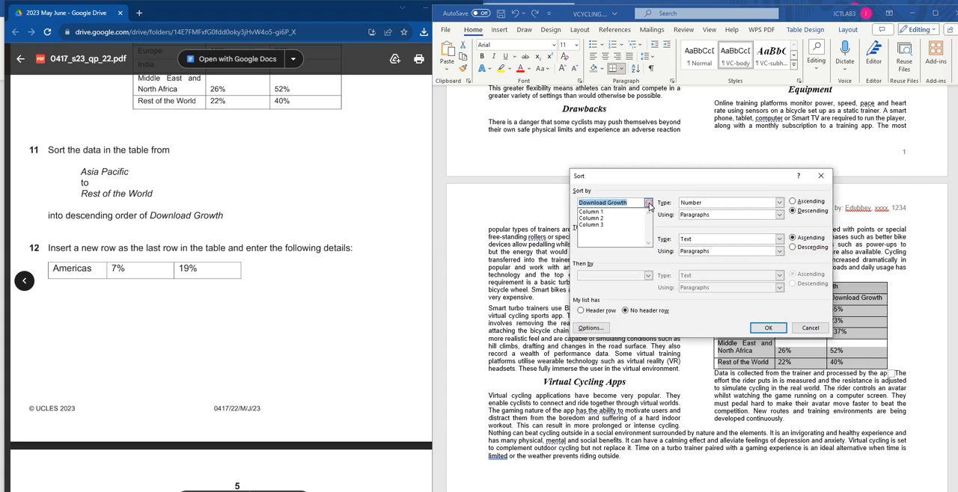
{"action": "left_click", "coordinate": [591, 225]}
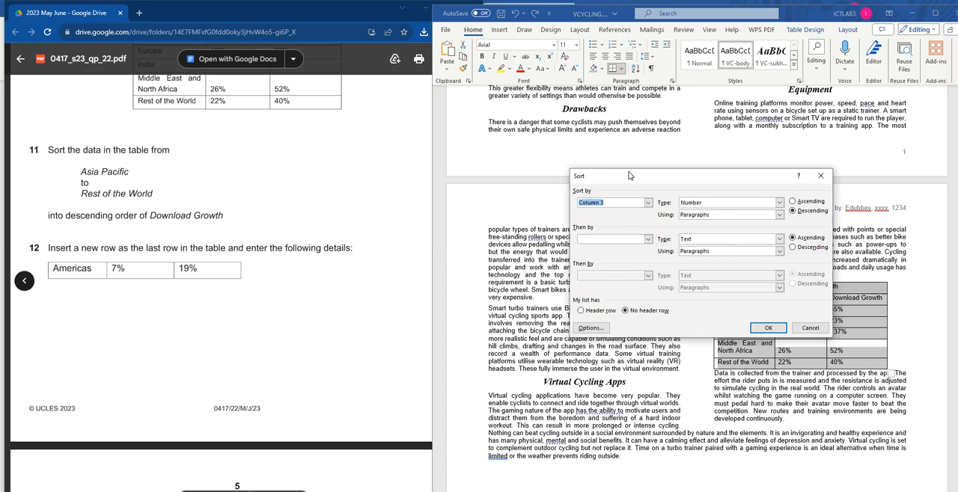
{"action": "left_click_drag", "start_coordinate": [628, 176], "coordinate": [525, 176]}
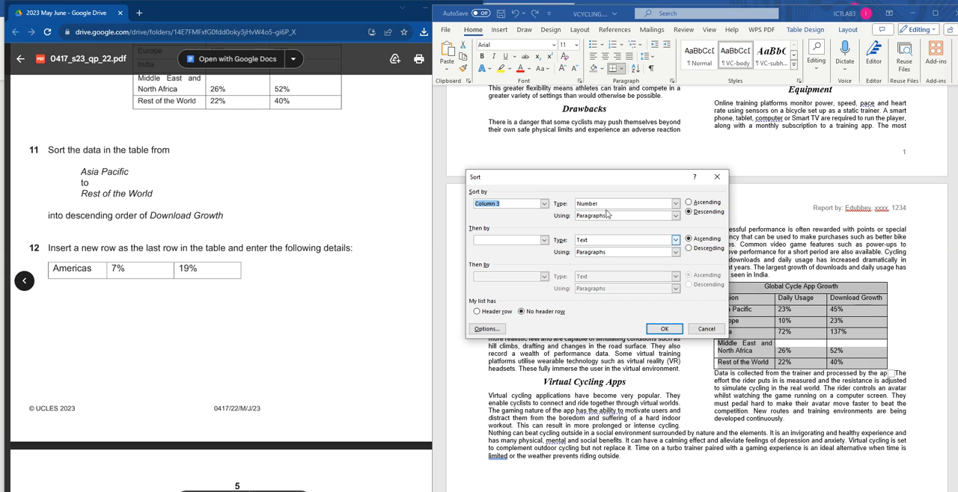
{"action": "left_click", "coordinate": [689, 211]}
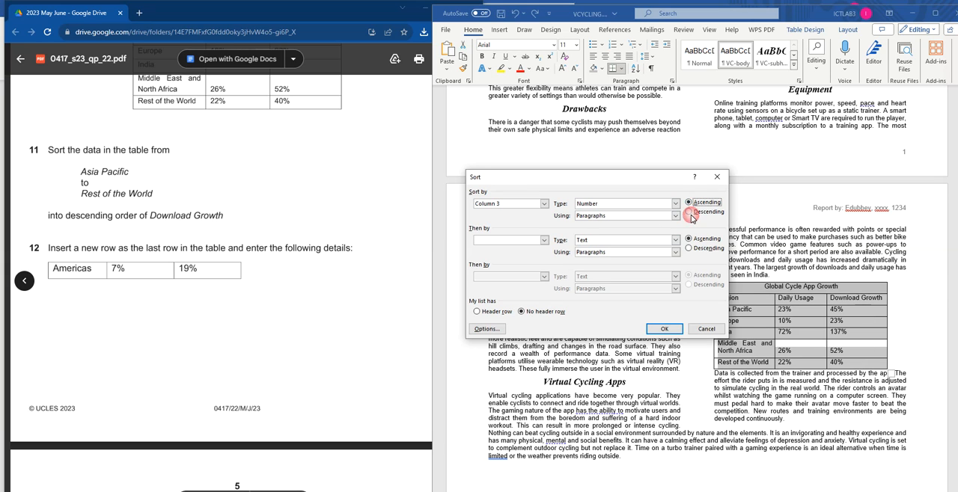
{"action": "left_click", "coordinate": [667, 329]}
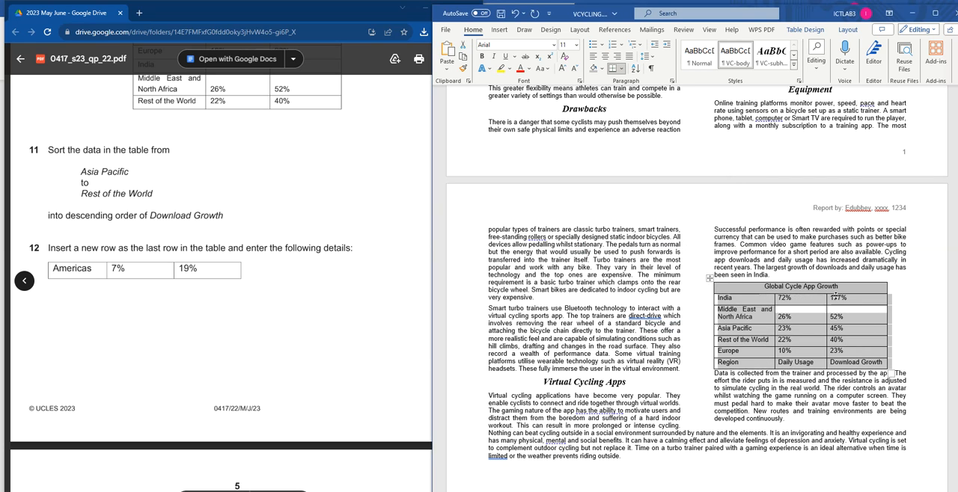
{"action": "left_click", "coordinate": [833, 301]}
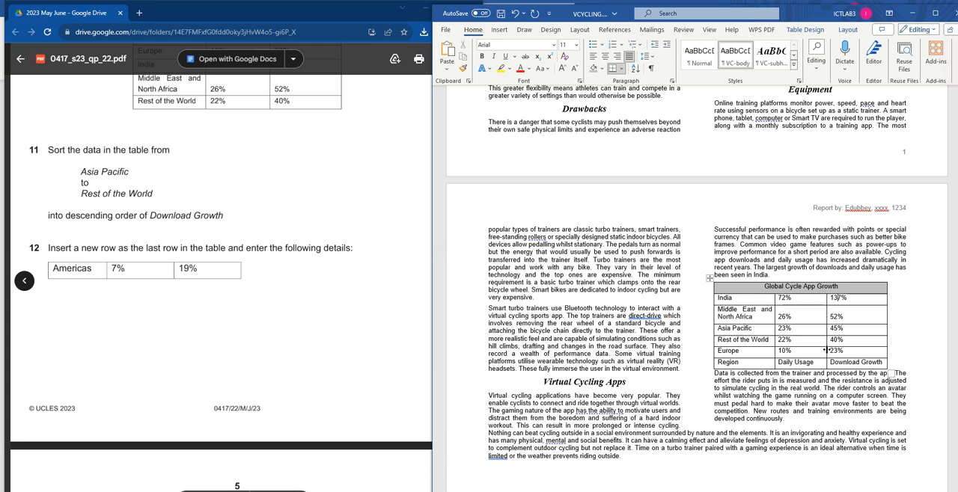
{"action": "key", "text": "ctrl+z"}
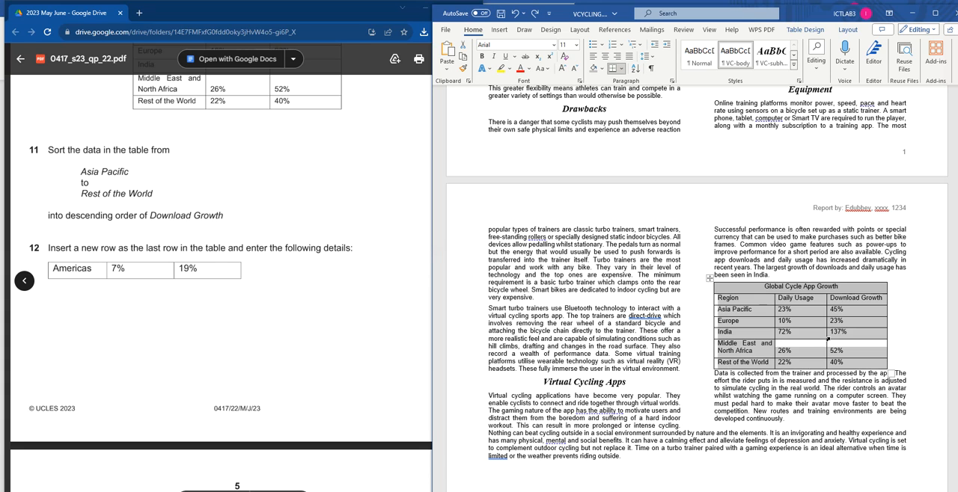
Step: Sort only the table rows from Asia Pacific to Rest of the World by Column 3 as numbers in descending order
{"action": "left_click", "coordinate": [741, 319]}
{"action": "left_click_drag", "start_coordinate": [720, 309], "coordinate": [853, 363]}
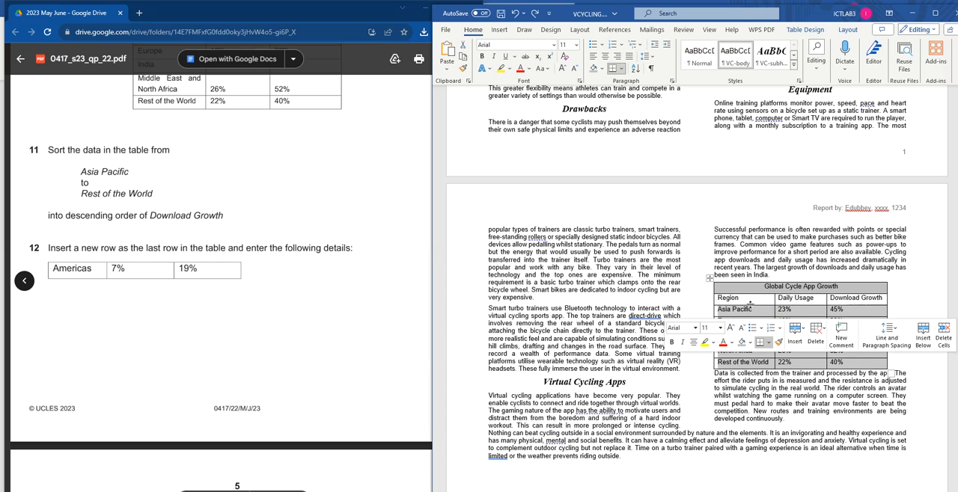
{"action": "left_click", "coordinate": [635, 68]}
{"action": "left_click", "coordinate": [543, 207]}
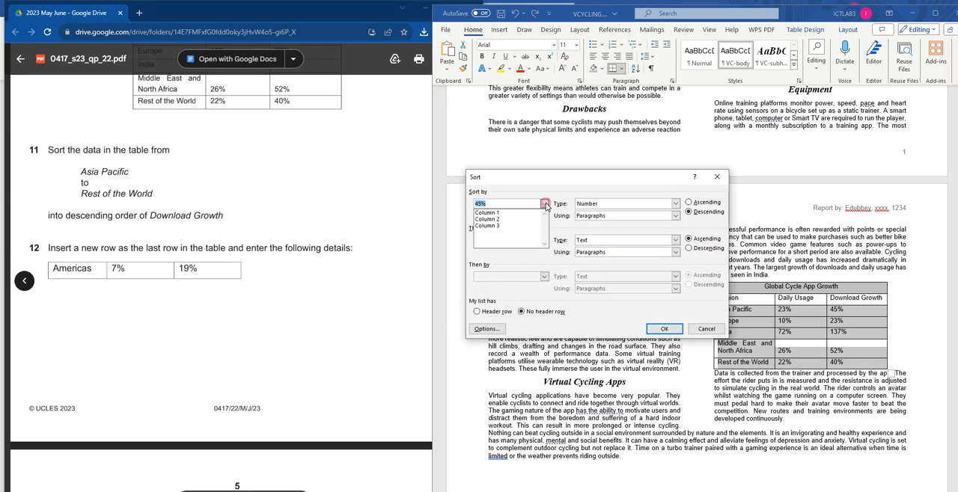
{"action": "left_click", "coordinate": [494, 226]}
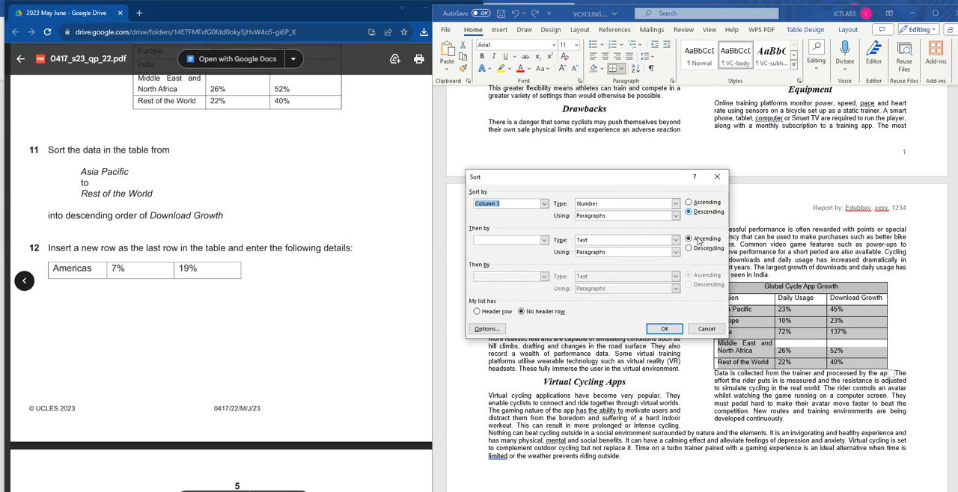
{"action": "left_click", "coordinate": [664, 329]}
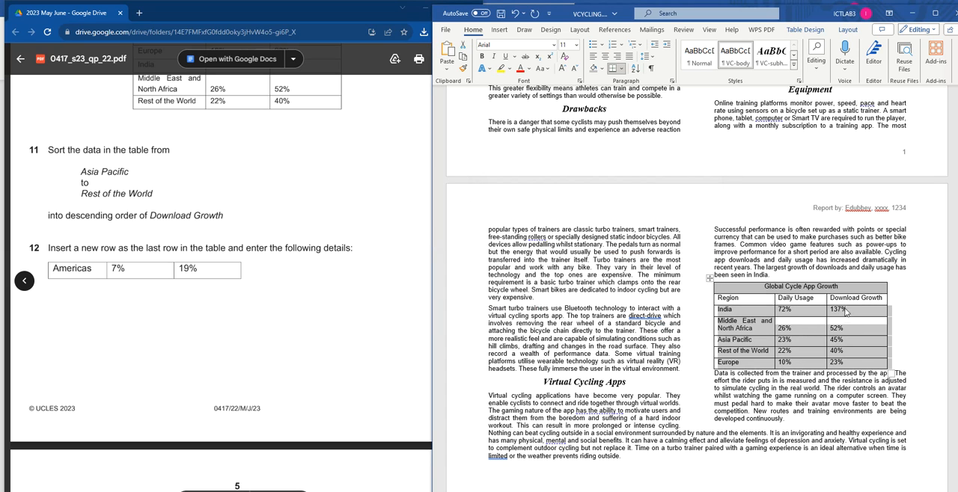
Step: Add a new last row to the table below Europe and enter Americas in its Region cell
{"action": "left_click", "coordinate": [107, 214]}
{"action": "scroll", "coordinate": [108, 214], "scroll_direction": "down", "scroll_amount": 2}
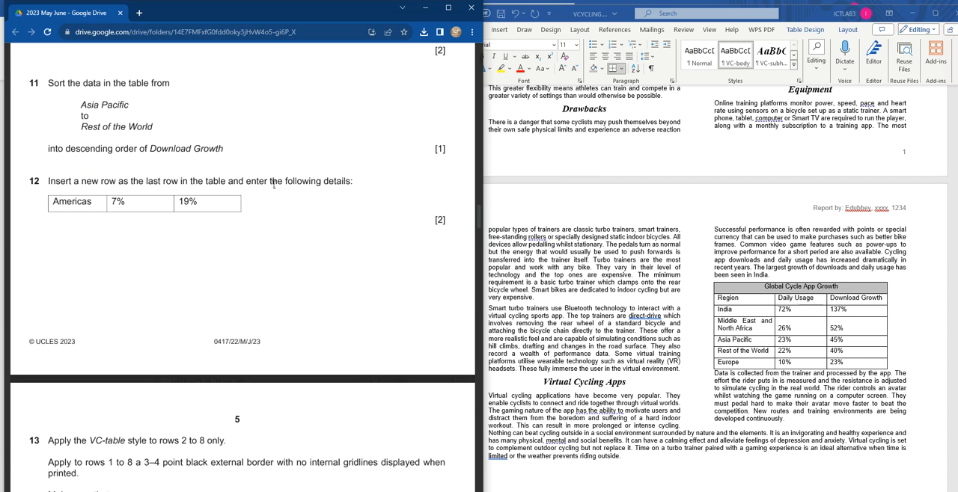
{"action": "left_click", "coordinate": [855, 364]}
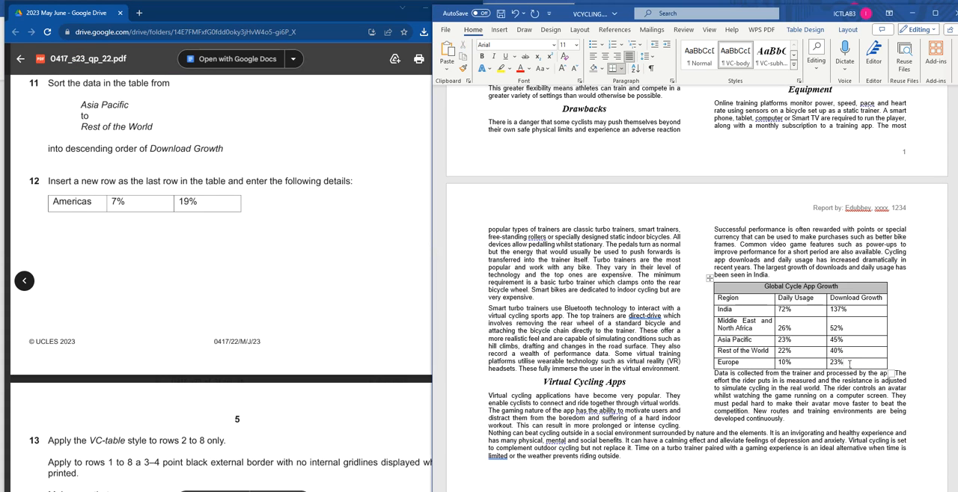
{"action": "key", "text": "Tab"}
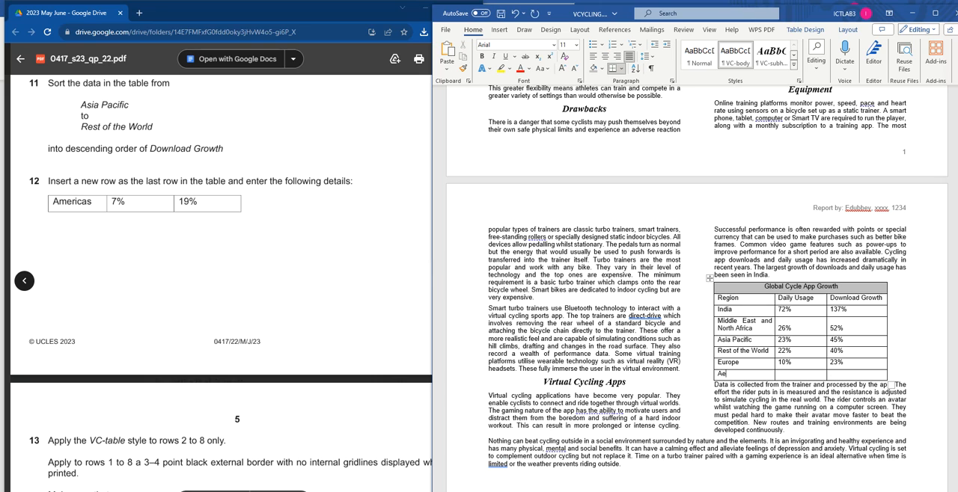
{"action": "type", "text": "Americas"}
{"action": "key", "text": "Tab"}
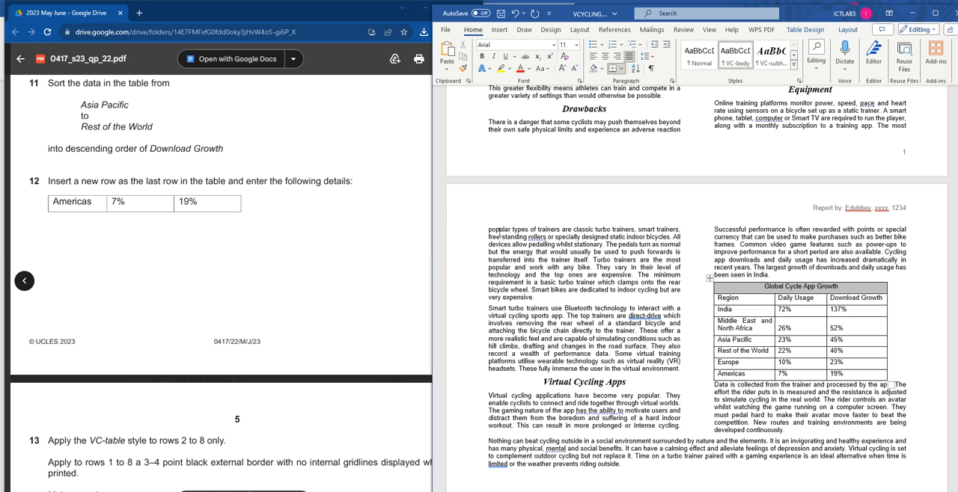
Step: Apply the VC-table style to table rows 2 to 8, from the Region heading row through Americas
{"action": "scroll", "coordinate": [201, 271], "scroll_direction": "down", "scroll_amount": 5}
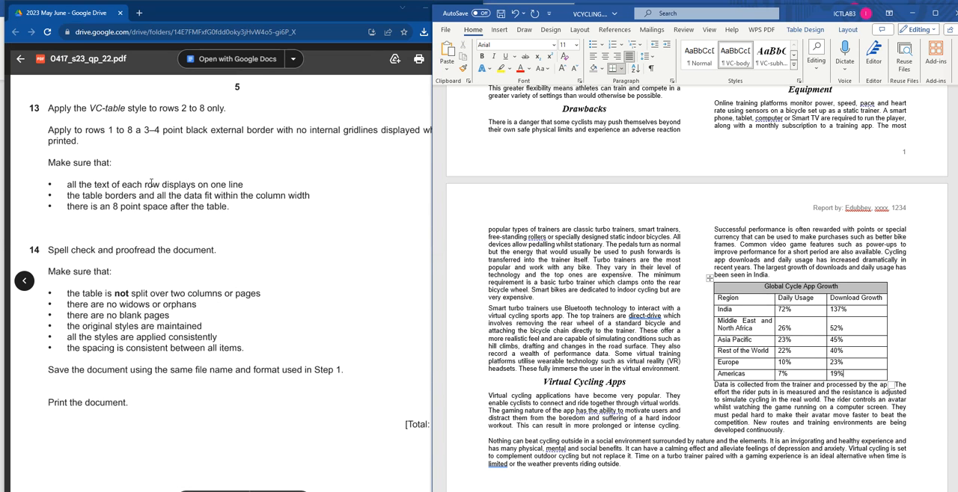
{"action": "scroll", "coordinate": [146, 185], "scroll_direction": "up", "scroll_amount": 2}
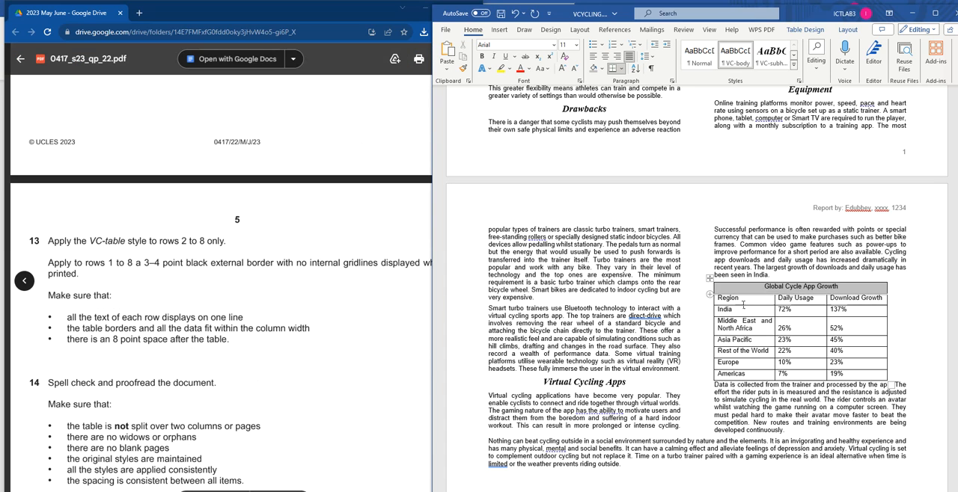
{"action": "mouse_move", "coordinate": [720, 297]}
{"action": "left_mouse_down"}
{"action": "mouse_move", "coordinate": [831, 352]}
{"action": "mouse_move", "coordinate": [841, 375]}
{"action": "left_mouse_up"}
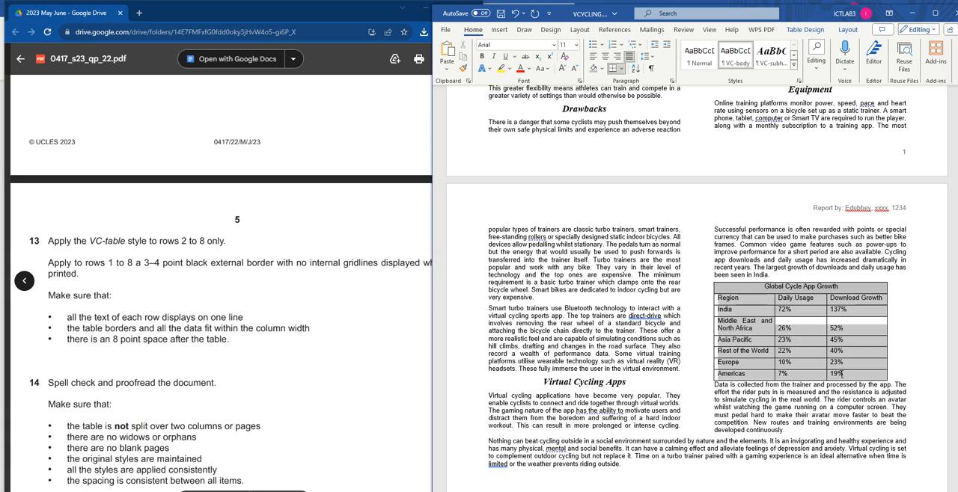
{"action": "left_click", "coordinate": [794, 65]}
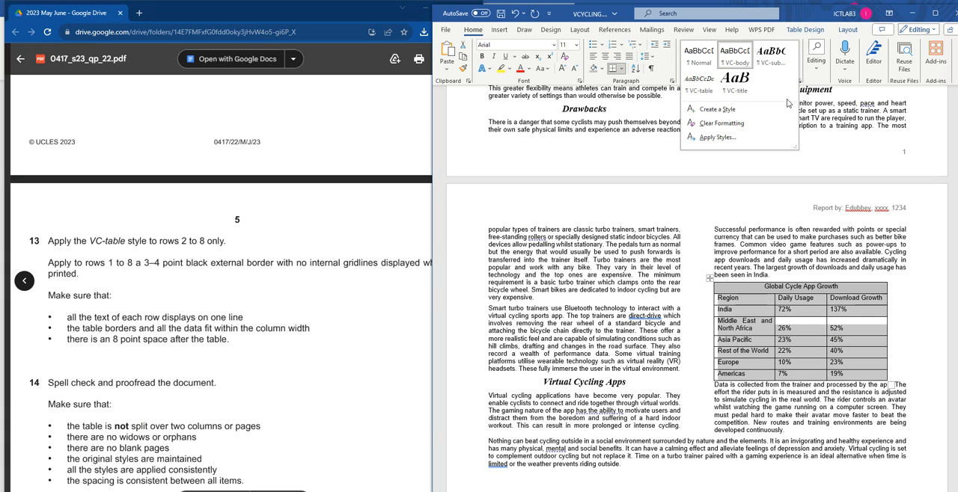
{"action": "left_click", "coordinate": [697, 84]}
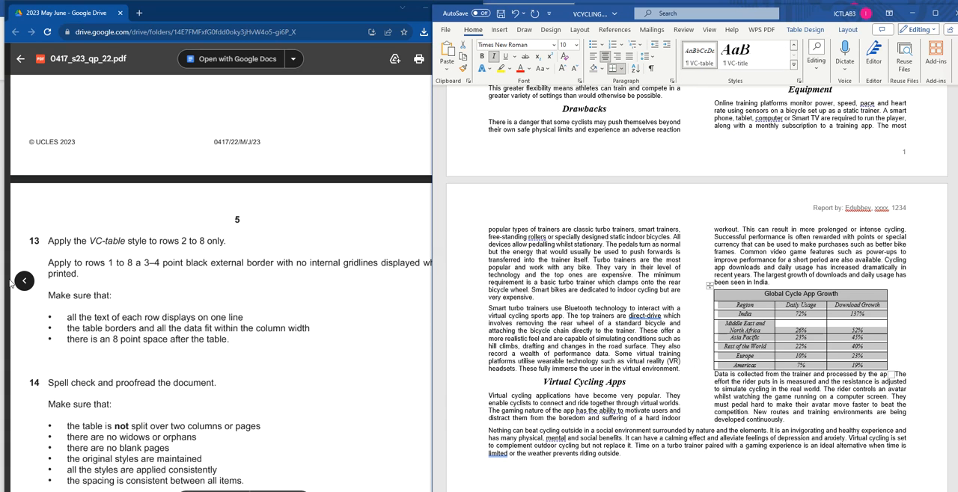
Step: Widen the table's Region column to fit its contents so Middle East and North Africa displays on one line
{"action": "scroll", "coordinate": [101, 271], "scroll_direction": "down", "scroll_amount": 1}
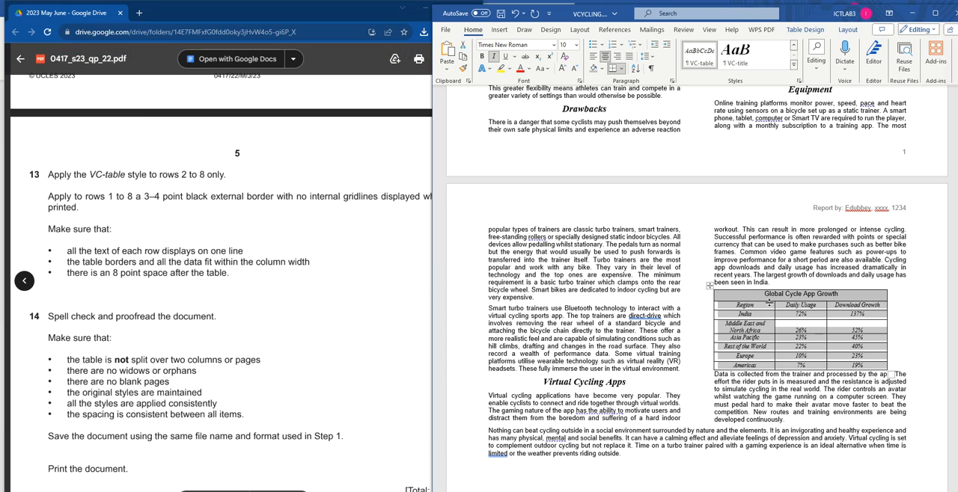
{"action": "left_click", "coordinate": [761, 332]}
{"action": "left_click_drag", "start_coordinate": [727, 326], "coordinate": [763, 330]}
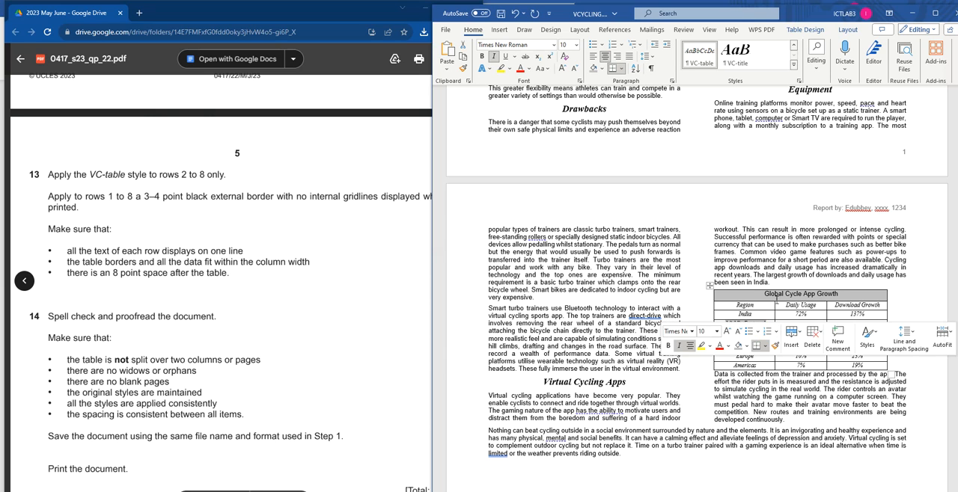
{"action": "left_click", "coordinate": [766, 295]}
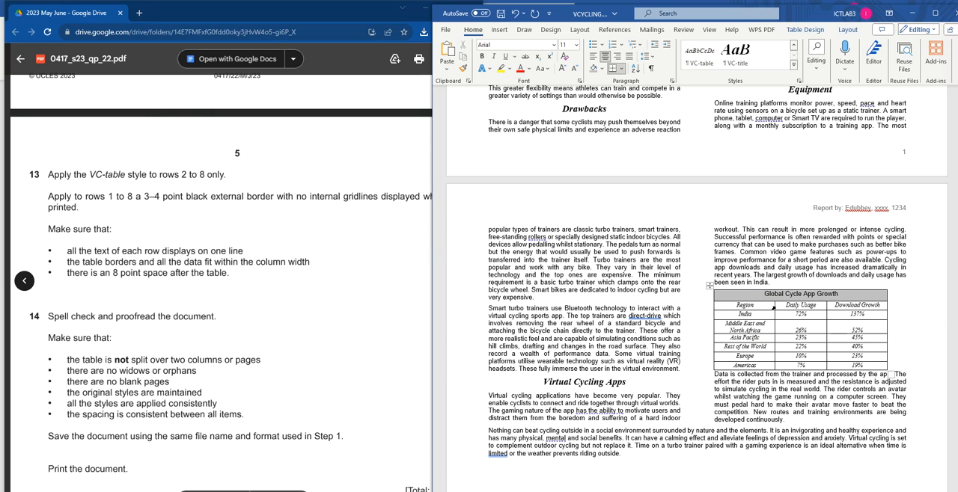
{"action": "double_click", "coordinate": [773, 308]}
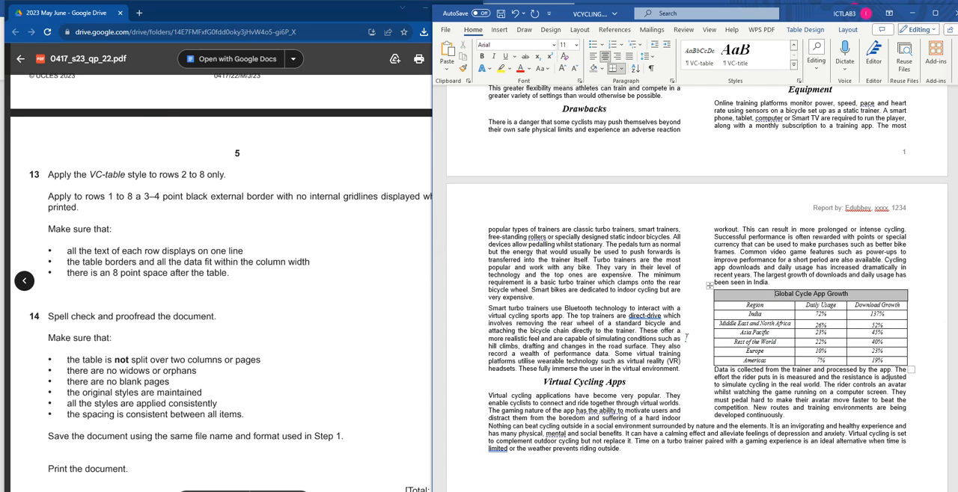
Step: Select the whole Global Cycle App Growth table and fit it to the text column width with AutoFit Window
{"action": "left_click_drag", "start_coordinate": [72, 262], "coordinate": [300, 265]}
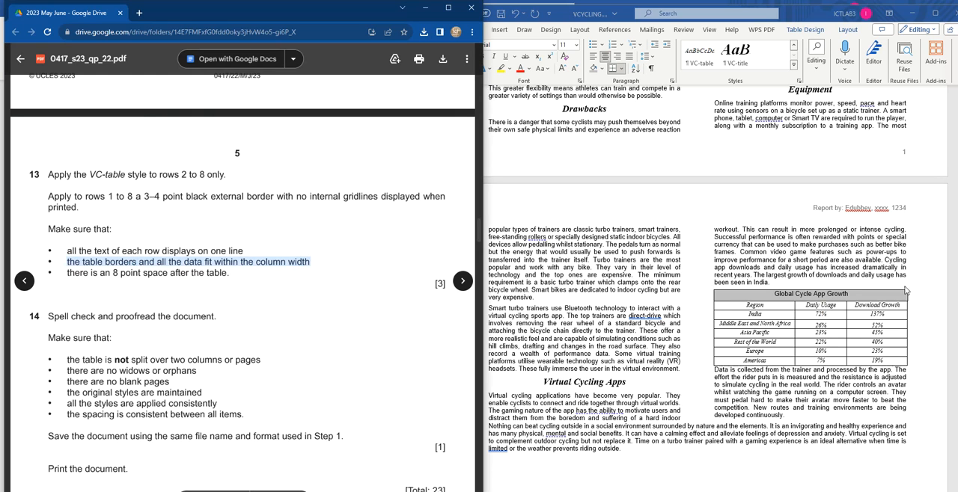
{"action": "left_click", "coordinate": [726, 306]}
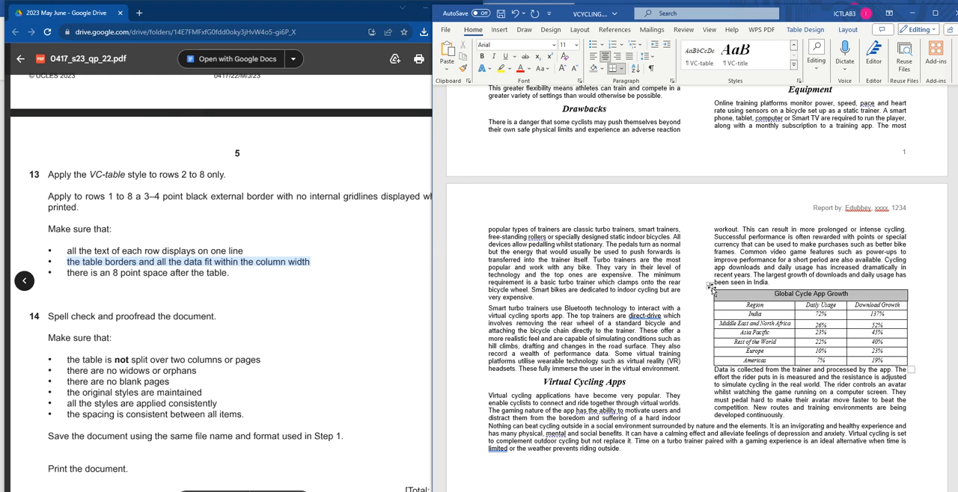
{"action": "left_click", "coordinate": [710, 286]}
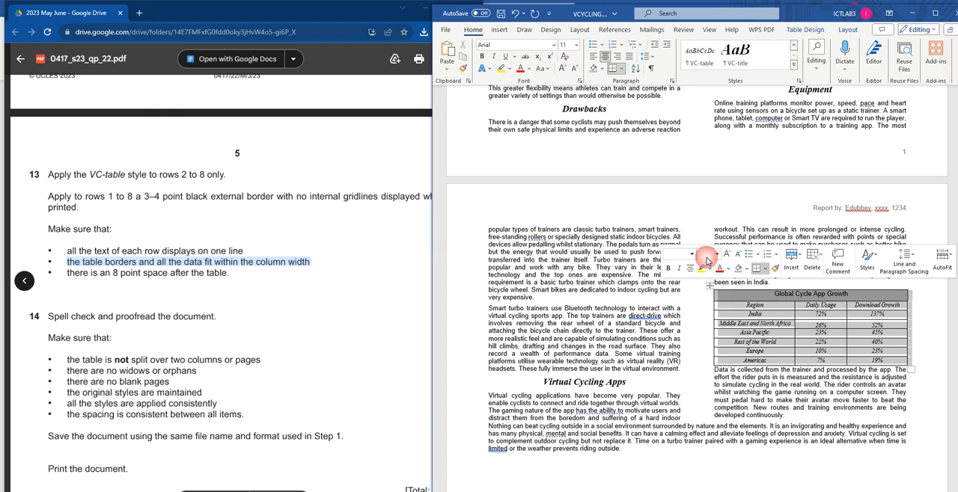
{"action": "left_click", "coordinate": [848, 30]}
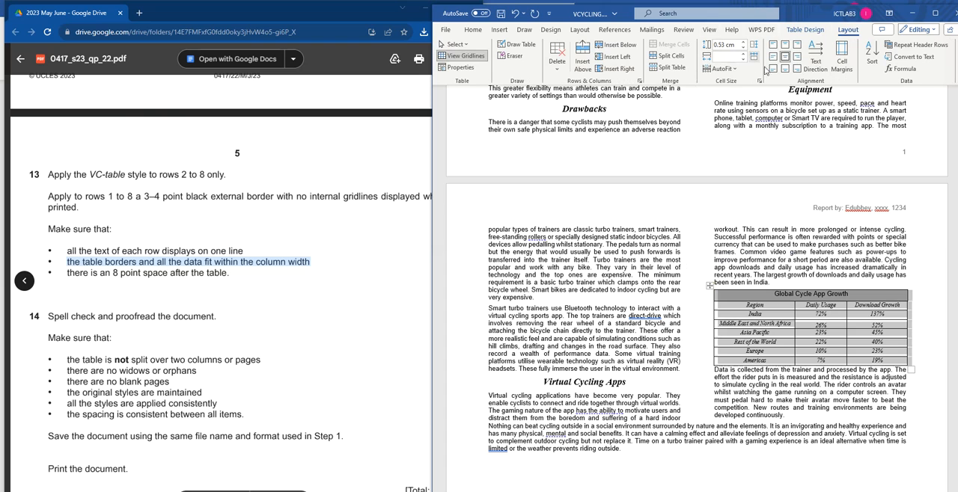
{"action": "left_click", "coordinate": [806, 31]}
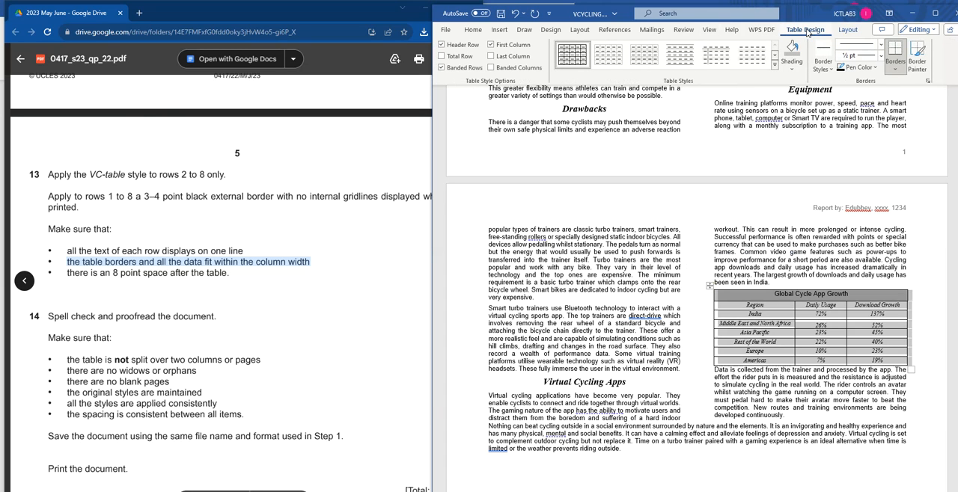
{"action": "left_click", "coordinate": [847, 30]}
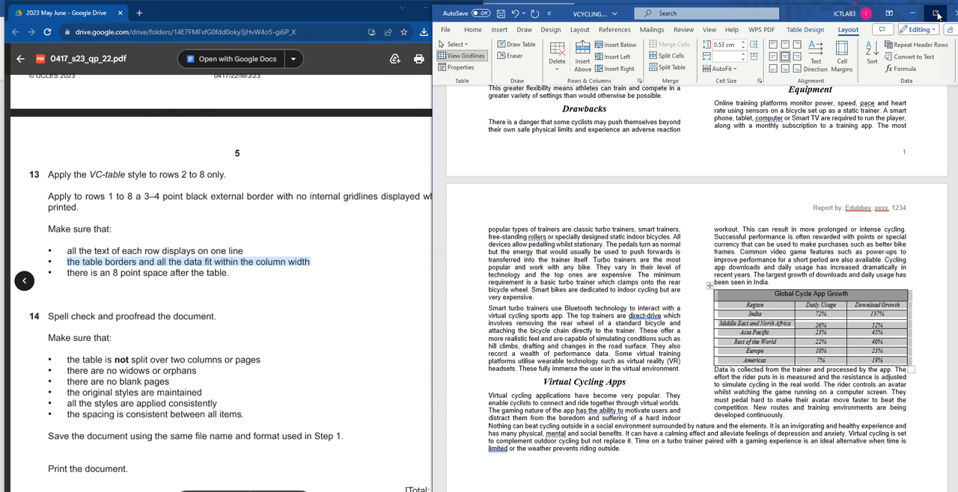
{"action": "left_click", "coordinate": [936, 14]}
{"action": "left_click", "coordinate": [335, 60]}
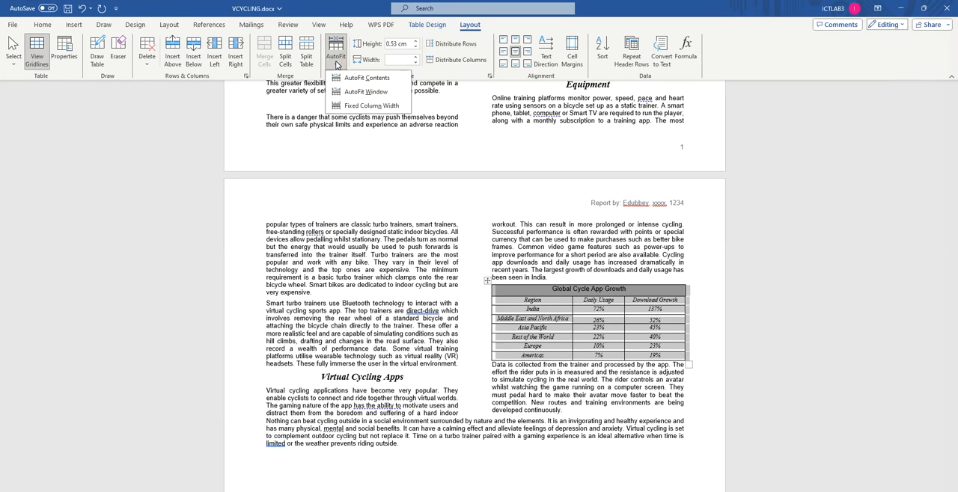
{"action": "left_click", "coordinate": [373, 93]}
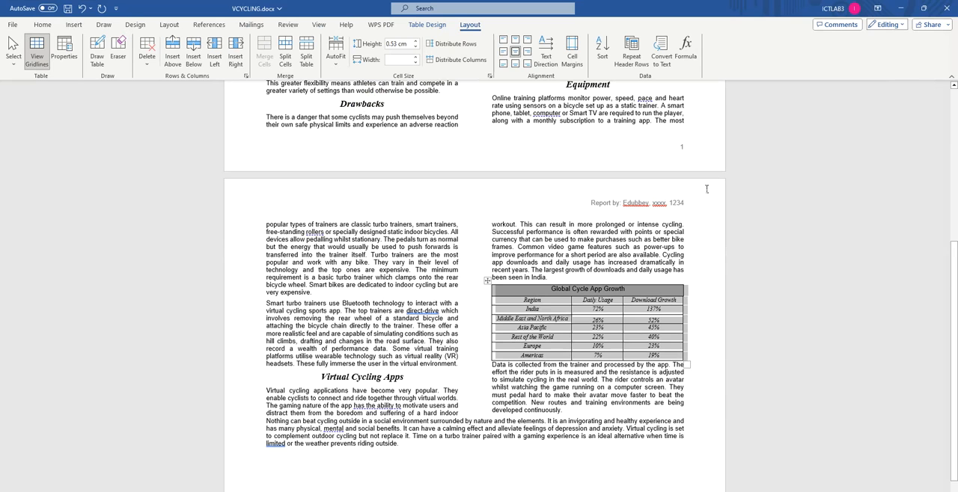
{"action": "left_click", "coordinate": [926, 10]}
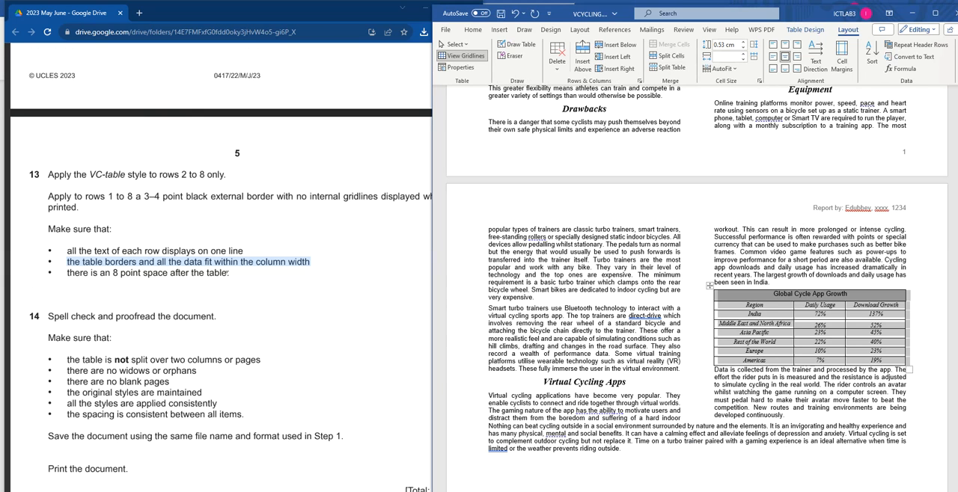
Step: Try to add paragraph spacing after the text in the table's Americas row, and undo that change
{"action": "left_click", "coordinate": [754, 384]}
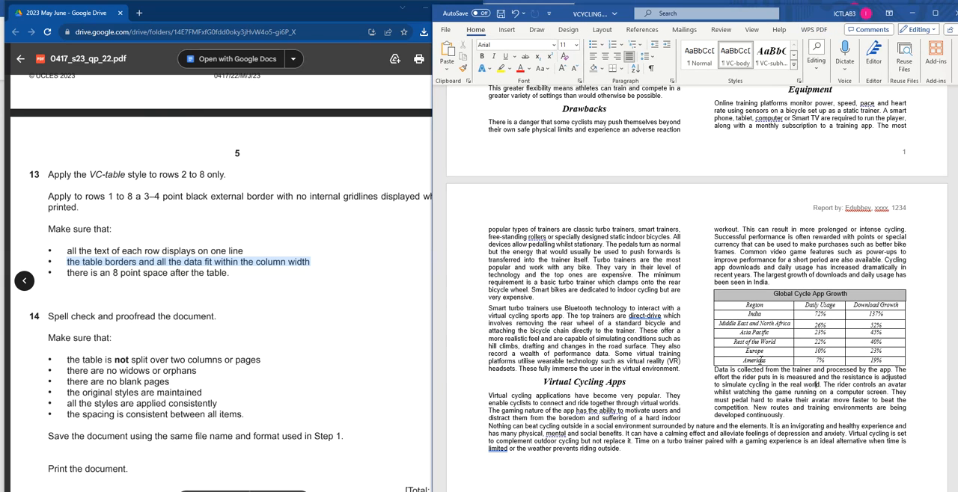
{"action": "left_click_drag", "start_coordinate": [776, 361], "coordinate": [883, 363]}
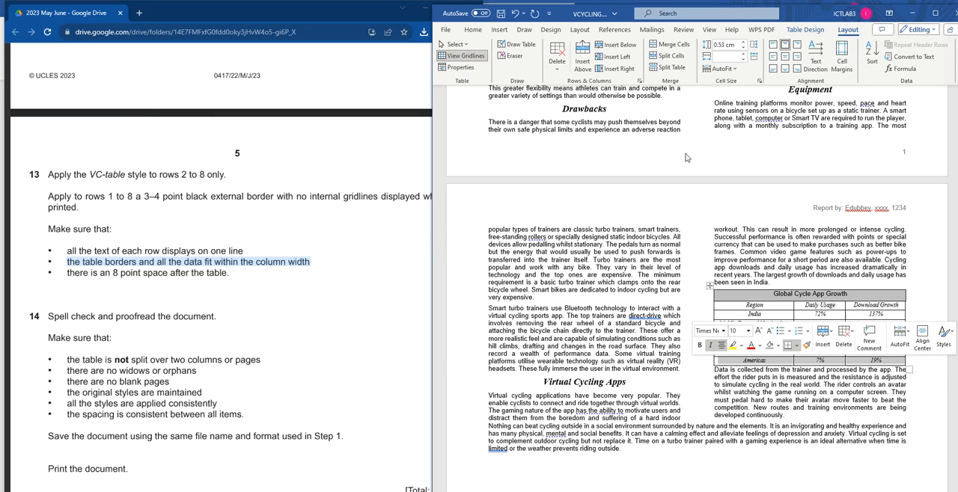
{"action": "double_click", "coordinate": [800, 20]}
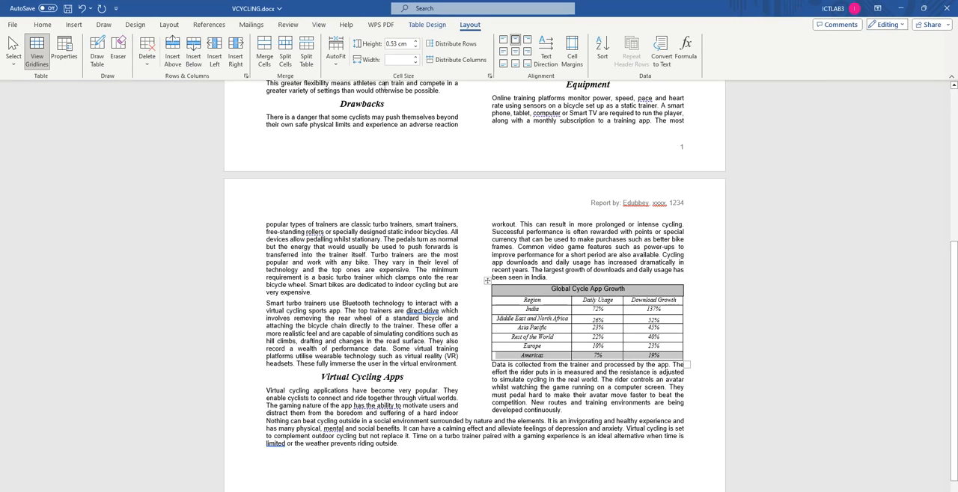
{"action": "left_click", "coordinate": [42, 25]}
{"action": "left_click", "coordinate": [348, 75]}
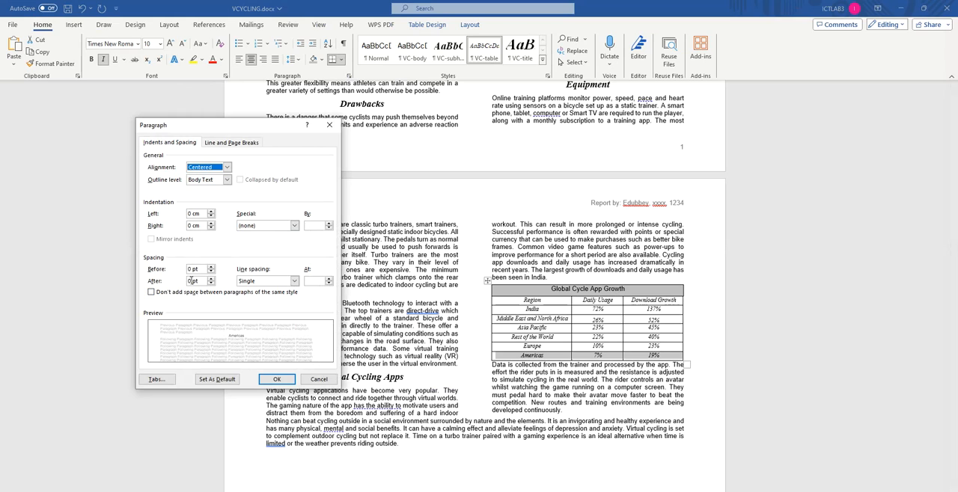
{"action": "double_click", "coordinate": [190, 280]}
{"action": "left_click", "coordinate": [276, 379]}
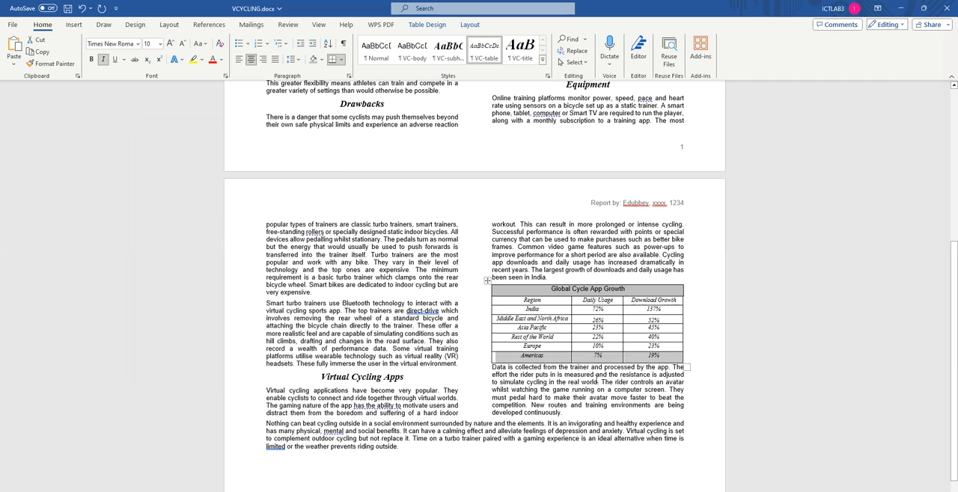
{"action": "left_click", "coordinate": [558, 383]}
{"action": "key", "text": "ctrl+z"}
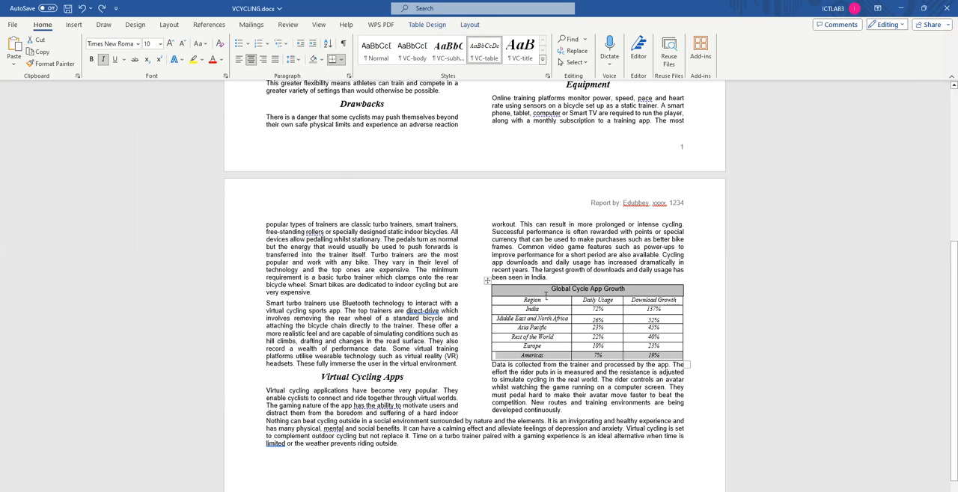
Step: Set the spacing before the paragraph starting "Data is collected from the trainer" below the table to 8 pt
{"action": "left_click", "coordinate": [509, 374]}
{"action": "left_click_drag", "start_coordinate": [493, 364], "coordinate": [590, 364]}
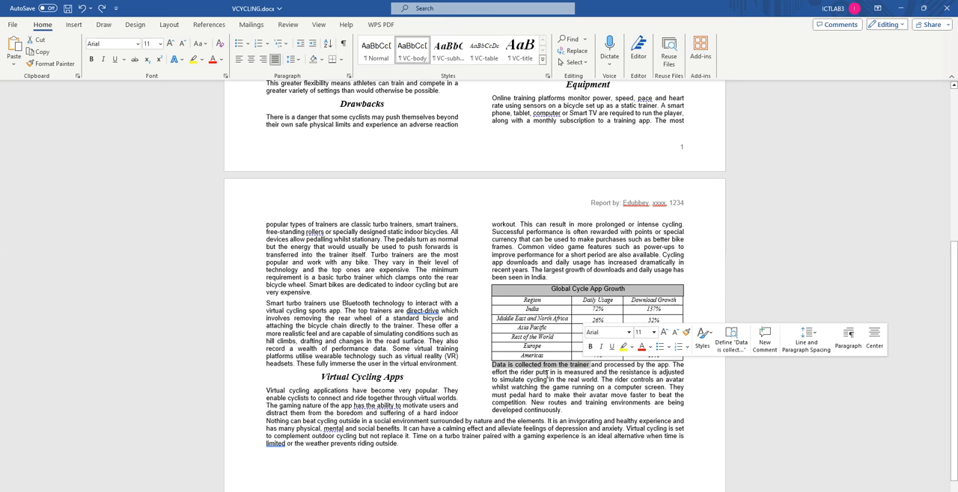
{"action": "left_click", "coordinate": [348, 75]}
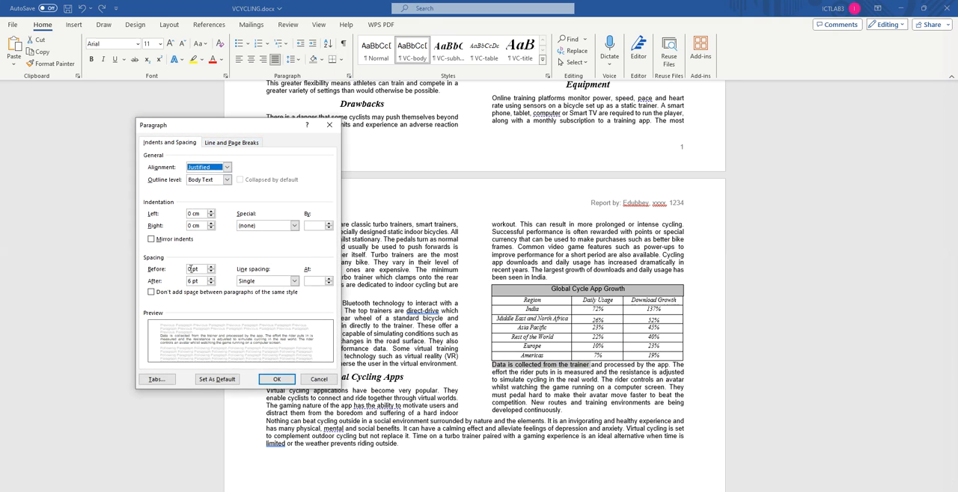
{"action": "double_click", "coordinate": [192, 269]}
{"action": "type", "text": "8"}
{"action": "left_click", "coordinate": [276, 379]}
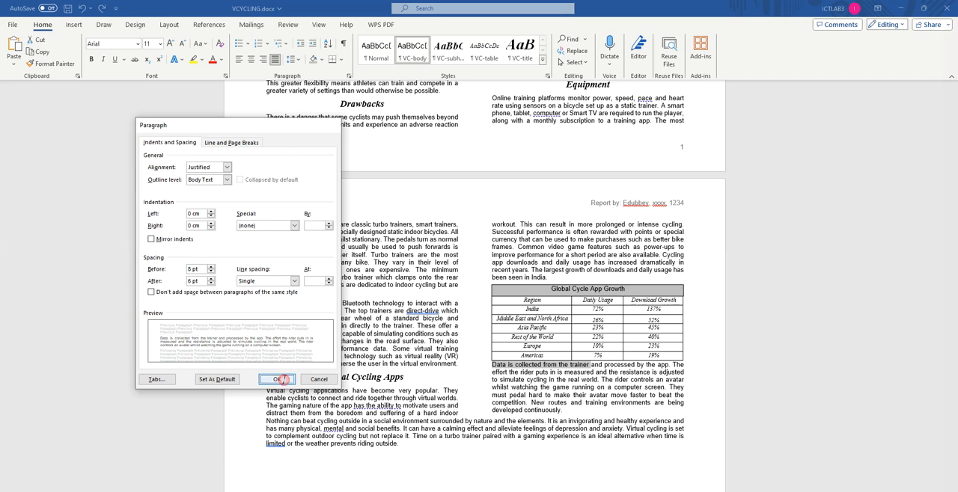
{"action": "left_click", "coordinate": [493, 369]}
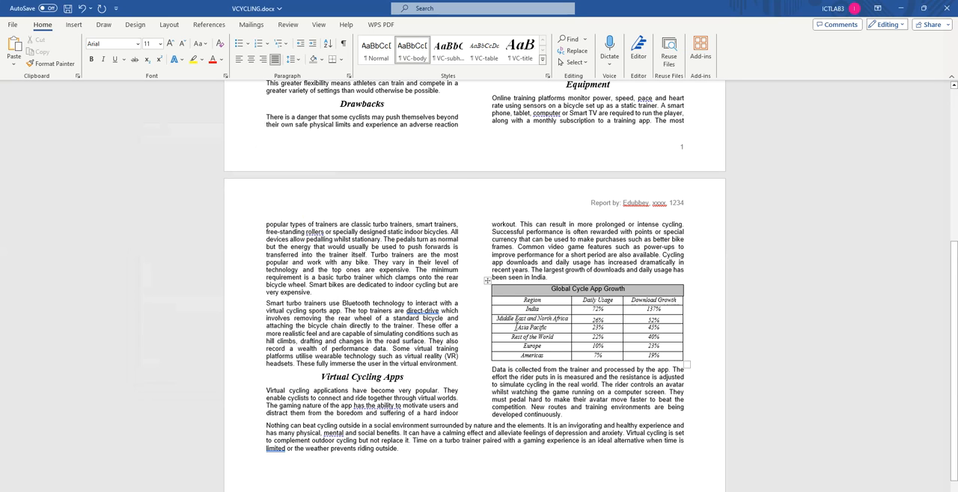
Step: Read question 14 in the exam paper and check both VCYCLING pages for split tables, widows, orphans, blank pages and consistent styles and spacing
{"action": "key", "text": "alt+Tab"}
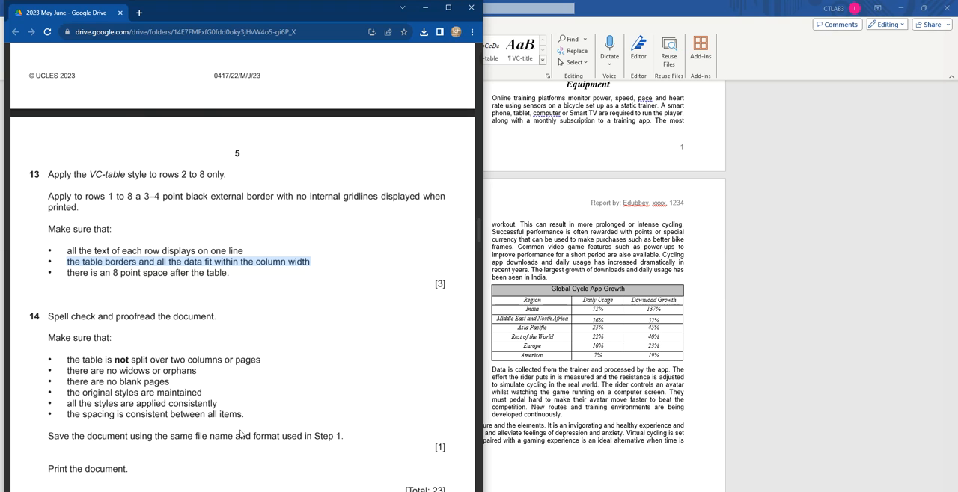
{"action": "scroll", "coordinate": [112, 275], "scroll_direction": "down", "scroll_amount": 2}
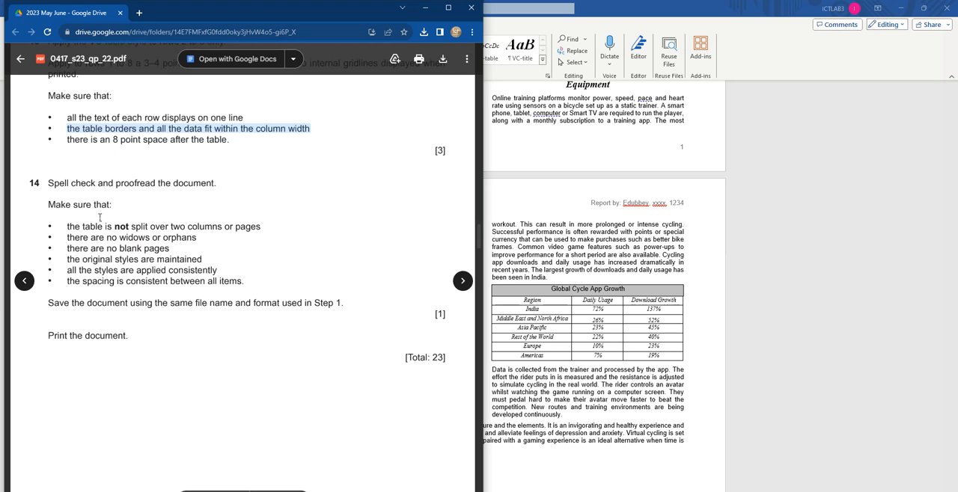
{"action": "left_click_drag", "start_coordinate": [68, 226], "coordinate": [262, 228]}
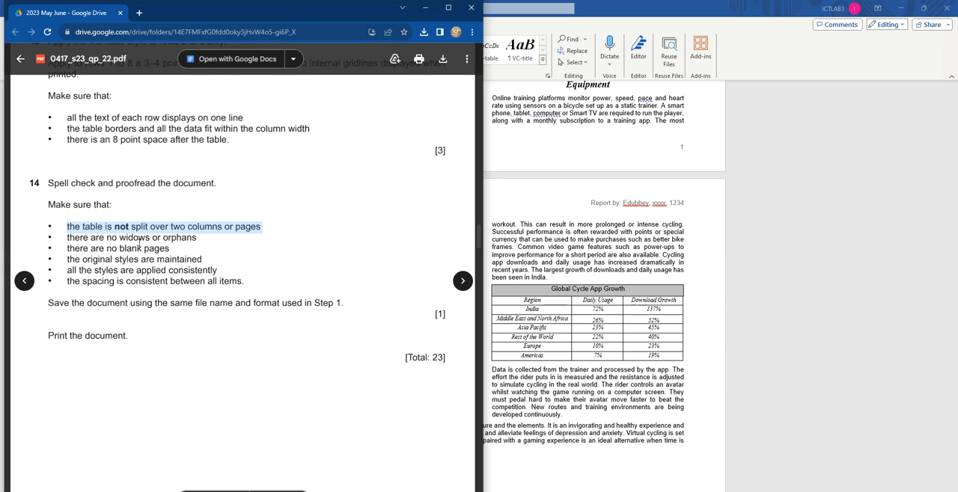
{"action": "left_click", "coordinate": [600, 376]}
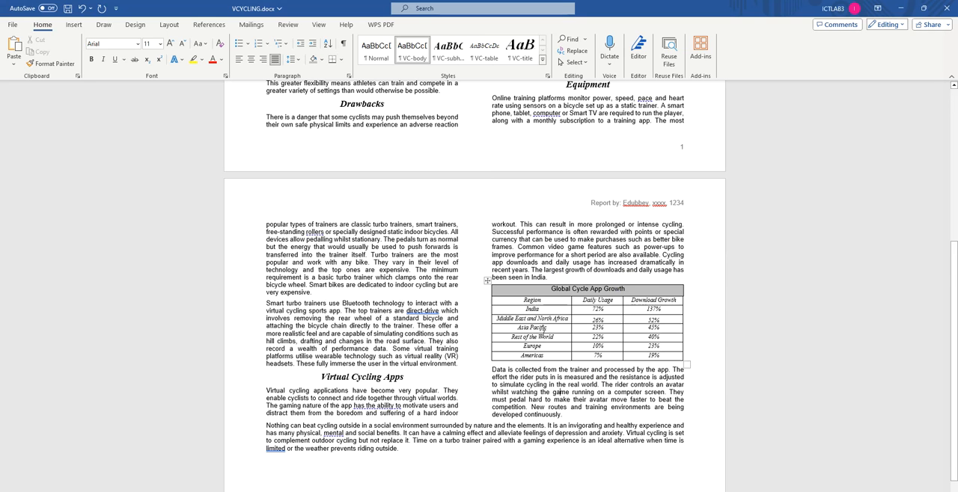
{"action": "scroll", "coordinate": [559, 297], "scroll_direction": "up", "scroll_amount": 5}
{"action": "scroll", "coordinate": [557, 293], "scroll_direction": "up", "scroll_amount": 1}
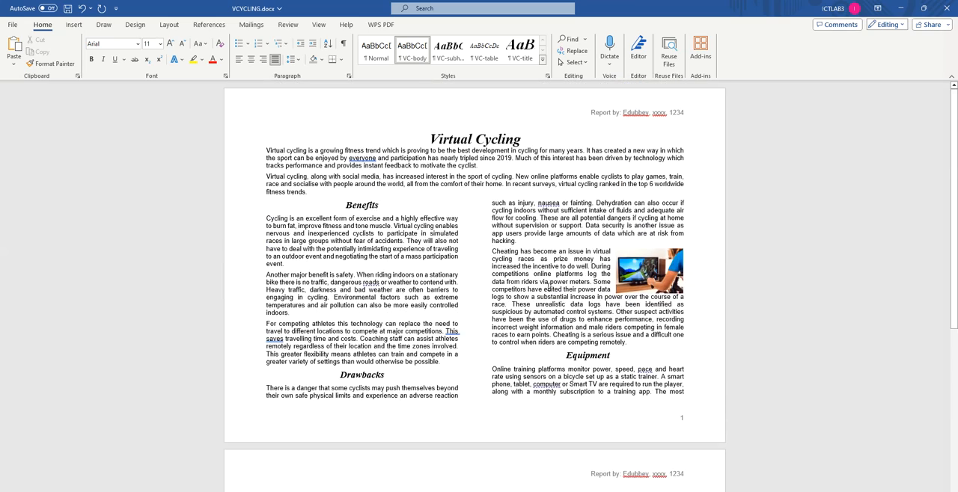
{"action": "scroll", "coordinate": [548, 288], "scroll_direction": "down", "scroll_amount": 7}
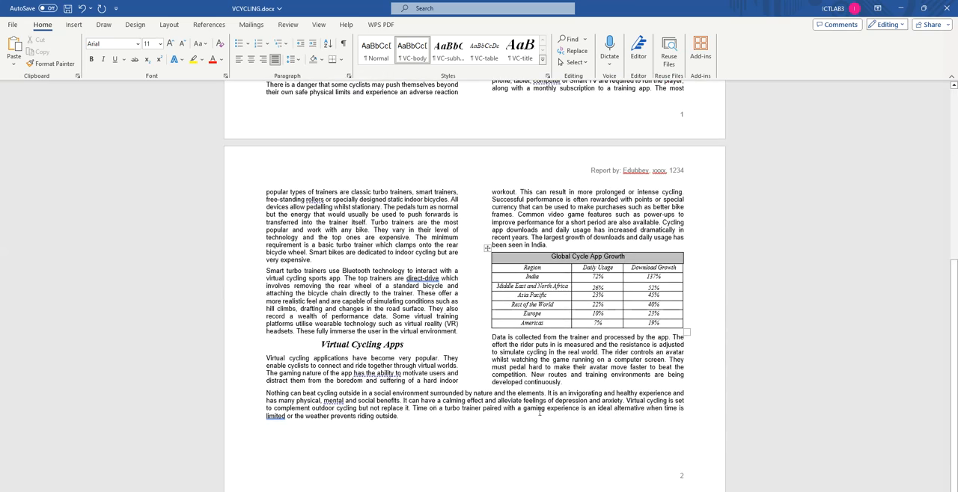
{"action": "key", "text": "alt+Tab"}
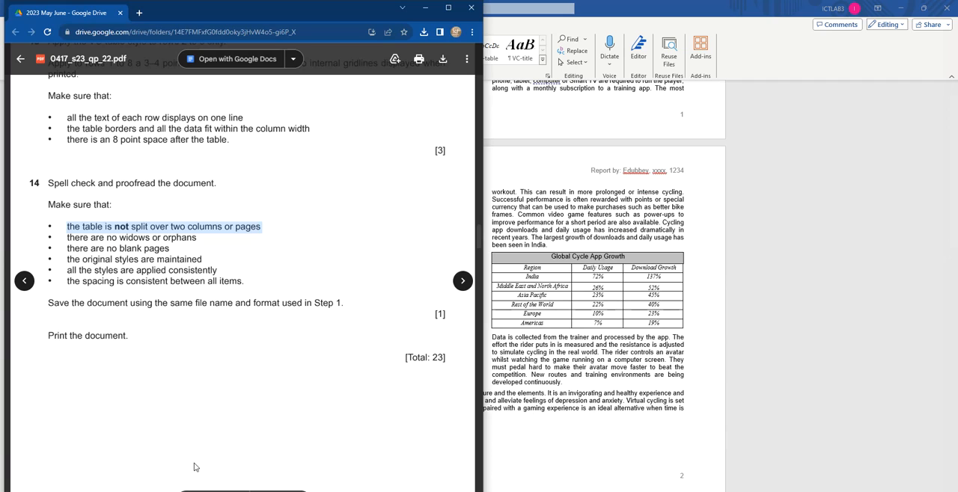
Step: Recheck the no-blank-pages requirement in question 14, and insert blank paragraphs before "limited" in VCYCLING's closing paragraph to push text onto a third page
{"action": "left_click_drag", "start_coordinate": [67, 248], "coordinate": [188, 247]}
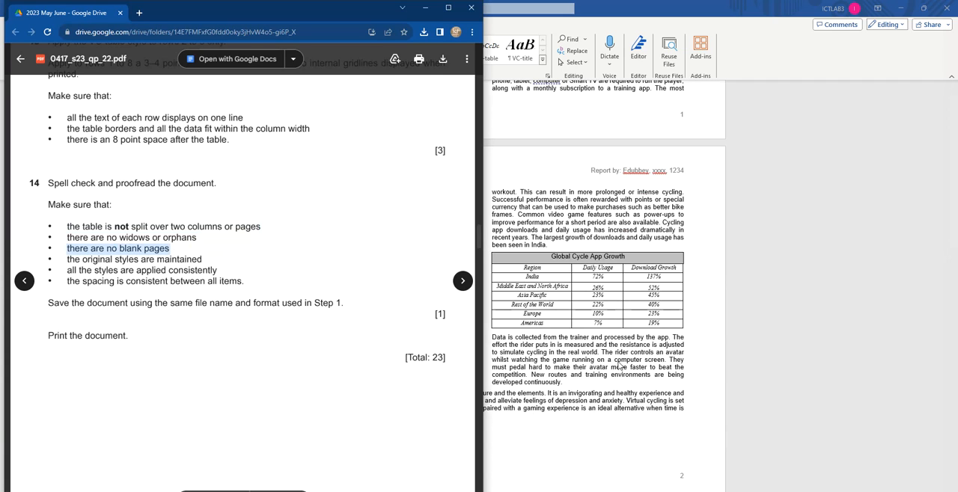
{"action": "key", "text": "alt+Tab"}
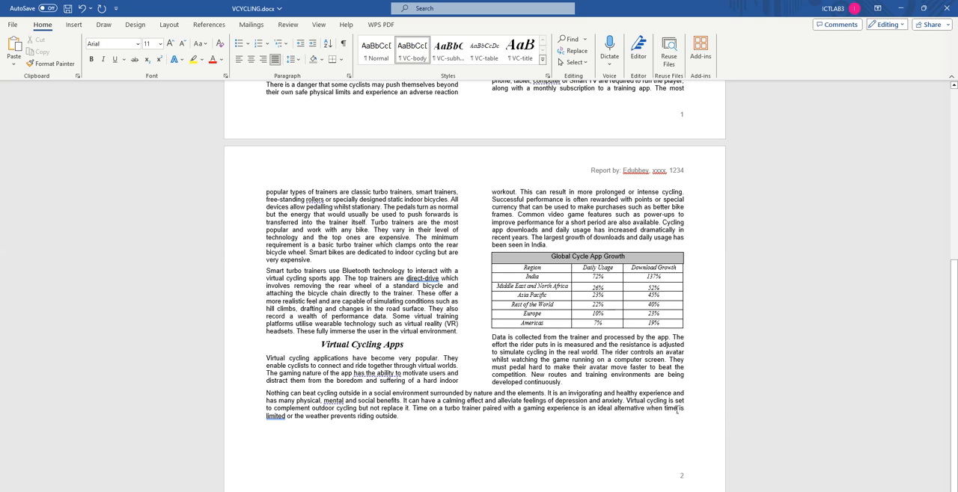
{"action": "left_click", "coordinate": [267, 416]}
{"action": "key", "text": "Return"}
{"action": "key", "text": "Return"}
{"action": "key", "text": "Return"}
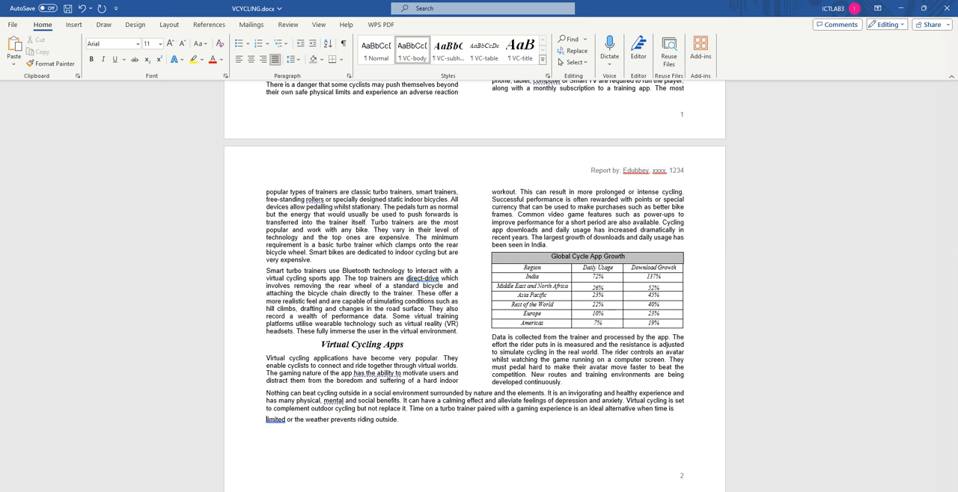
{"action": "key", "text": "Return"}
{"action": "key", "text": "Return"}
{"action": "key", "text": "Return"}
{"action": "key", "text": "Return"}
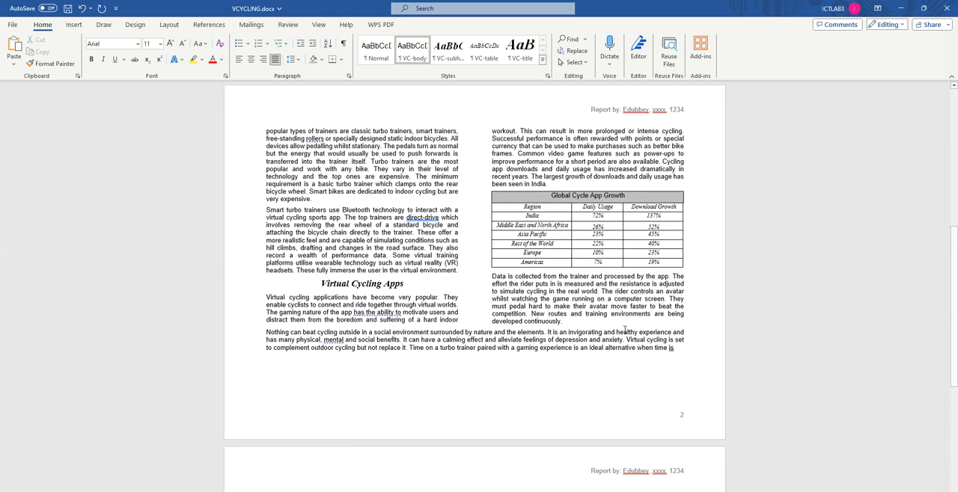
{"action": "scroll", "coordinate": [464, 351], "scroll_direction": "down", "scroll_amount": 5}
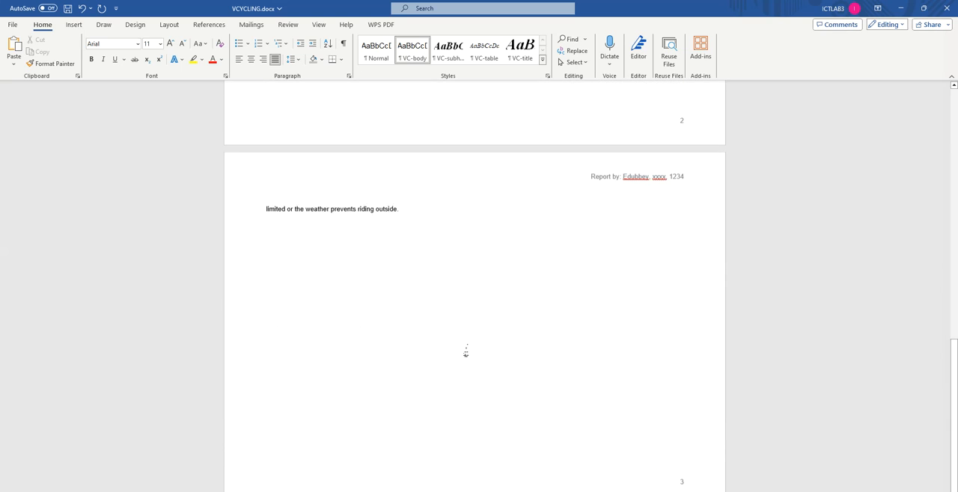
Step: Remove the blank paragraphs before "limited or the weather prevents riding outside" to rejoin the closing paragraph on page 2
{"action": "left_click", "coordinate": [257, 210]}
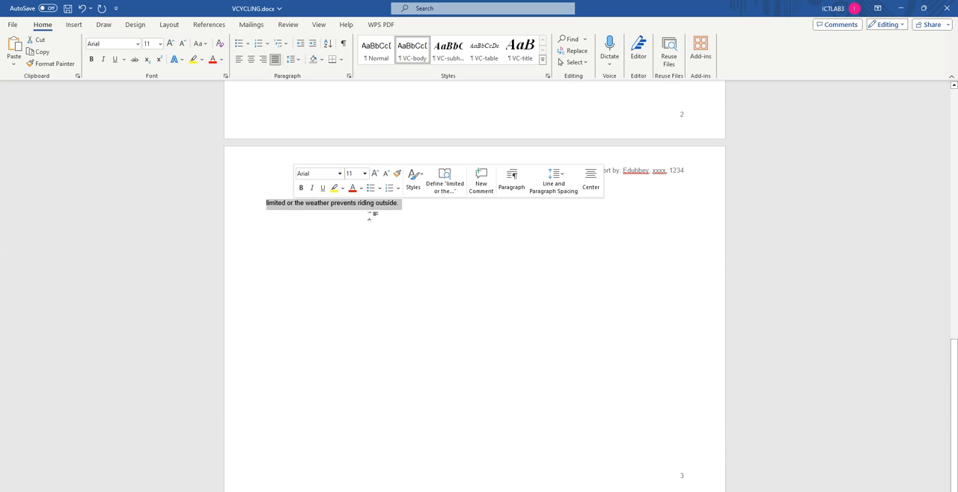
{"action": "left_click", "coordinate": [270, 197]}
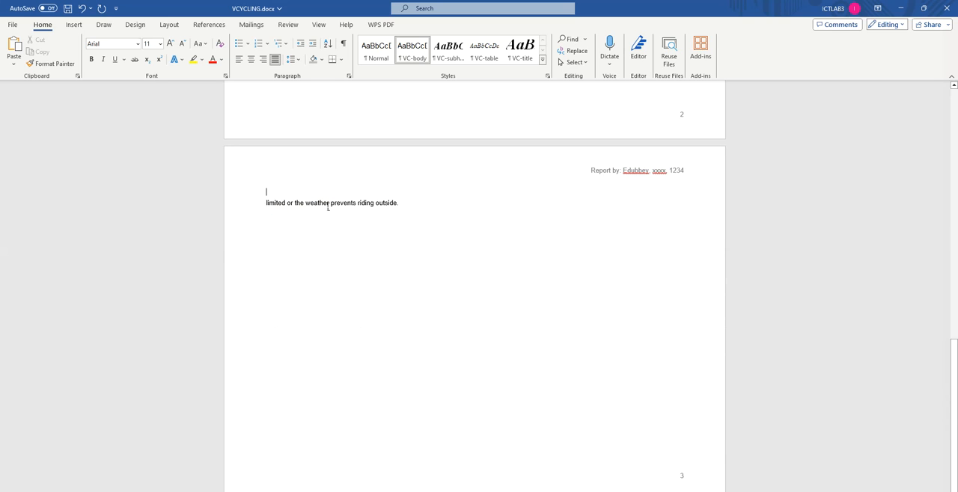
{"action": "key", "text": "BackSpace"}
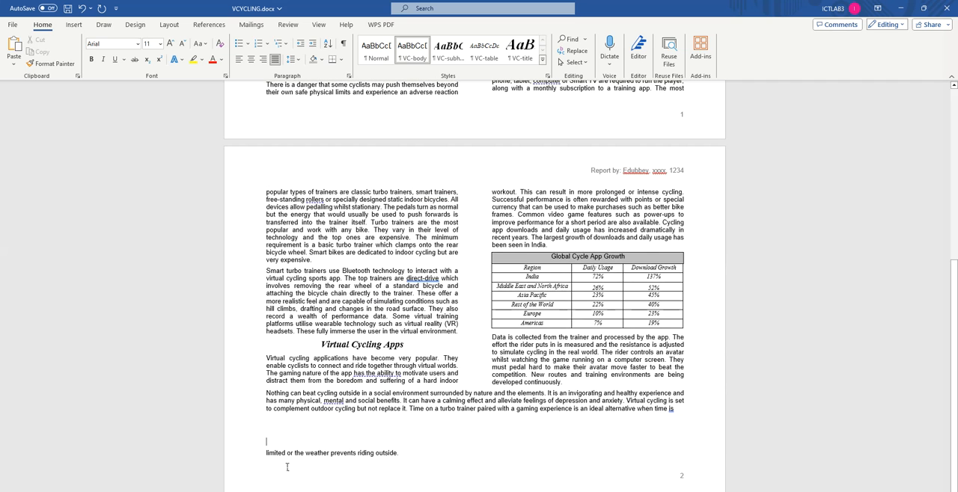
{"action": "key", "text": "BackSpace"}
{"action": "key", "text": "BackSpace"}
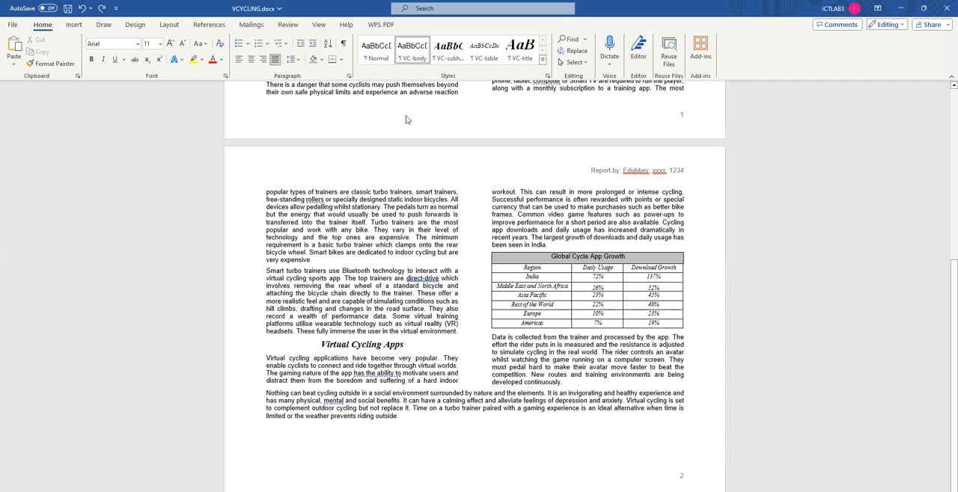
Step: Show the exam paper beside the document and read on from question 14 to question 15 of Task 3 – Database
{"action": "left_click", "coordinate": [924, 10]}
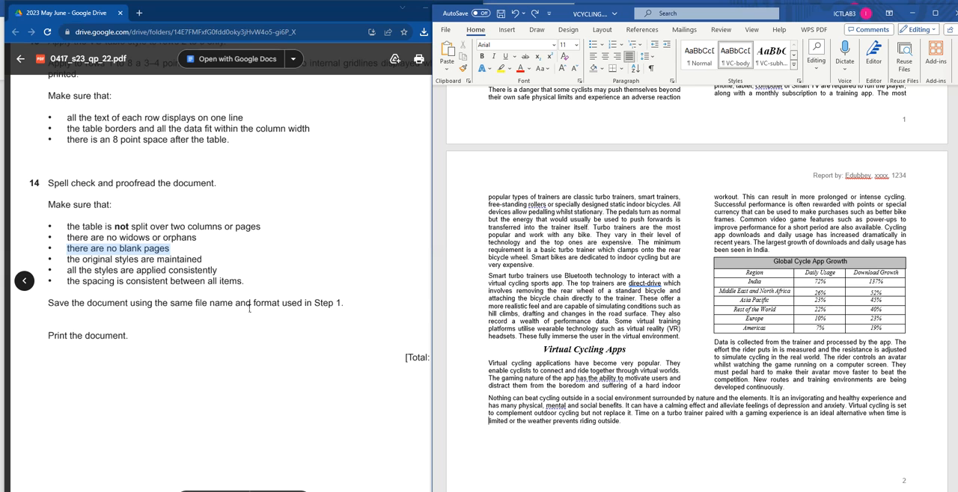
{"action": "scroll", "coordinate": [56, 277], "scroll_direction": "down", "scroll_amount": 1}
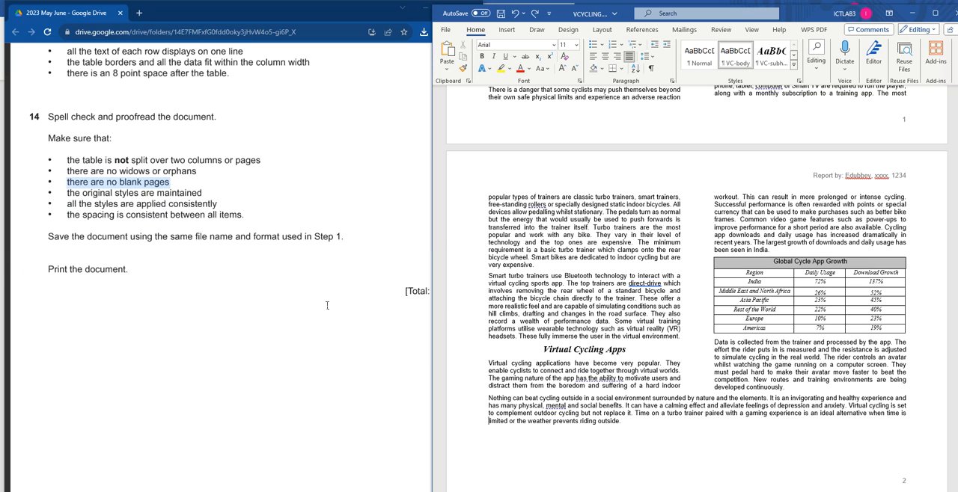
{"action": "scroll", "coordinate": [159, 281], "scroll_direction": "down", "scroll_amount": 5}
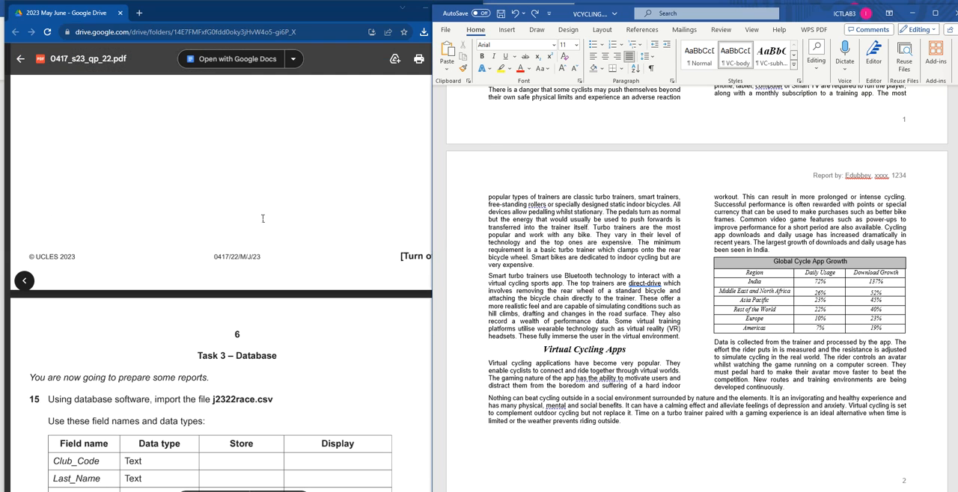
{"action": "scroll", "coordinate": [263, 219], "scroll_direction": "down", "scroll_amount": 2}
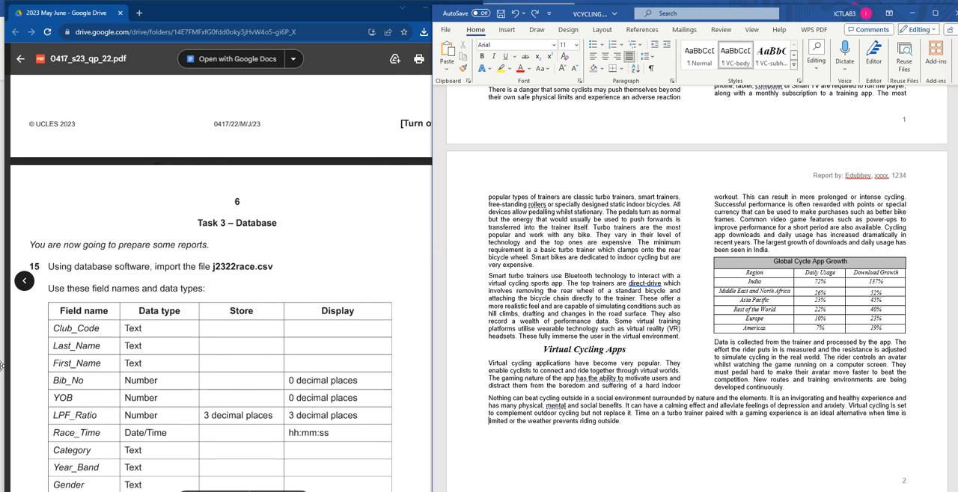
Step: Run the combined spelling and grammar check on the VCYCLING document and bring up the Editor's overview of corrections and refinements
{"action": "double_click", "coordinate": [807, 13]}
{"action": "scroll", "coordinate": [475, 262], "scroll_direction": "up", "scroll_amount": 8}
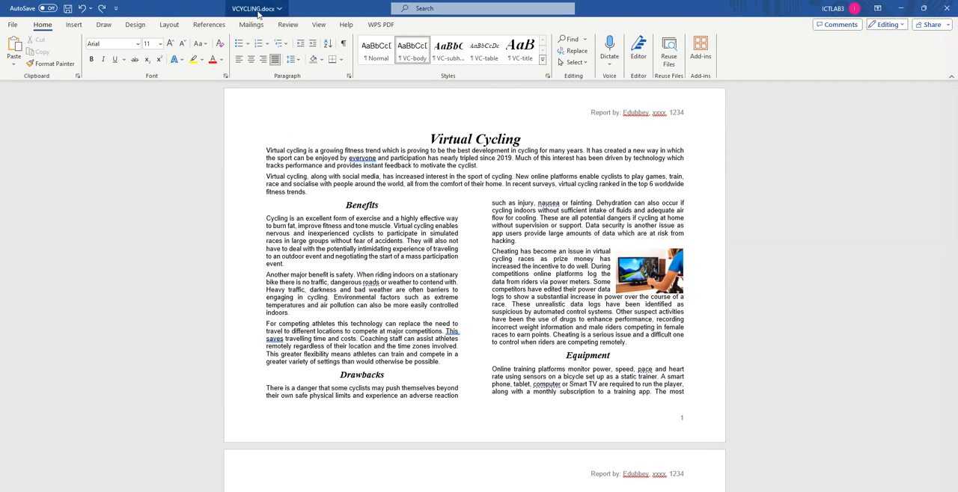
{"action": "left_click", "coordinate": [288, 24]}
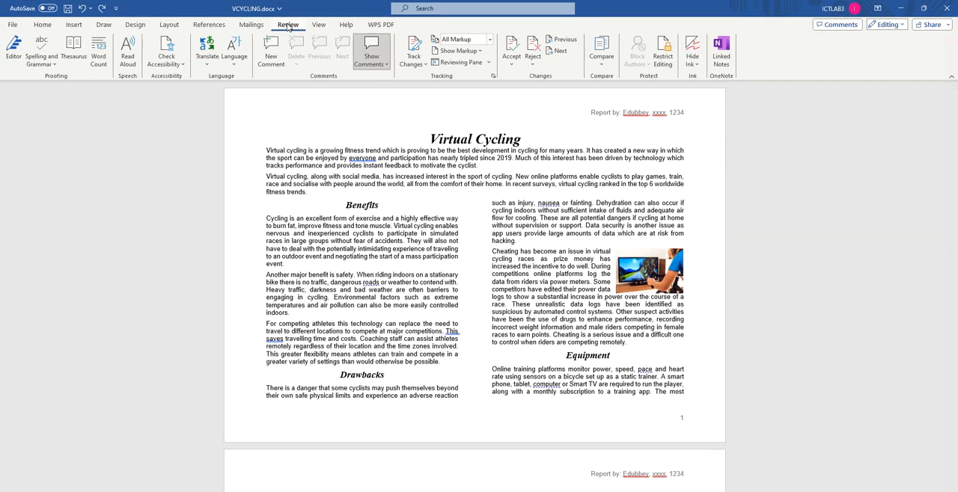
{"action": "left_click", "coordinate": [346, 25]}
{"action": "left_click", "coordinate": [318, 25]}
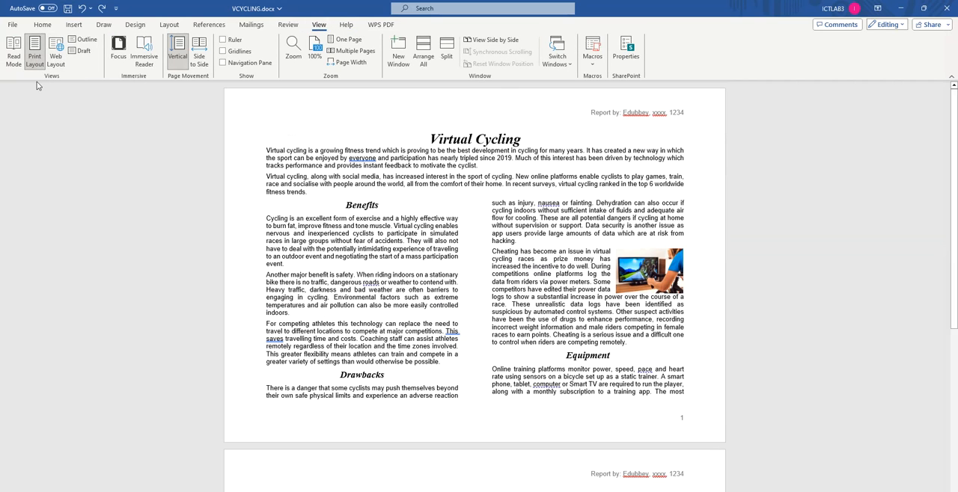
{"action": "left_click", "coordinate": [288, 25]}
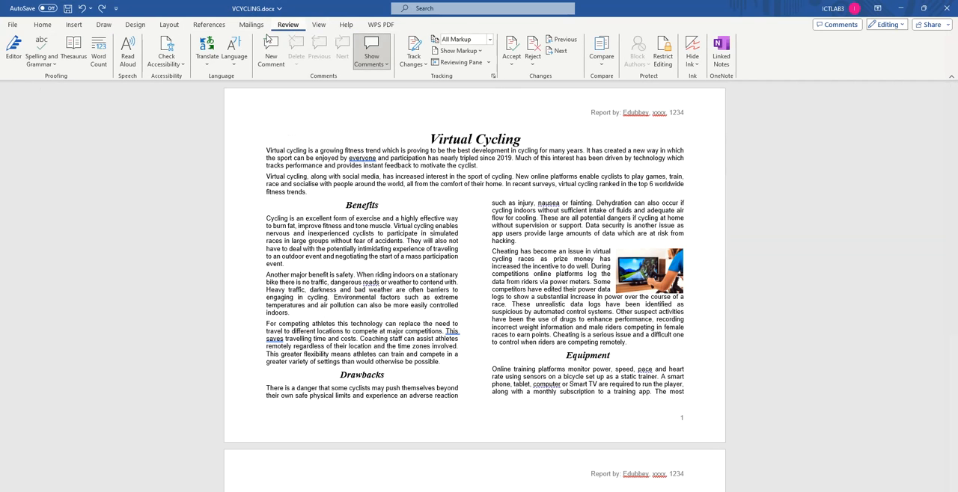
{"action": "left_click", "coordinate": [41, 63]}
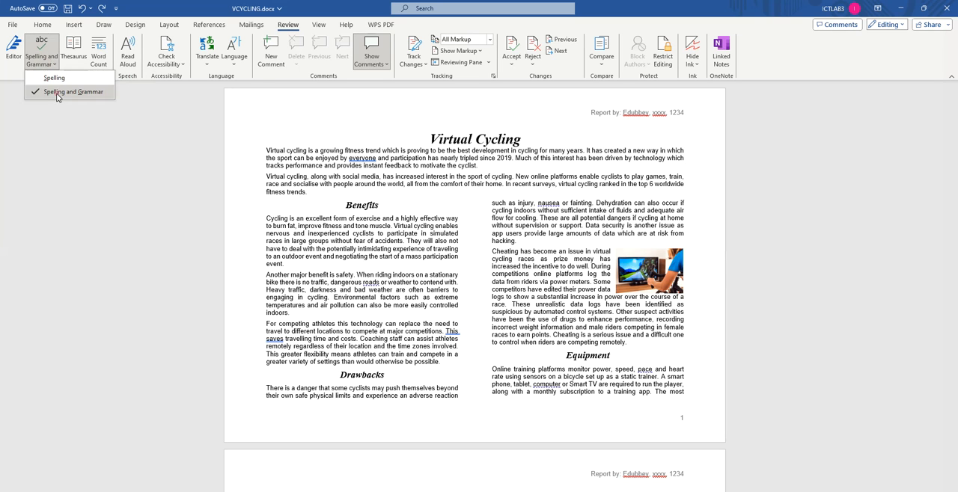
{"action": "left_click", "coordinate": [57, 92]}
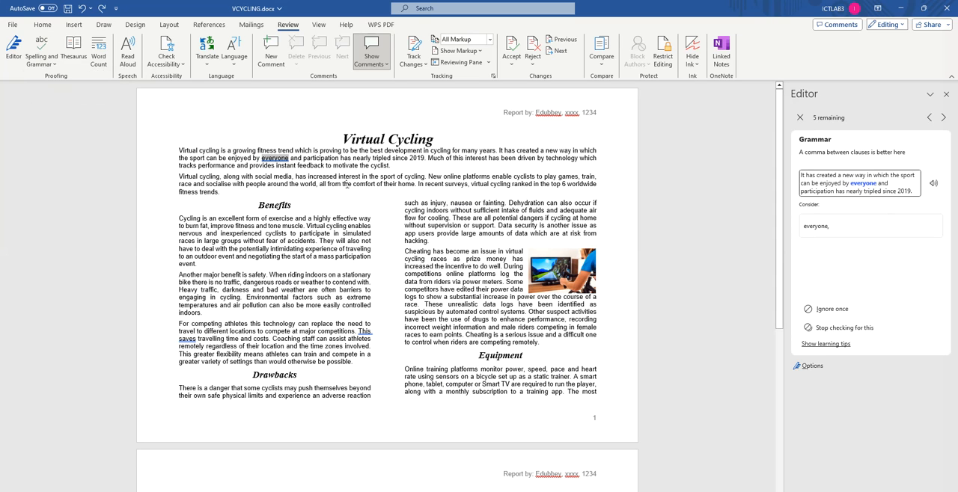
{"action": "left_click", "coordinate": [831, 229]}
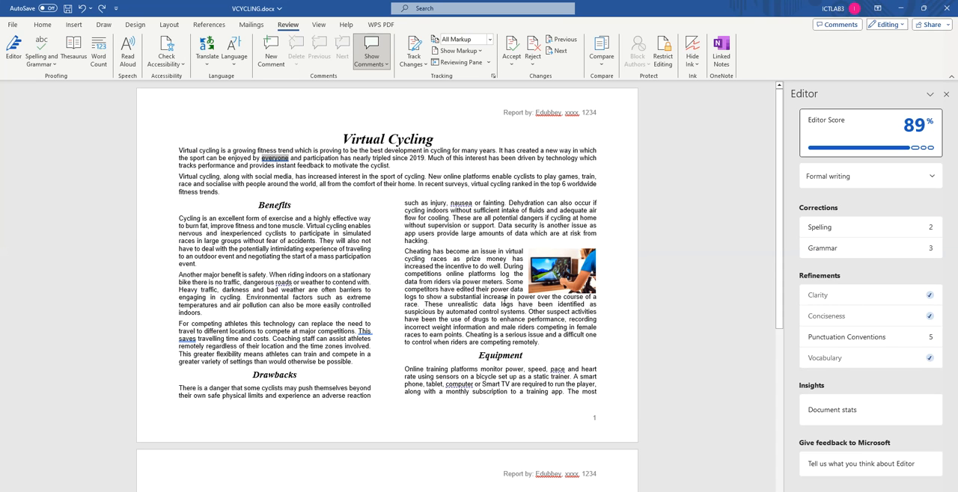
Step: Accept the grammar suggestion "This save" in place of "This saves" in the paragraph about competing athletes under Benefits
{"action": "scroll", "coordinate": [387, 316], "scroll_direction": "down", "scroll_amount": 2}
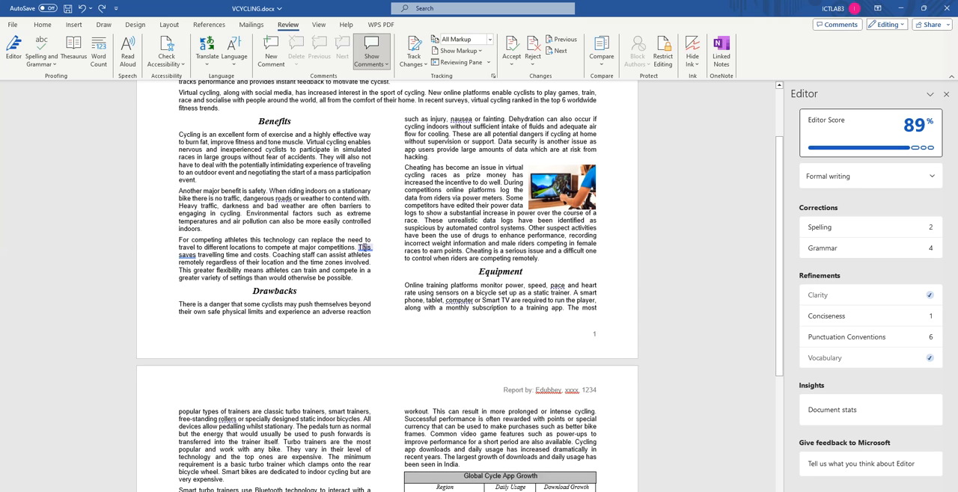
{"action": "left_click", "coordinate": [364, 247]}
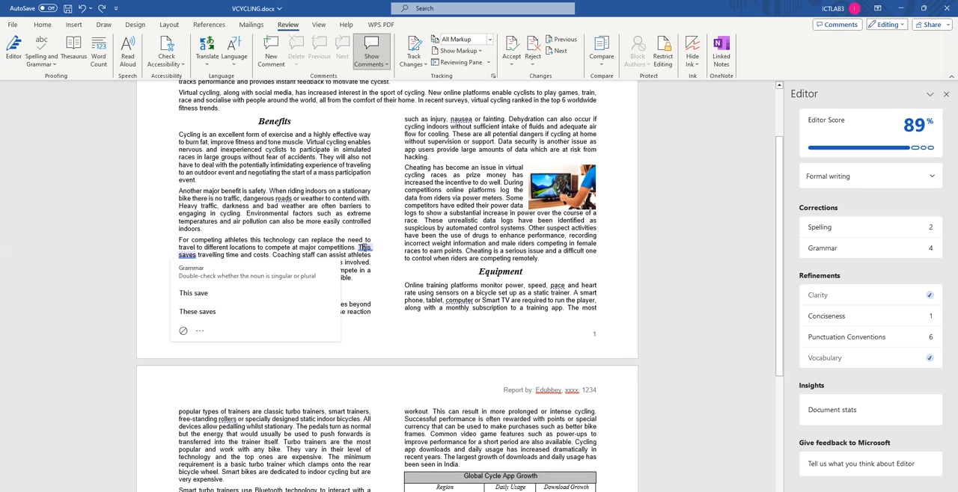
{"action": "left_click", "coordinate": [199, 294]}
Step: Accept the suggested commas after "pace" and "computer" in the first paragraph under Equipment
{"action": "left_click", "coordinate": [560, 290]}
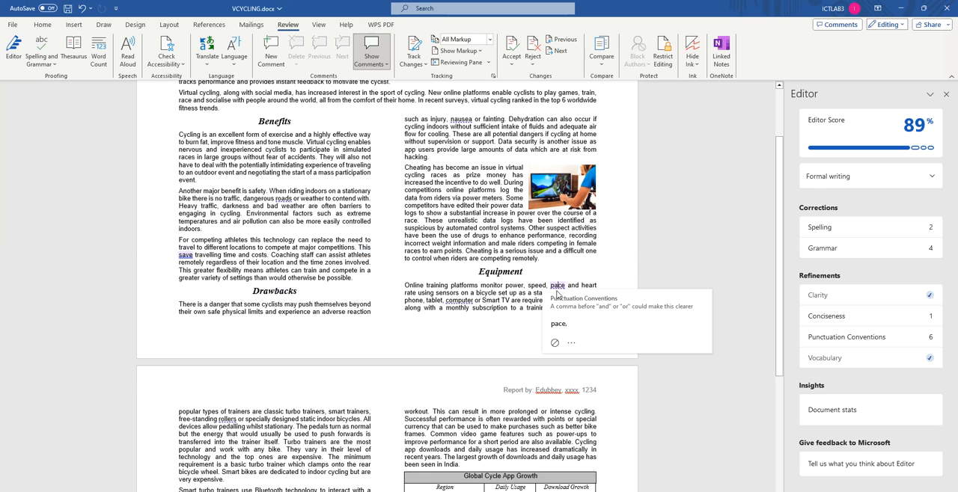
{"action": "left_click", "coordinate": [573, 326]}
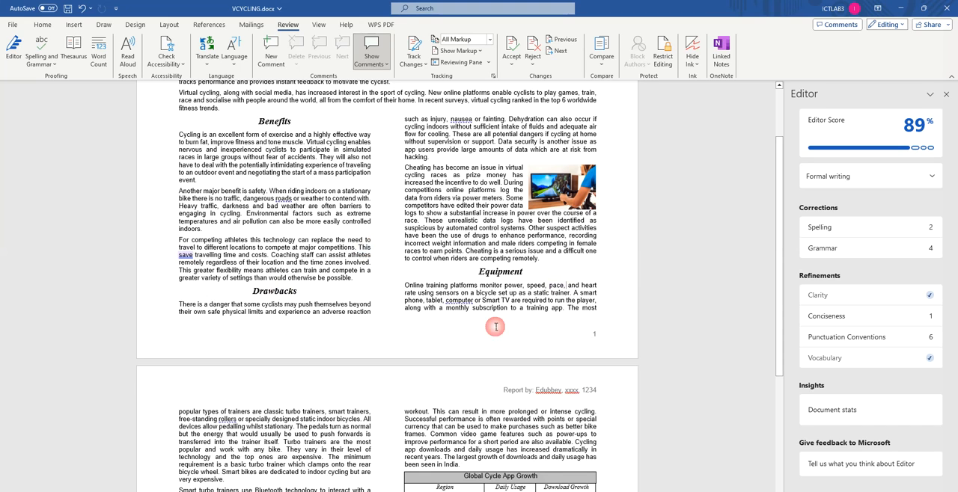
{"action": "left_click", "coordinate": [462, 301]}
{"action": "left_click", "coordinate": [462, 338]}
{"action": "scroll", "coordinate": [271, 303], "scroll_direction": "down", "scroll_amount": 4}
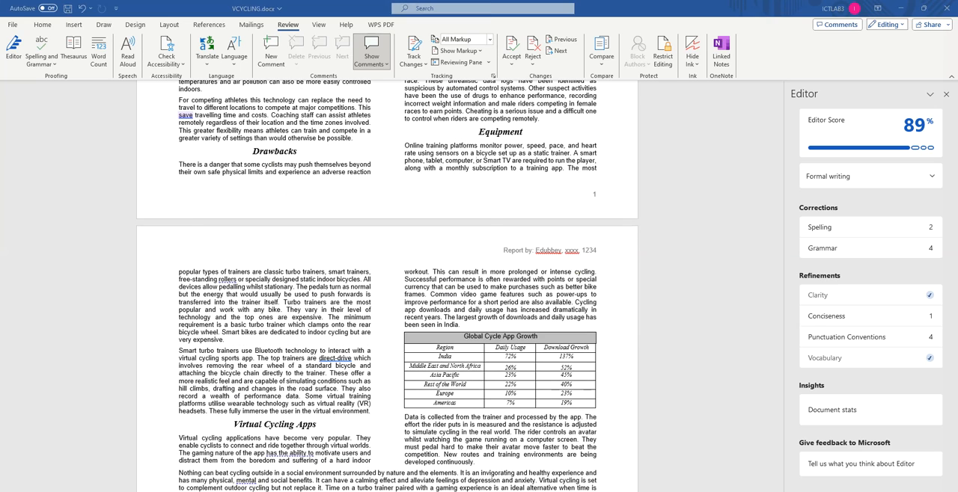
Step: Reread question 14 in the exam paper, and replace "direct-drive" with the suggested "direct drive" in the paragraph on smart turbo trainers
{"action": "key", "text": "alt+Tab"}
{"action": "scroll", "coordinate": [129, 247], "scroll_direction": "up", "scroll_amount": 4}
{"action": "scroll", "coordinate": [129, 247], "scroll_direction": "up", "scroll_amount": 6}
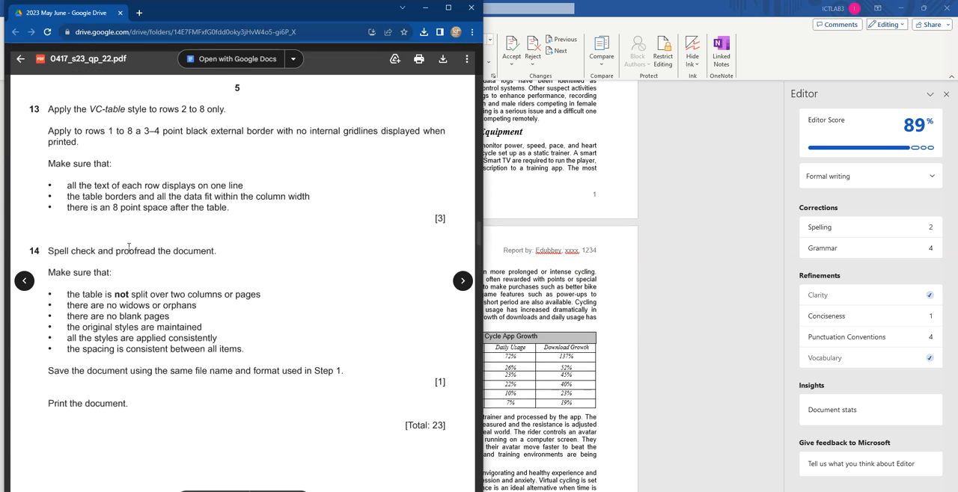
{"action": "left_click_drag", "start_coordinate": [56, 383], "coordinate": [235, 382]}
{"action": "left_click", "coordinate": [648, 273]}
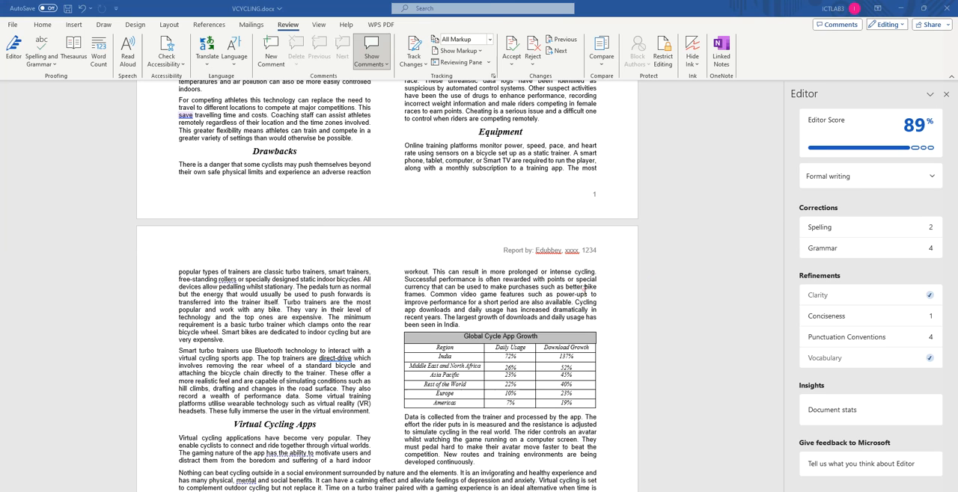
{"action": "left_click", "coordinate": [337, 358]}
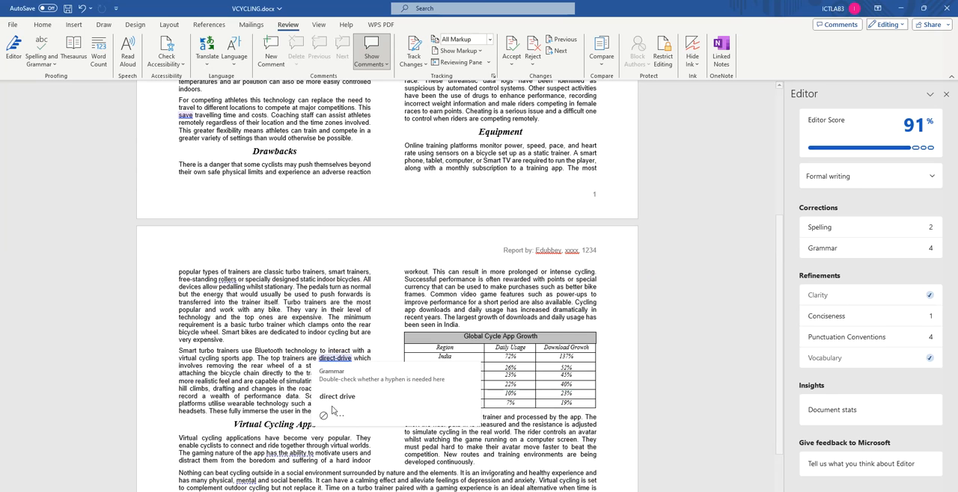
{"action": "left_click", "coordinate": [339, 397]}
Step: Review the conciseness suggestions for "has the ability to" under Virtual Cycling Apps without applying one, and close the Editor
{"action": "scroll", "coordinate": [314, 382], "scroll_direction": "down", "scroll_amount": 3}
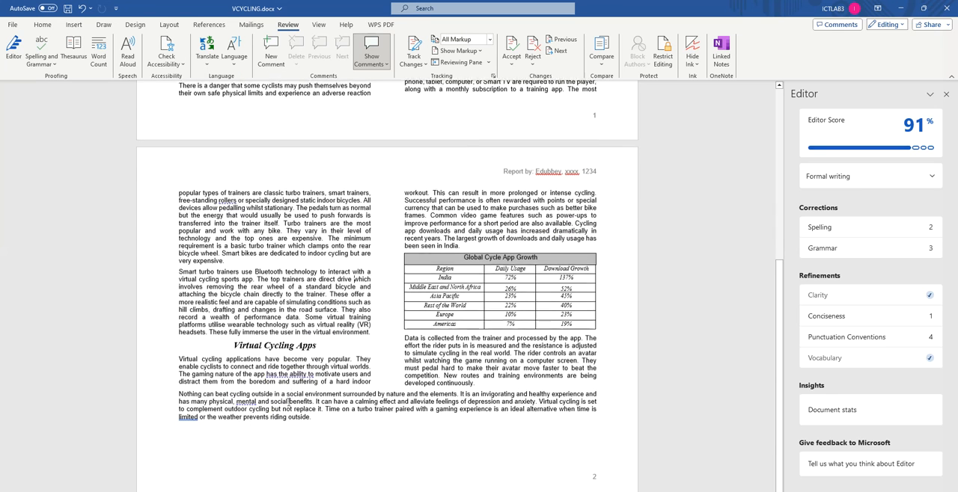
{"action": "left_click", "coordinate": [290, 373]}
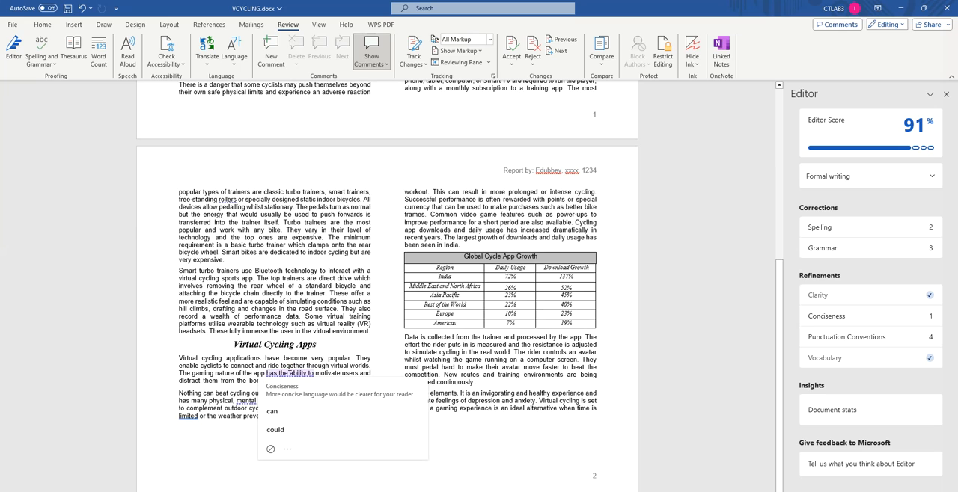
{"action": "left_click", "coordinate": [237, 367]}
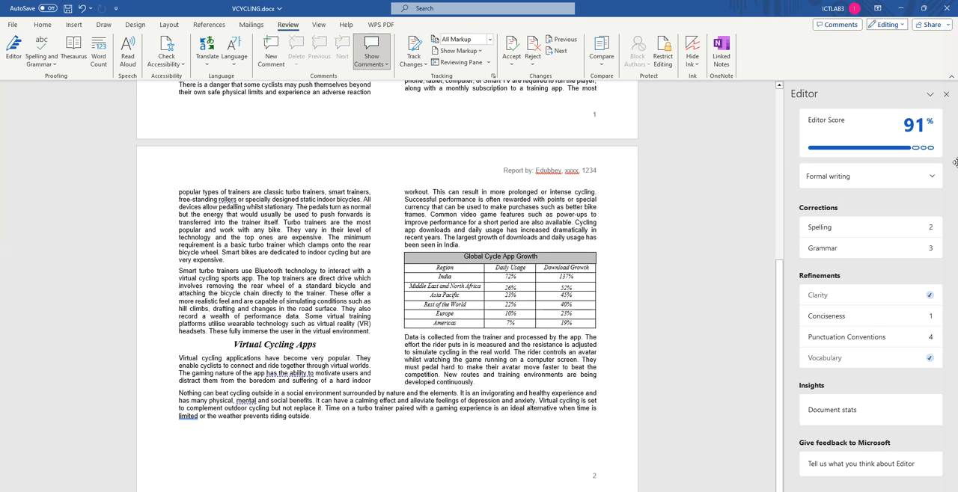
{"action": "left_click", "coordinate": [946, 94]}
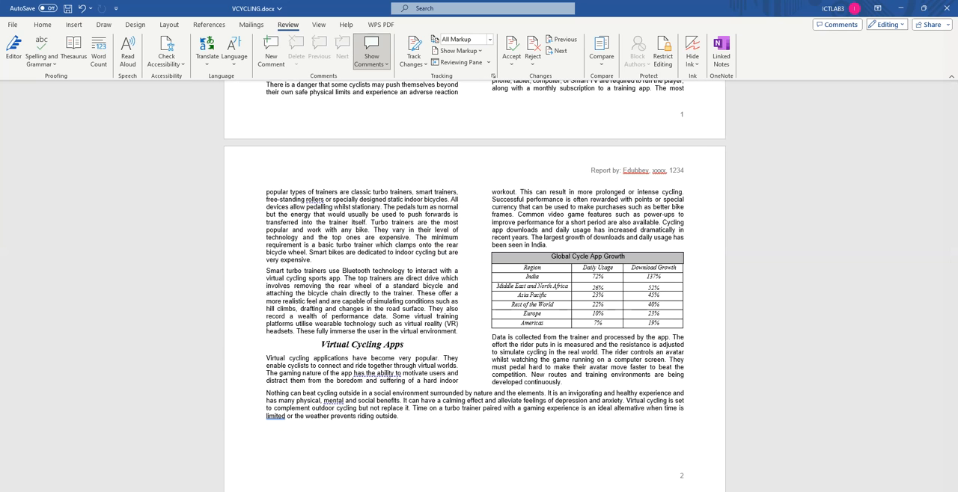
Step: Switch to the exam paper and move on to the Task 3 – Database heading and question 15
{"action": "key", "text": "alt+Tab"}
{"action": "scroll", "coordinate": [202, 351], "scroll_direction": "down", "scroll_amount": 10}
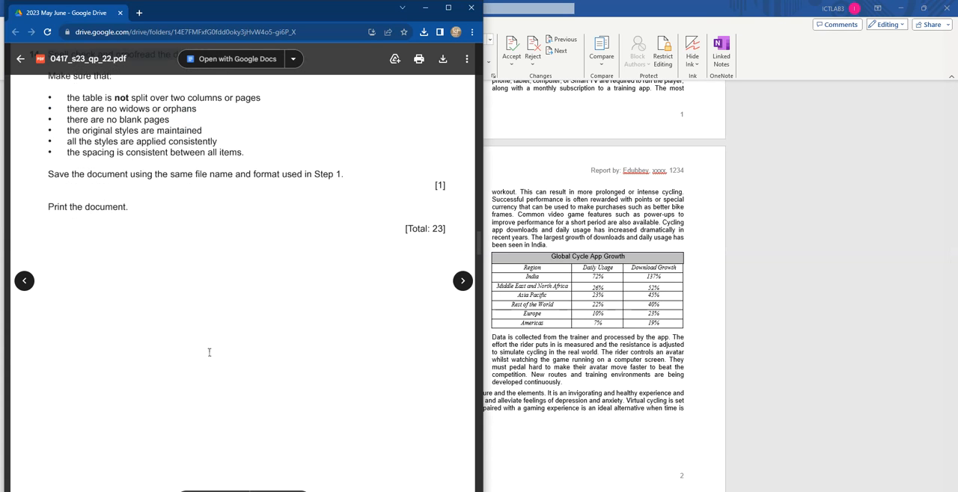
{"action": "left_click_drag", "start_coordinate": [236, 289], "coordinate": [277, 290]}
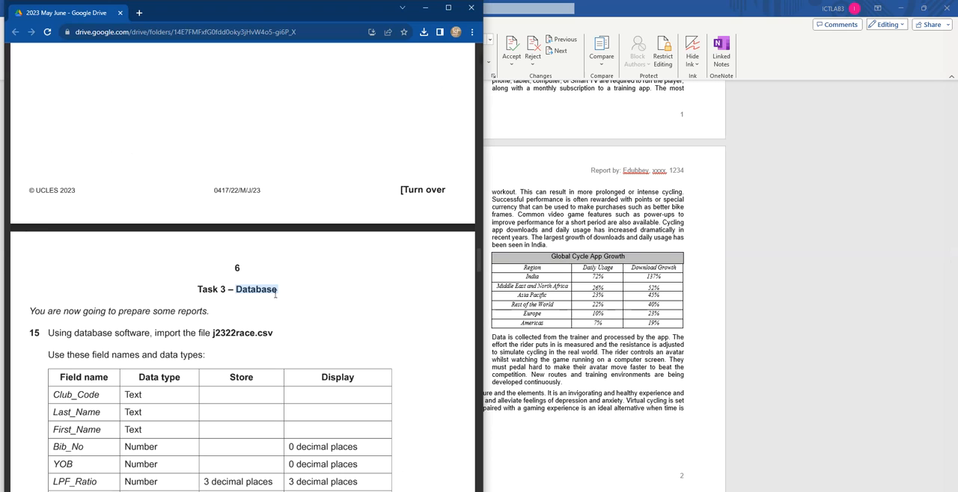